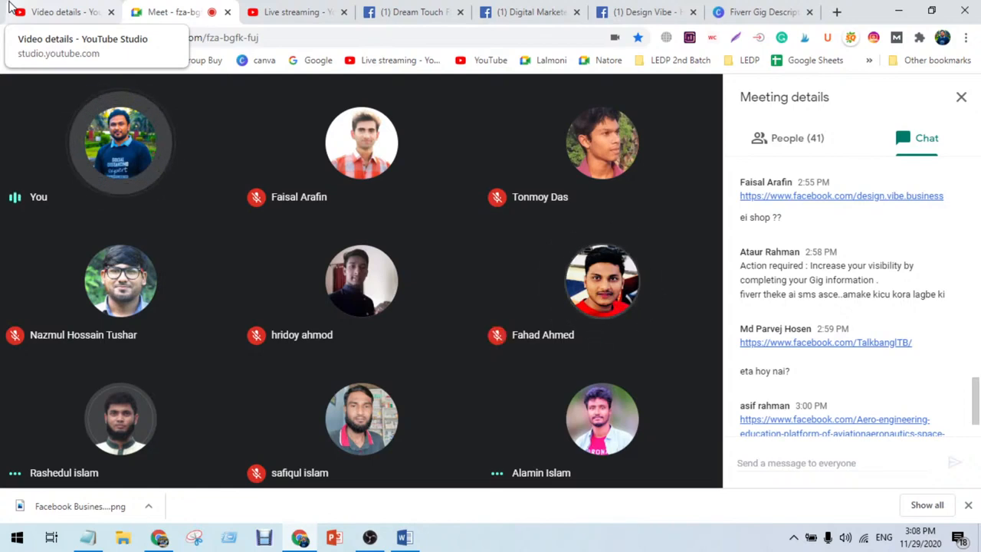
Step: Switch to the Facebook tab and search Facebook for bdshop.com
{"action": "left_click", "coordinate": [387, 12]}
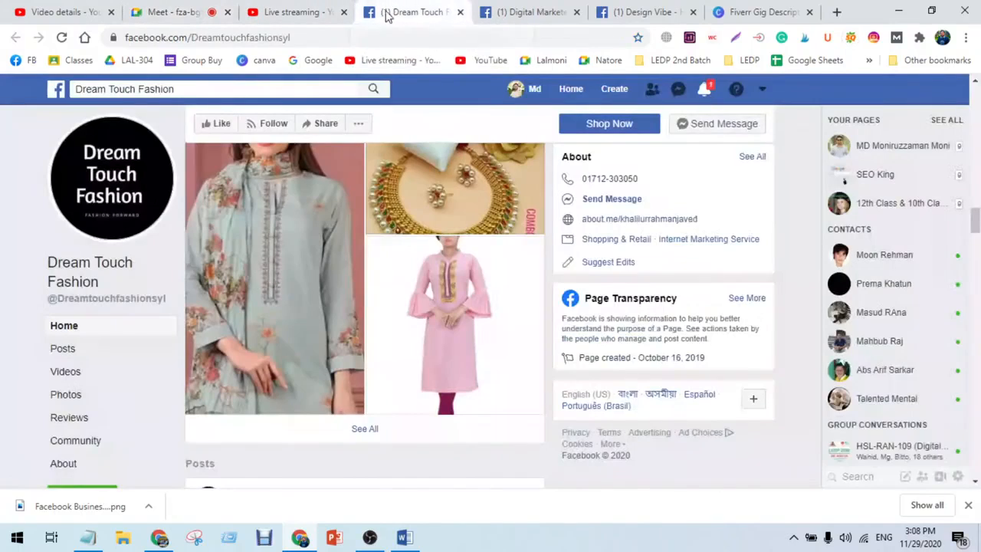
{"action": "left_click", "coordinate": [302, 90]}
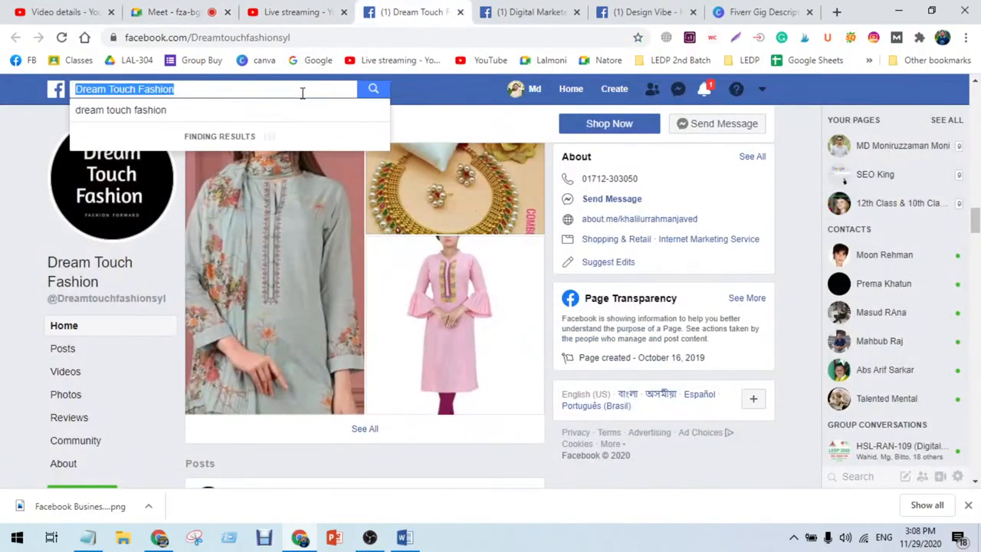
{"action": "type", "text": "bdship"}
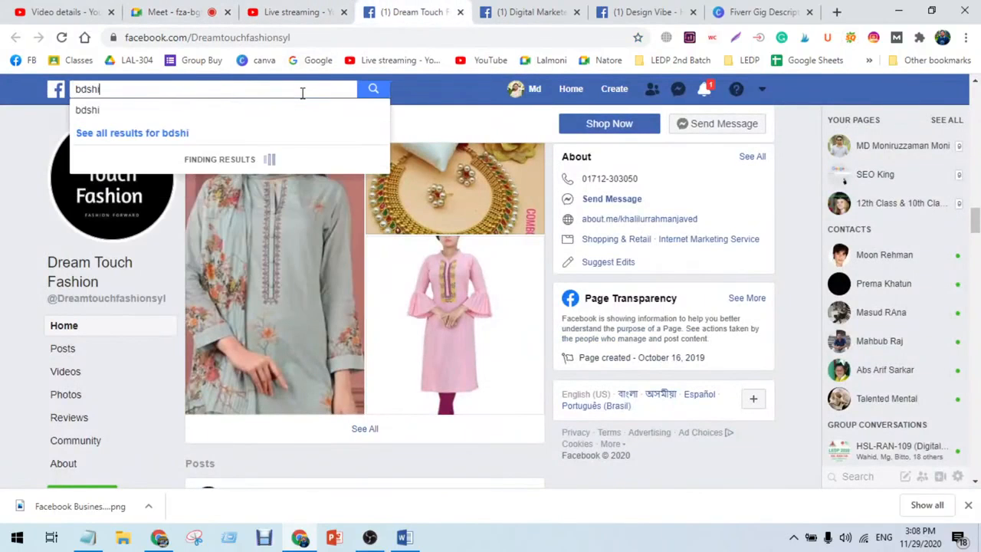
{"action": "key", "text": "BackSpace"}
{"action": "key", "text": "BackSpace"}
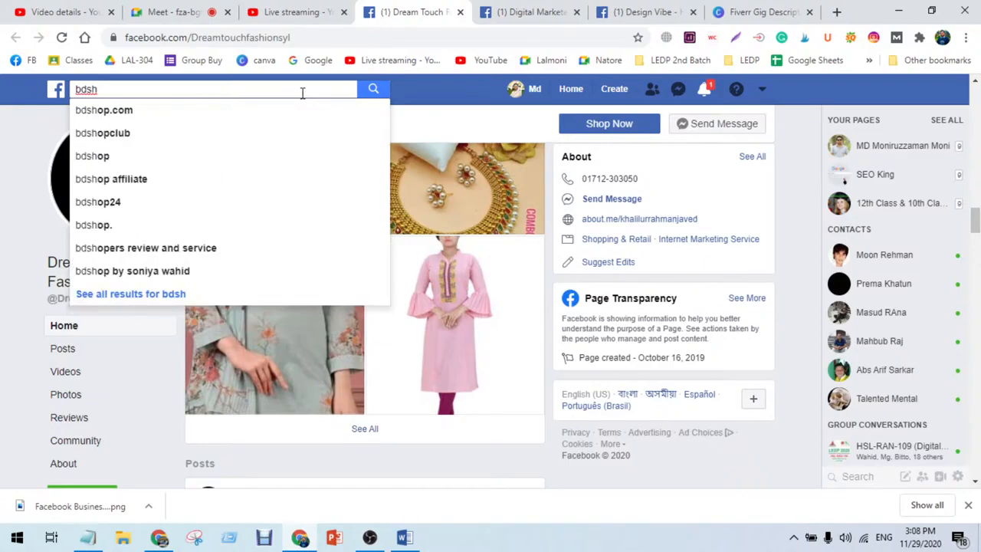
{"action": "left_click", "coordinate": [176, 111]}
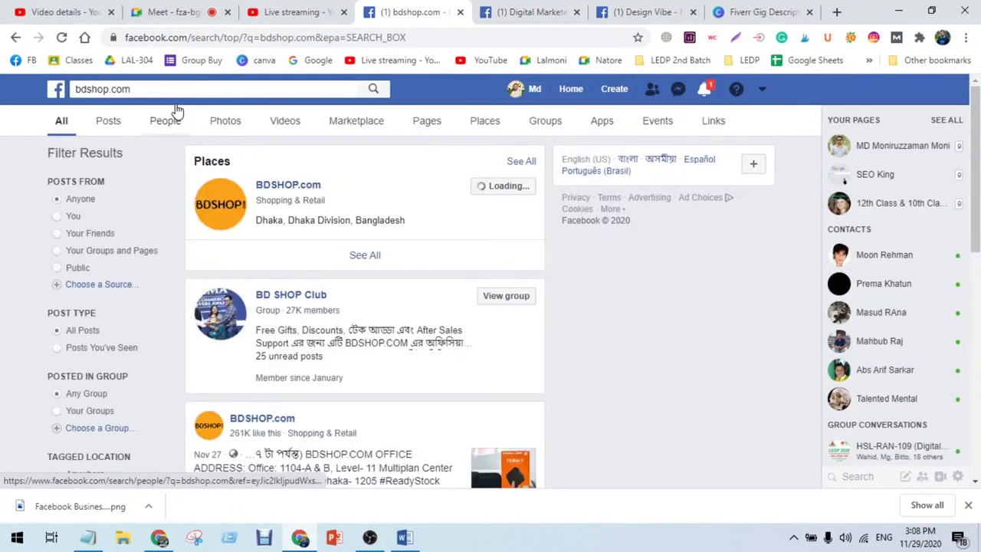
Step: Admit the waiting participant into the Google Meet call and return to the Facebook search results
{"action": "left_click", "coordinate": [215, 13]}
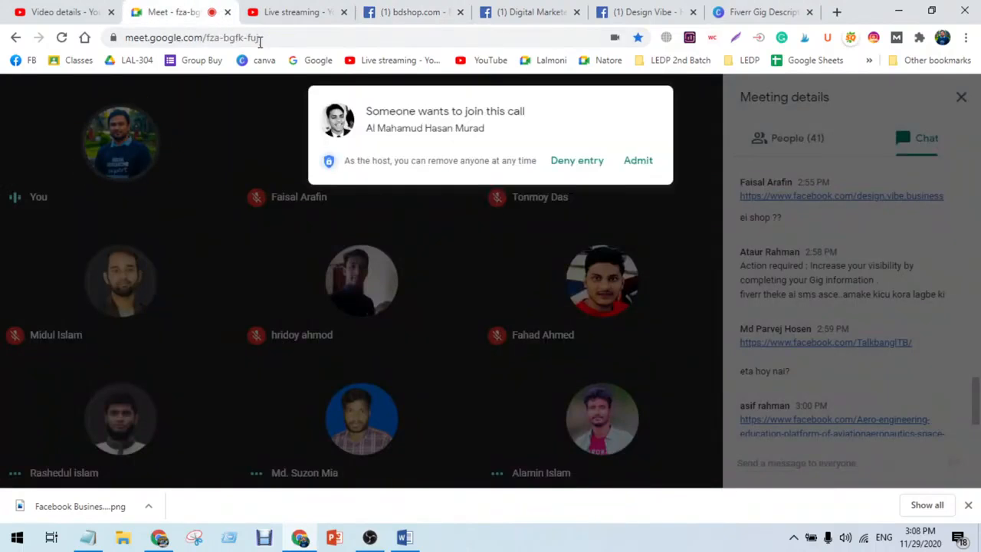
{"action": "left_click", "coordinate": [631, 164]}
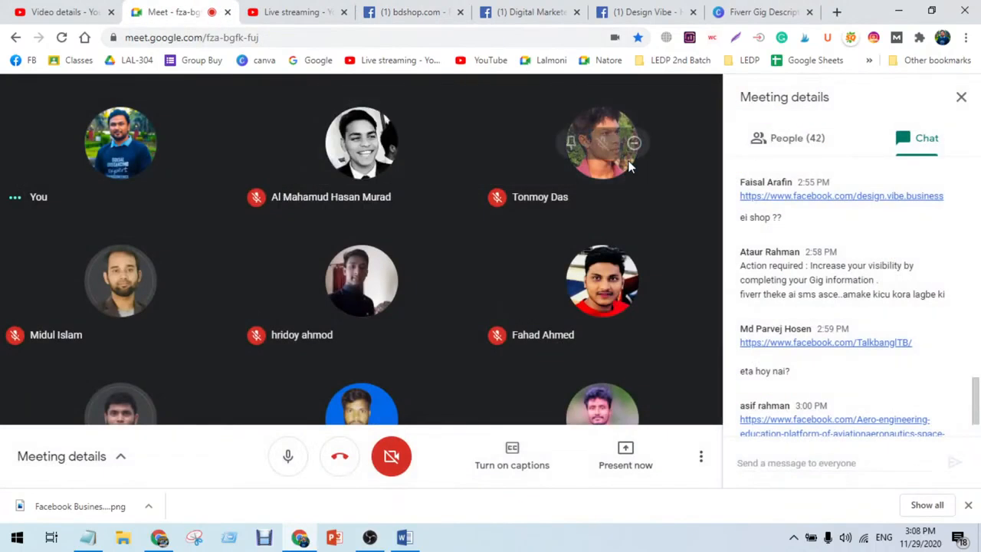
{"action": "left_click", "coordinate": [429, 17]}
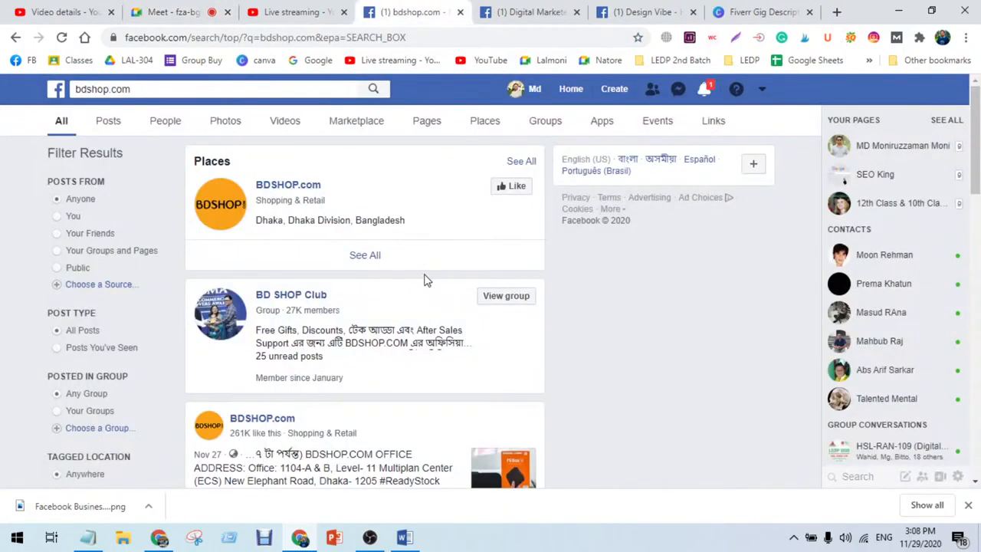
Step: Open the BD SHOP Club group and browse through its top posts
{"action": "left_click", "coordinate": [294, 298]}
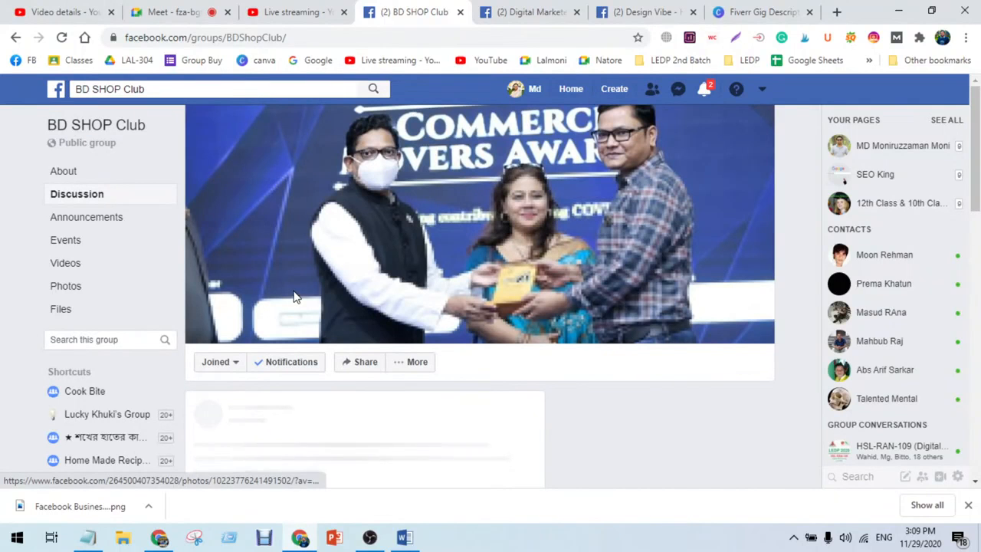
{"action": "scroll", "coordinate": [294, 297], "scroll_direction": "down", "scroll_amount": 5}
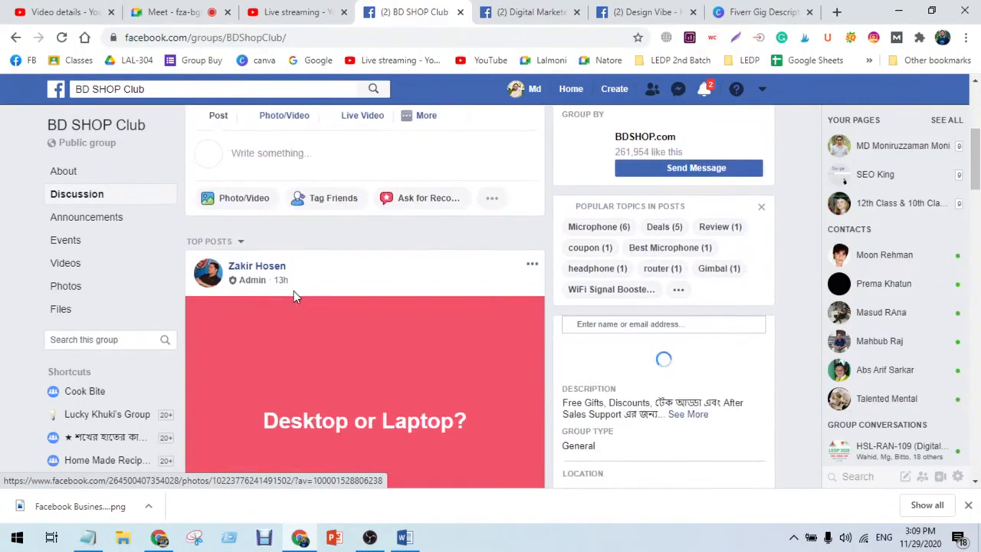
{"action": "scroll", "coordinate": [294, 297], "scroll_direction": "down", "scroll_amount": 3}
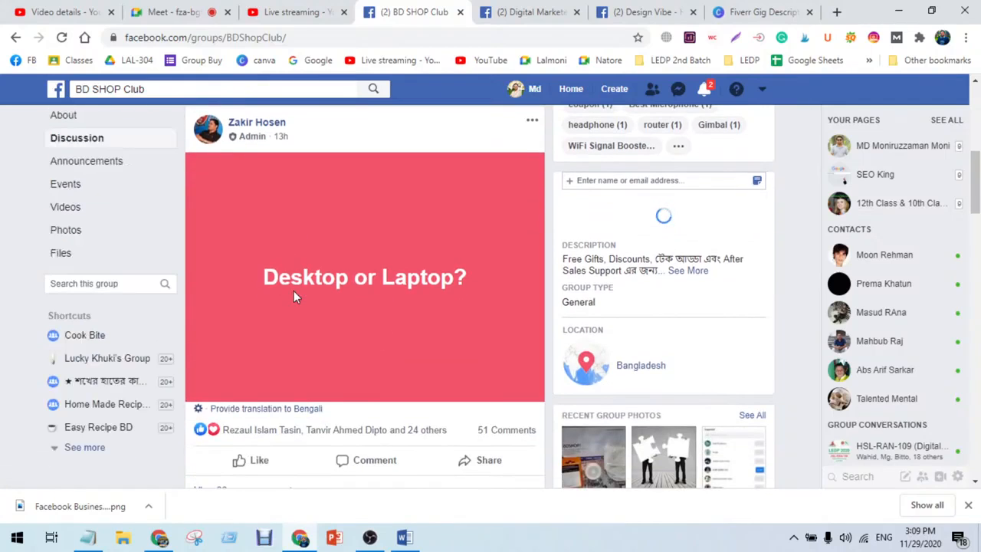
{"action": "scroll", "coordinate": [296, 298], "scroll_direction": "down", "scroll_amount": 2}
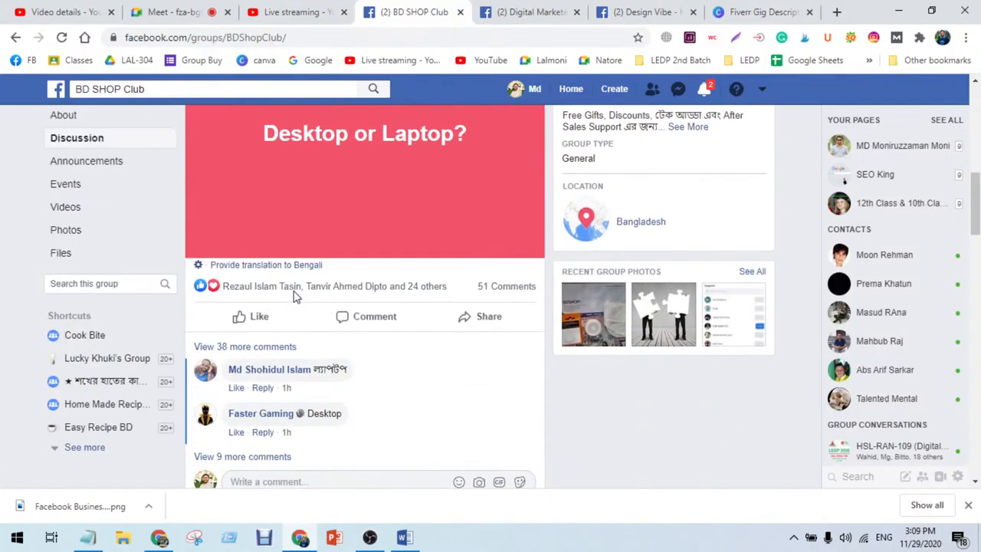
{"action": "scroll", "coordinate": [296, 297], "scroll_direction": "down", "scroll_amount": 3}
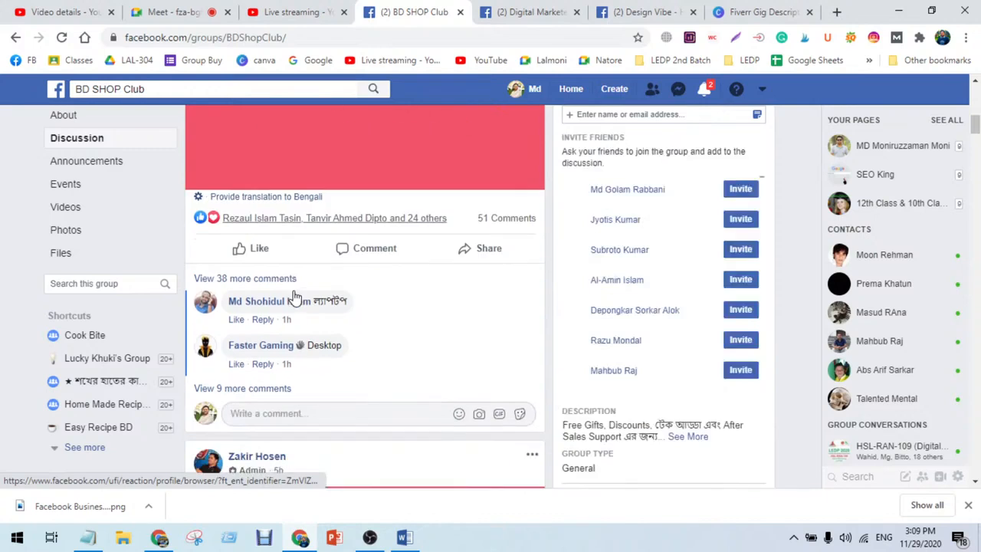
{"action": "scroll", "coordinate": [296, 298], "scroll_direction": "down", "scroll_amount": 3}
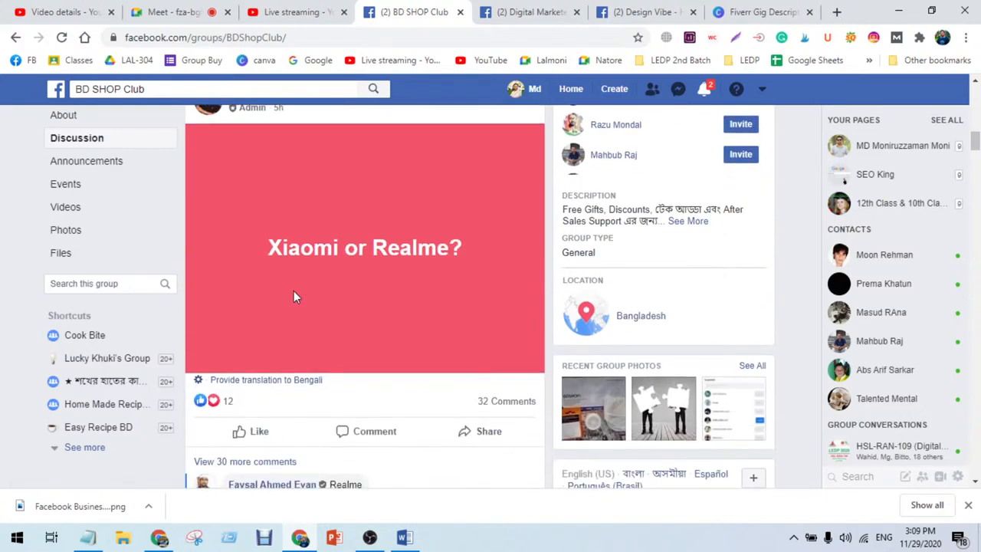
{"action": "scroll", "coordinate": [296, 297], "scroll_direction": "up", "scroll_amount": 10}
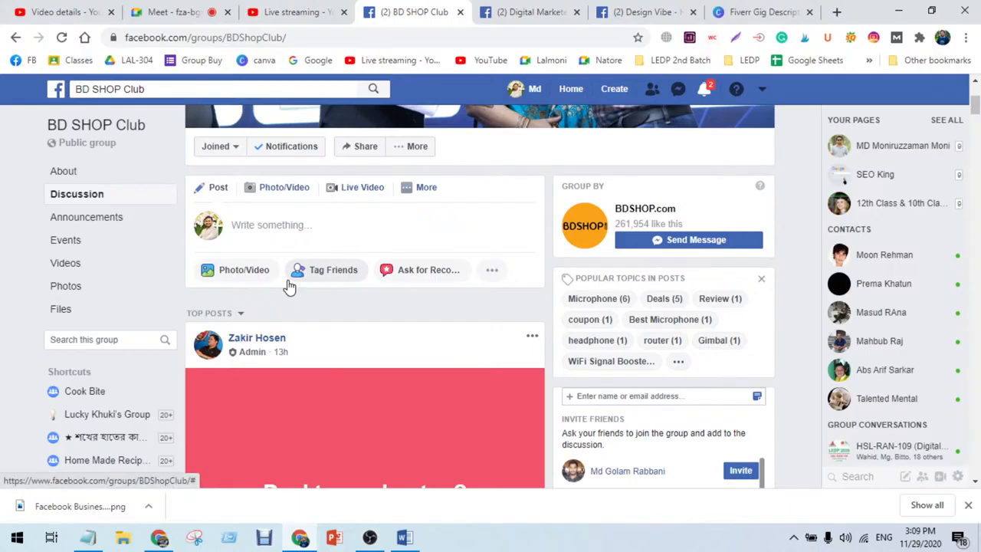
Step: Glance at the meeting, then keep browsing further down the BD SHOP Club group's posts
{"action": "left_click", "coordinate": [170, 8]}
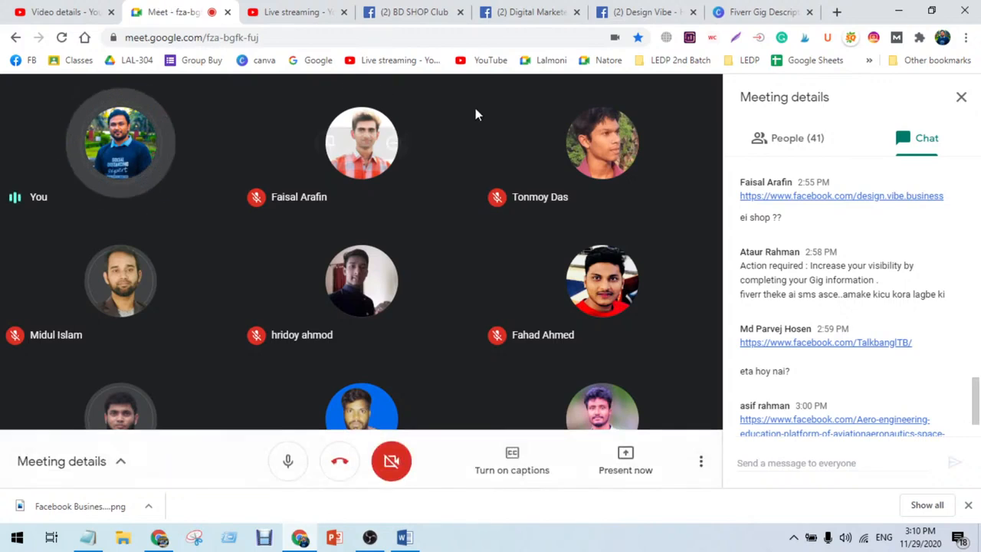
{"action": "left_click", "coordinate": [407, 20]}
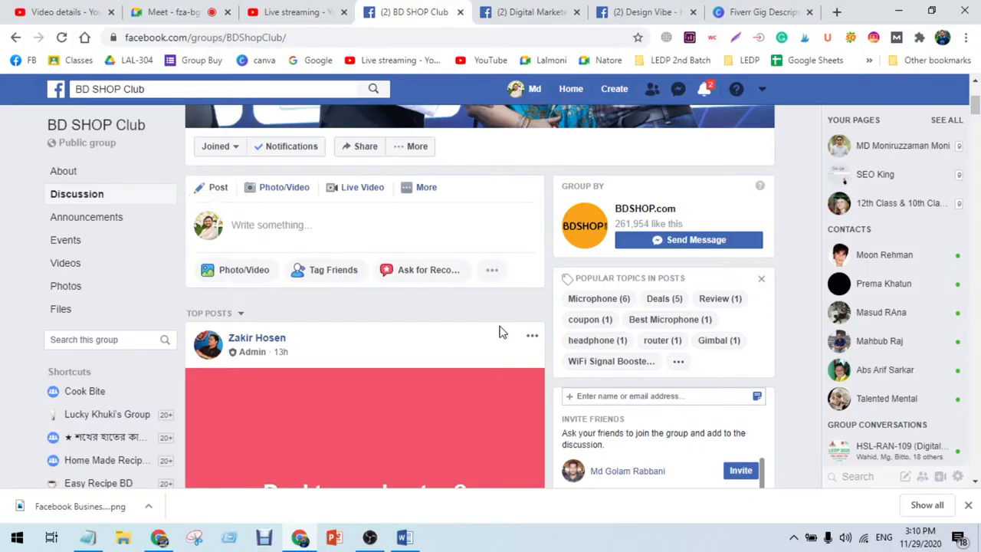
{"action": "scroll", "coordinate": [495, 342], "scroll_direction": "down", "scroll_amount": 15}
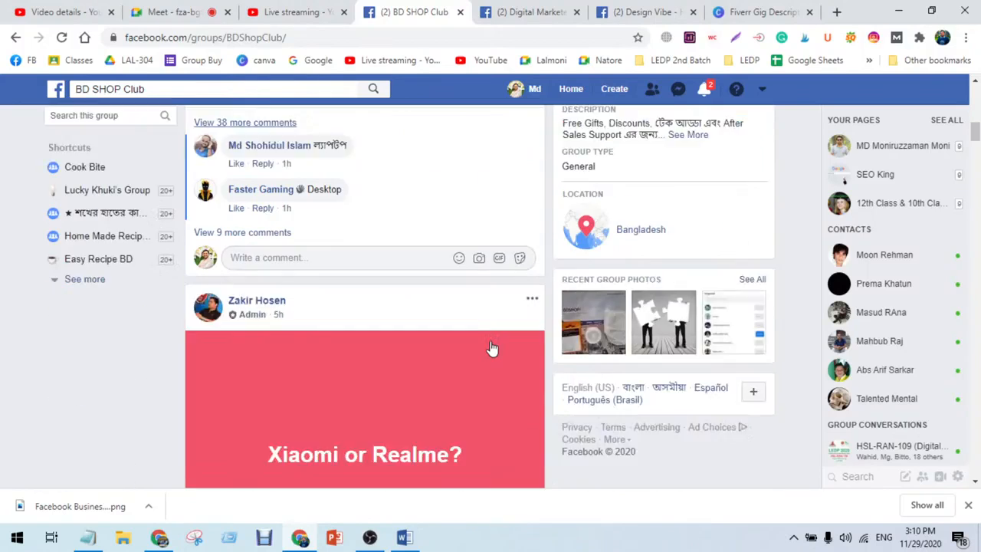
{"action": "scroll", "coordinate": [493, 354], "scroll_direction": "down", "scroll_amount": 10}
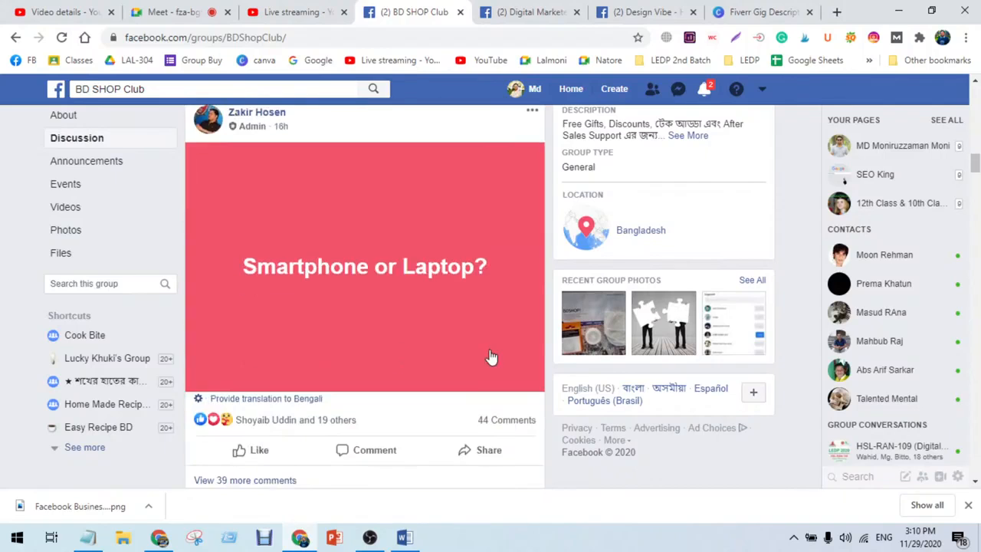
{"action": "scroll", "coordinate": [472, 381], "scroll_direction": "down", "scroll_amount": 8}
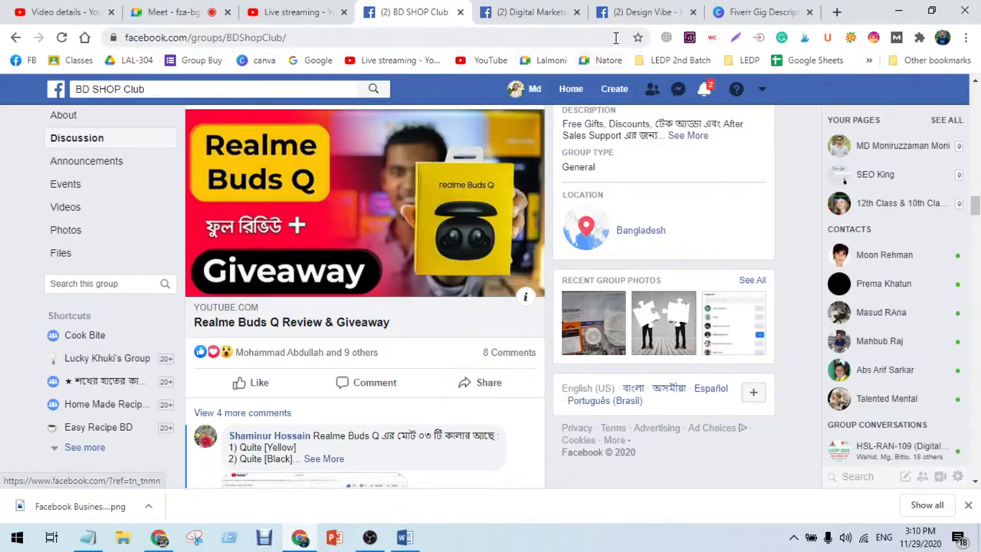
Step: Open the Digital Marketer and Design Vibe page tabs and browse the Design Vibe page's posts and photos
{"action": "left_click", "coordinate": [539, 15]}
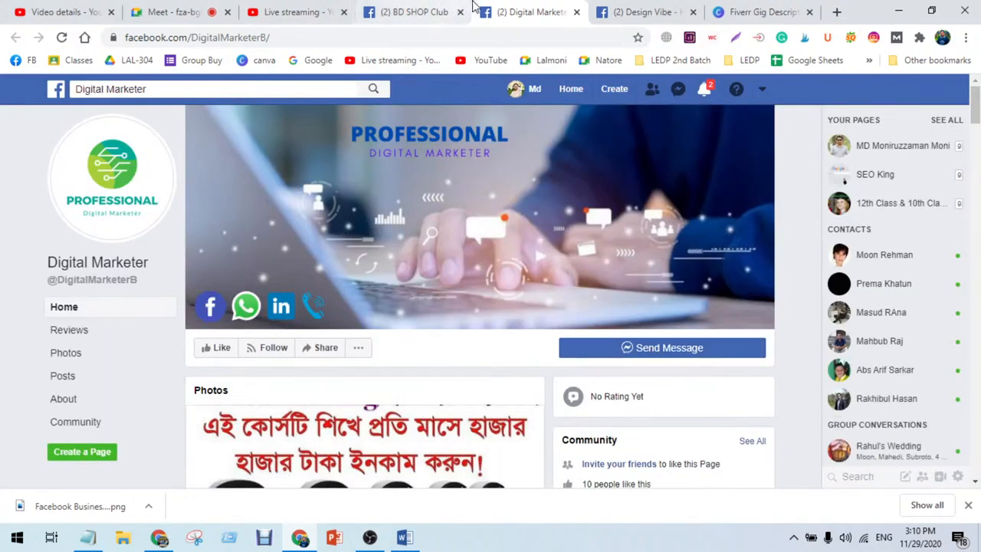
{"action": "left_click", "coordinate": [639, 9]}
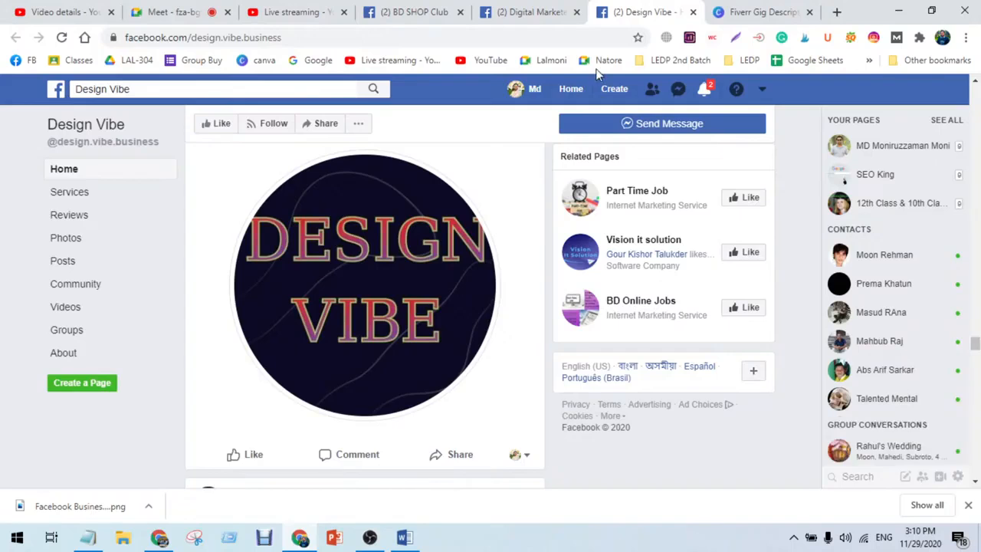
{"action": "scroll", "coordinate": [491, 319], "scroll_direction": "up", "scroll_amount": 6}
{"action": "scroll", "coordinate": [489, 319], "scroll_direction": "up", "scroll_amount": 10}
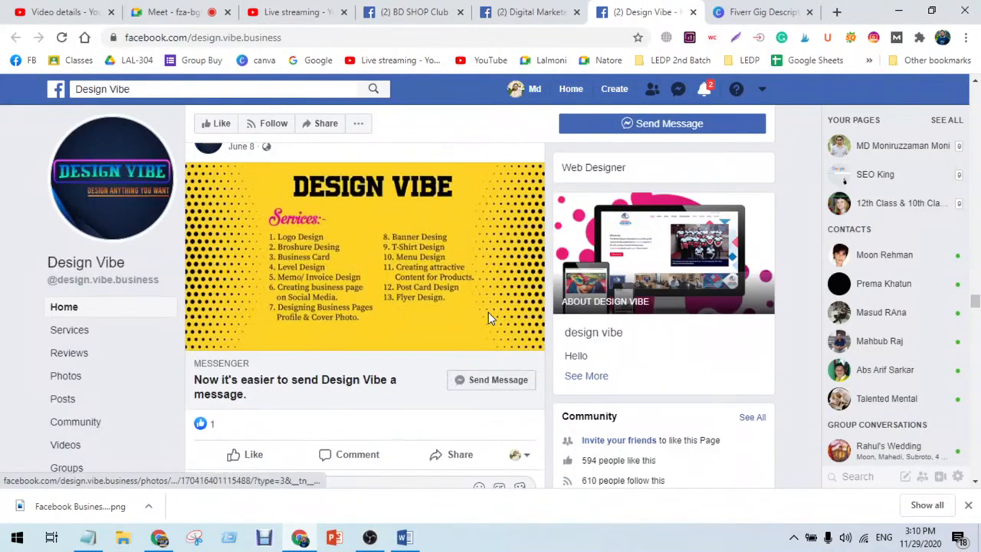
{"action": "scroll", "coordinate": [489, 319], "scroll_direction": "up", "scroll_amount": 10}
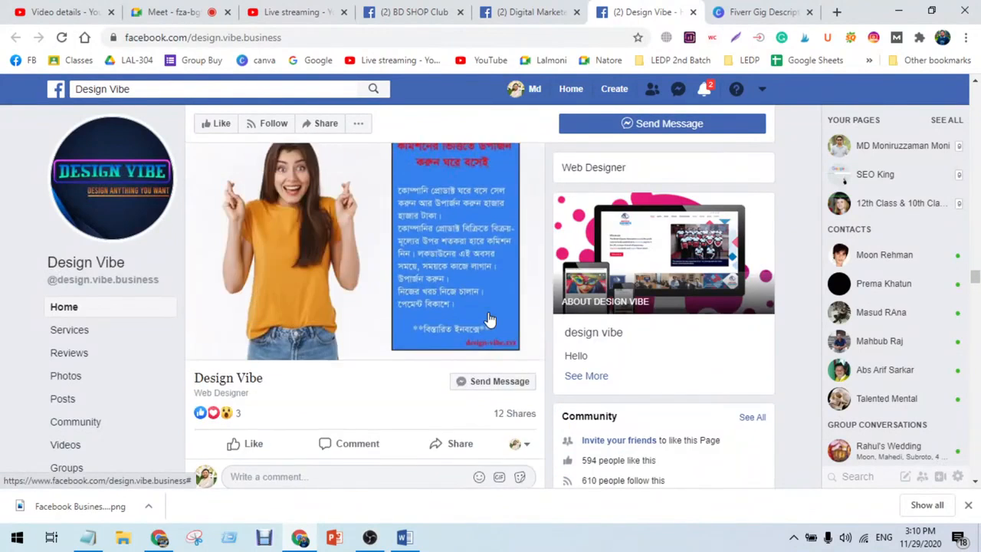
{"action": "scroll", "coordinate": [491, 318], "scroll_direction": "down", "scroll_amount": 10}
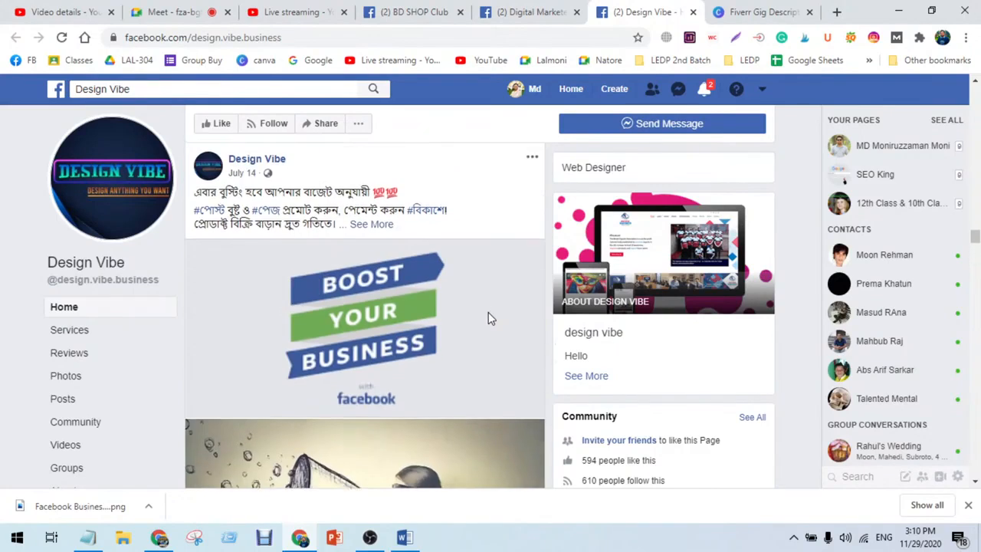
{"action": "scroll", "coordinate": [490, 318], "scroll_direction": "up", "scroll_amount": 15}
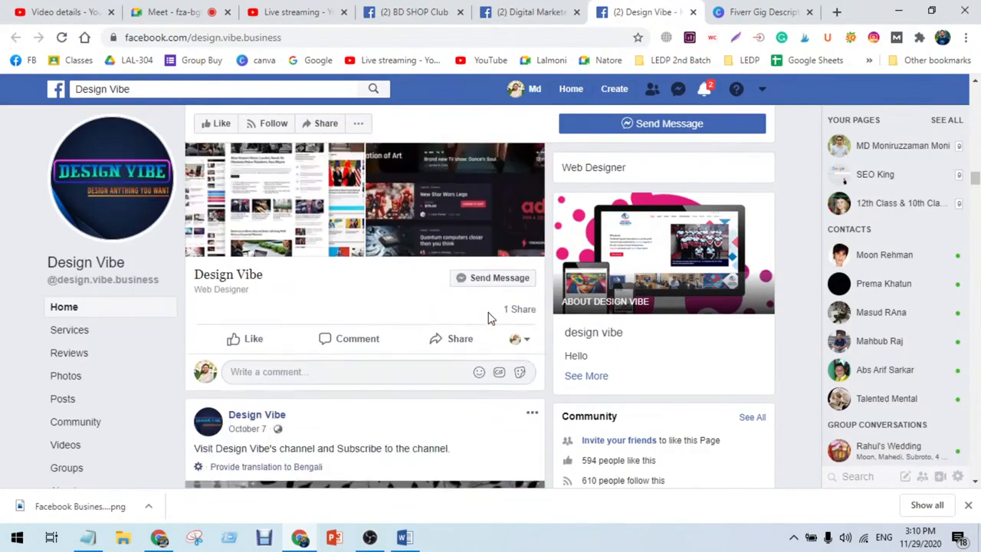
{"action": "scroll", "coordinate": [491, 319], "scroll_direction": "up", "scroll_amount": 12}
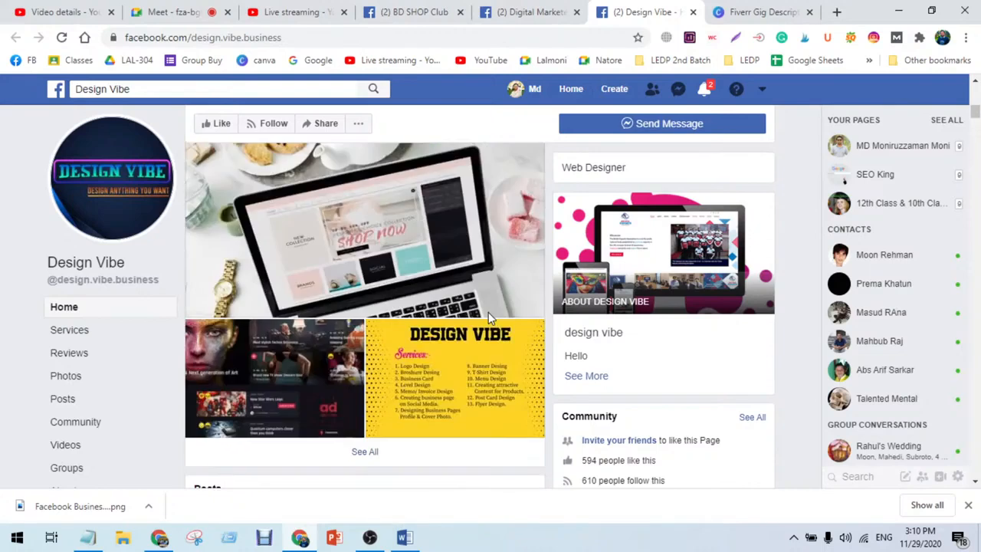
{"action": "scroll", "coordinate": [490, 320], "scroll_direction": "down", "scroll_amount": 4}
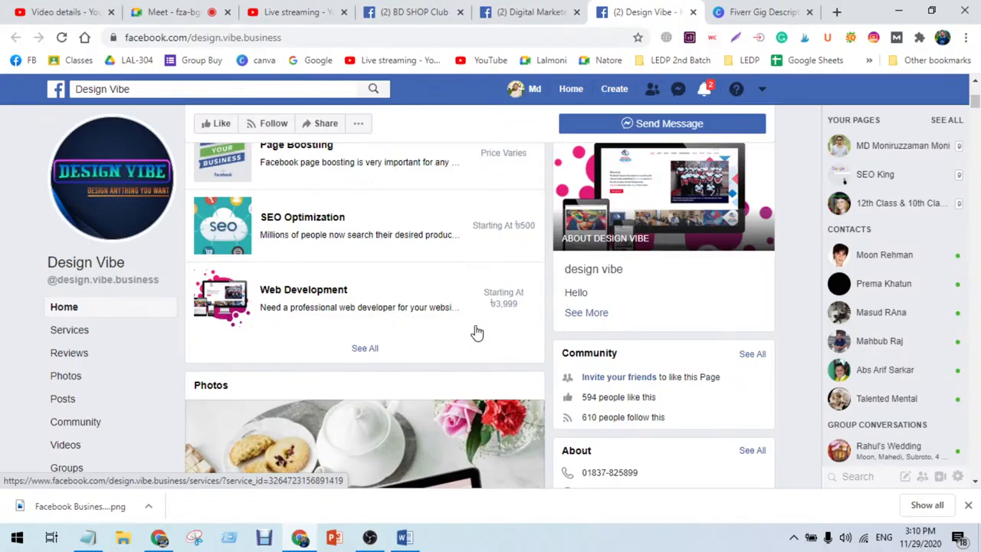
{"action": "scroll", "coordinate": [476, 332], "scroll_direction": "up", "scroll_amount": 1}
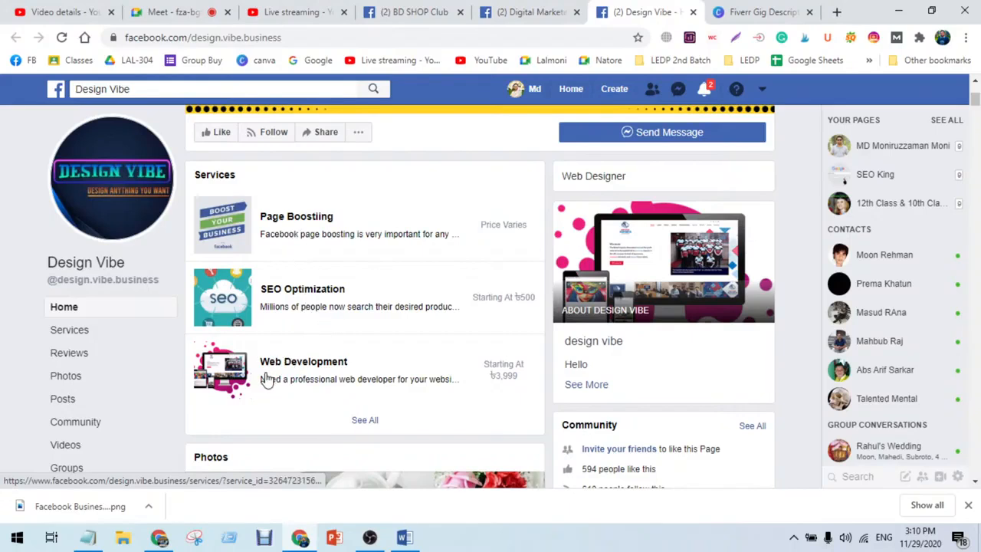
Step: Open the Design Vibe page's services list and scroll through its services and page details
{"action": "scroll", "coordinate": [362, 422], "scroll_direction": "down", "scroll_amount": 3}
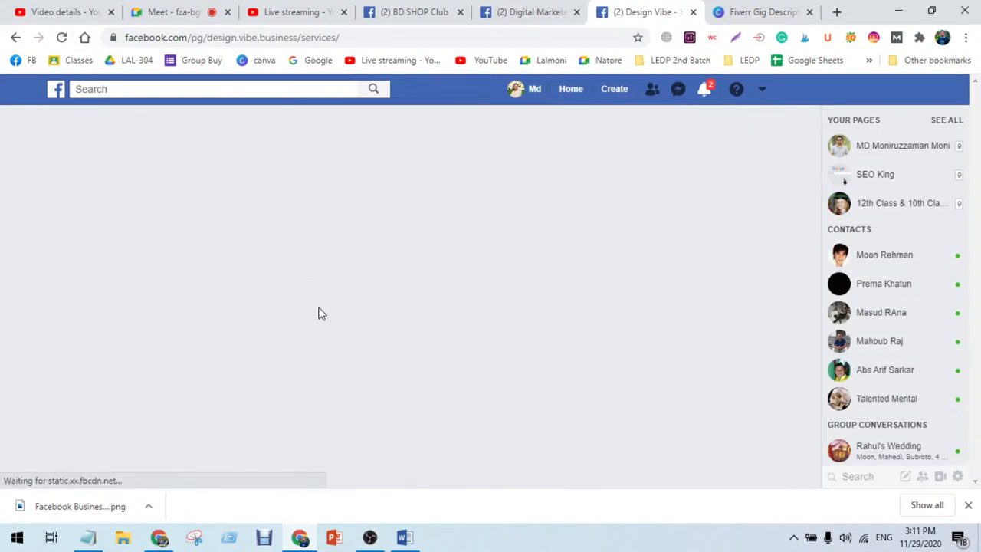
{"action": "scroll", "coordinate": [326, 305], "scroll_direction": "down", "scroll_amount": 1}
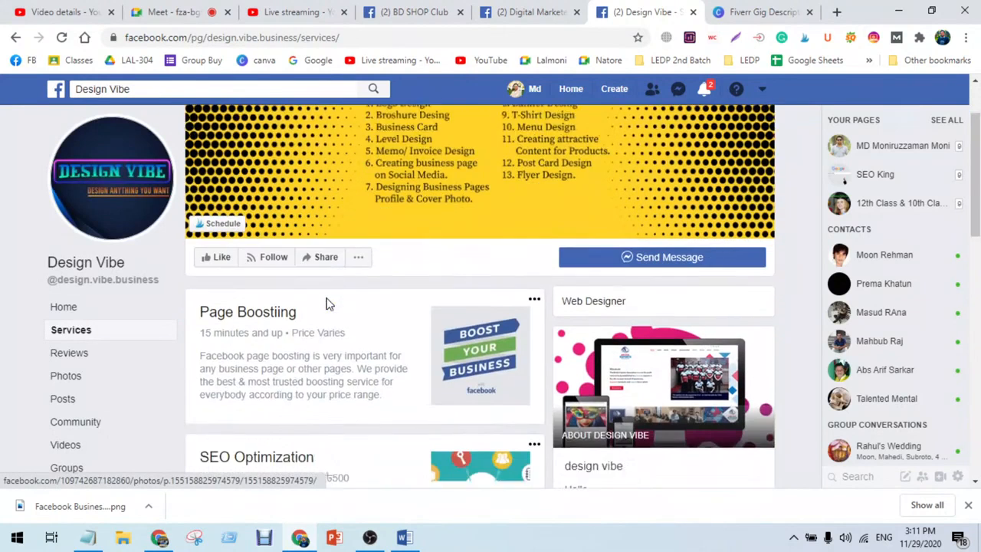
{"action": "scroll", "coordinate": [344, 307], "scroll_direction": "down", "scroll_amount": 5}
{"action": "scroll", "coordinate": [407, 327], "scroll_direction": "up", "scroll_amount": 2}
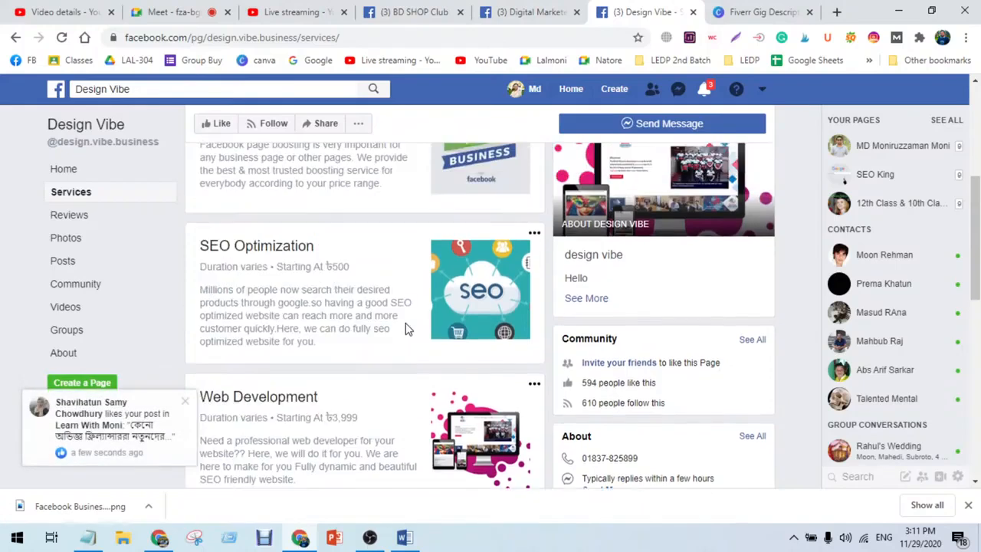
{"action": "scroll", "coordinate": [407, 326], "scroll_direction": "up", "scroll_amount": 1}
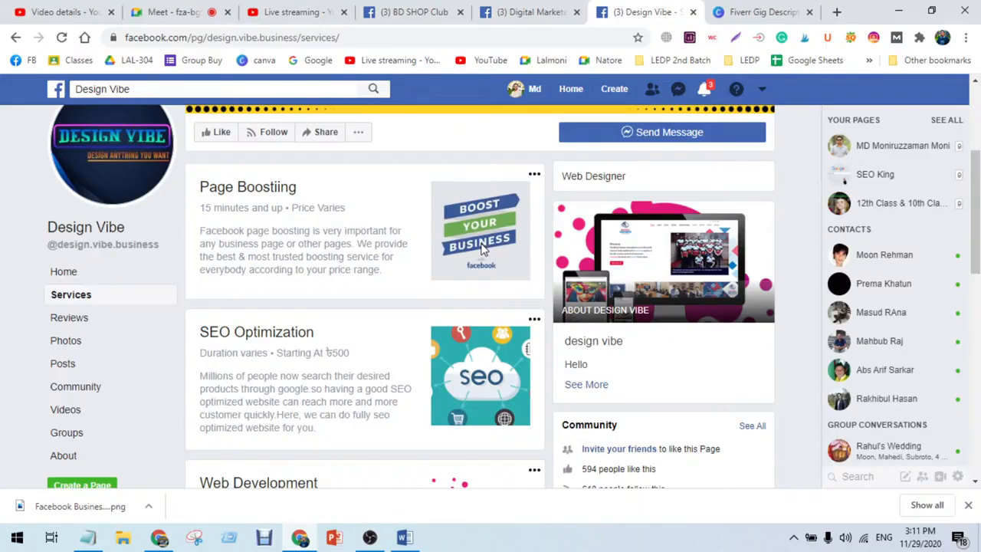
{"action": "scroll", "coordinate": [481, 248], "scroll_direction": "down", "scroll_amount": 5}
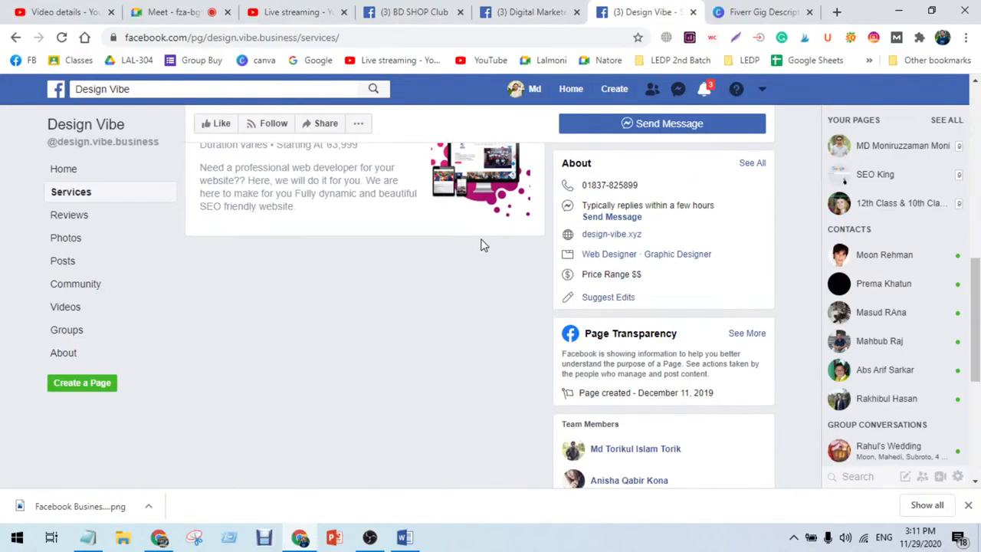
{"action": "scroll", "coordinate": [483, 245], "scroll_direction": "down", "scroll_amount": 4}
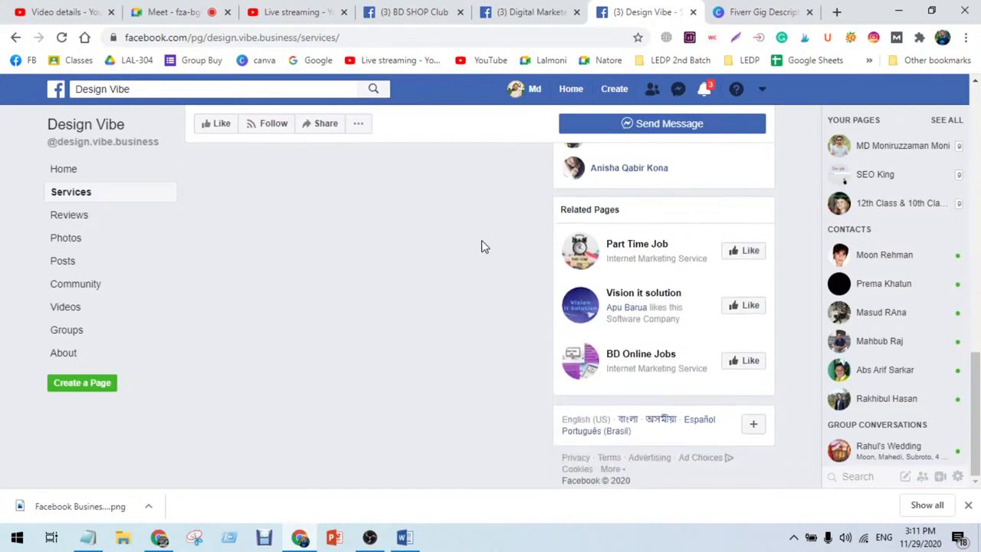
Step: Scroll back to the top of the Design Vibe services page and switch between the Digital Marketer, Design Vibe and meeting tabs
{"action": "scroll", "coordinate": [482, 247], "scroll_direction": "up", "scroll_amount": 2}
{"action": "scroll", "coordinate": [481, 242], "scroll_direction": "up", "scroll_amount": 8}
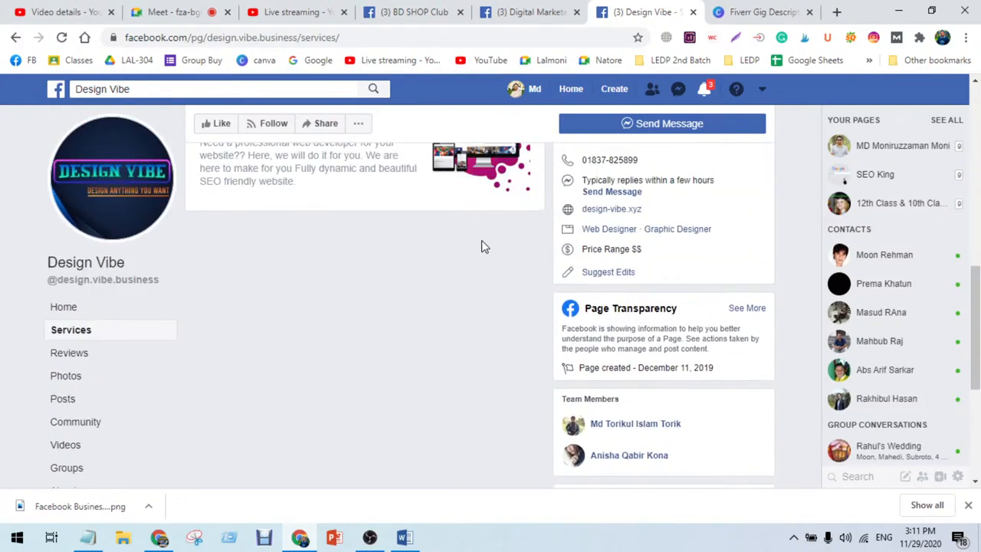
{"action": "scroll", "coordinate": [481, 240], "scroll_direction": "up", "scroll_amount": 1}
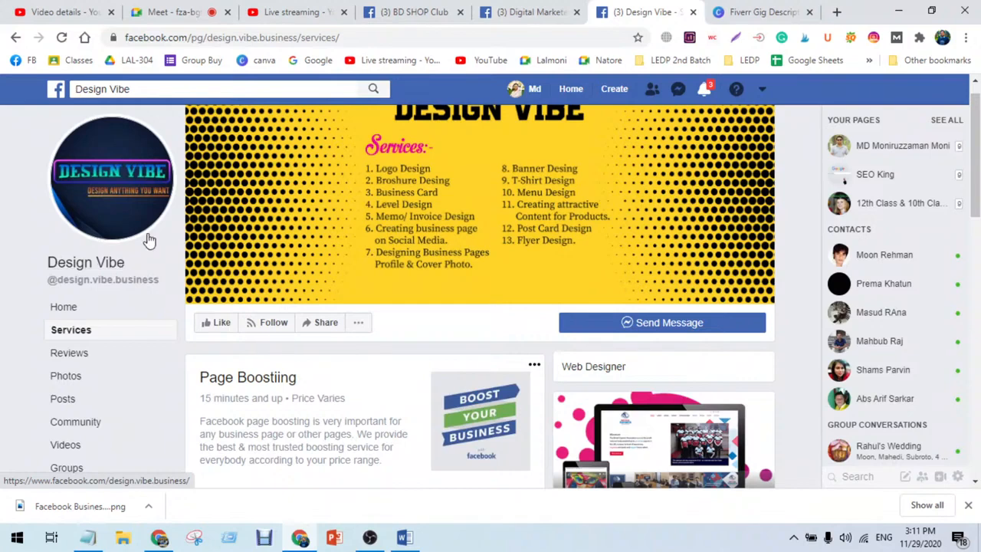
{"action": "left_click", "coordinate": [533, 9]}
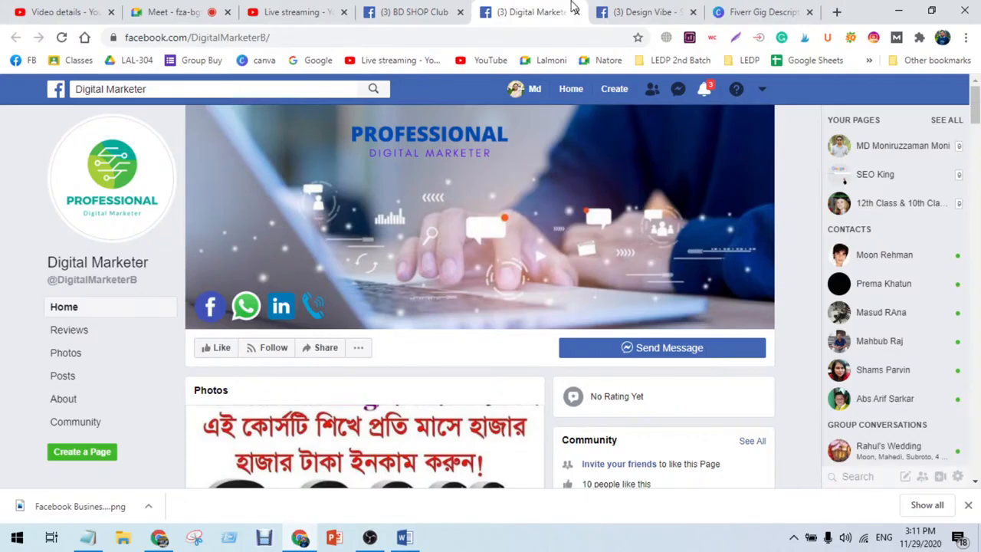
{"action": "left_click", "coordinate": [650, 10]}
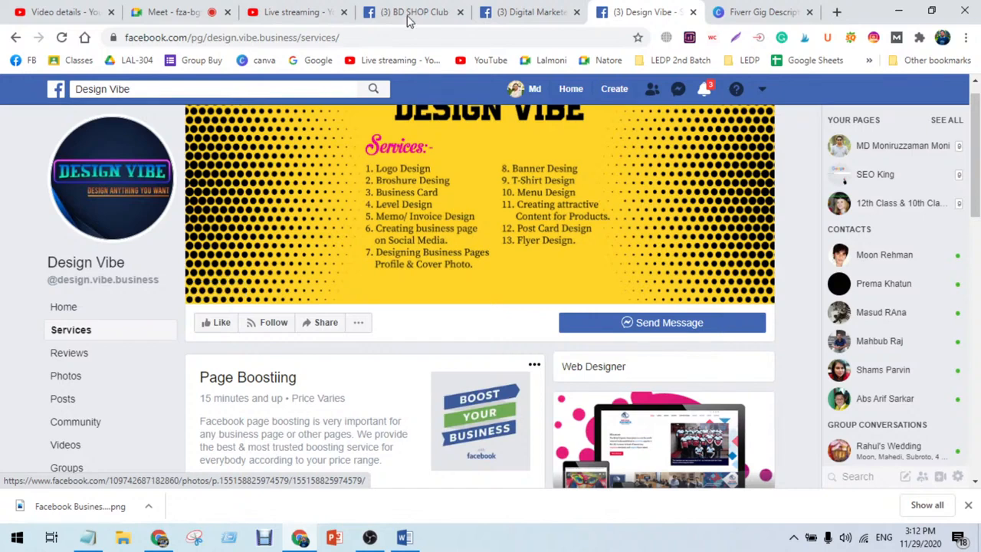
{"action": "left_click", "coordinate": [191, 6]}
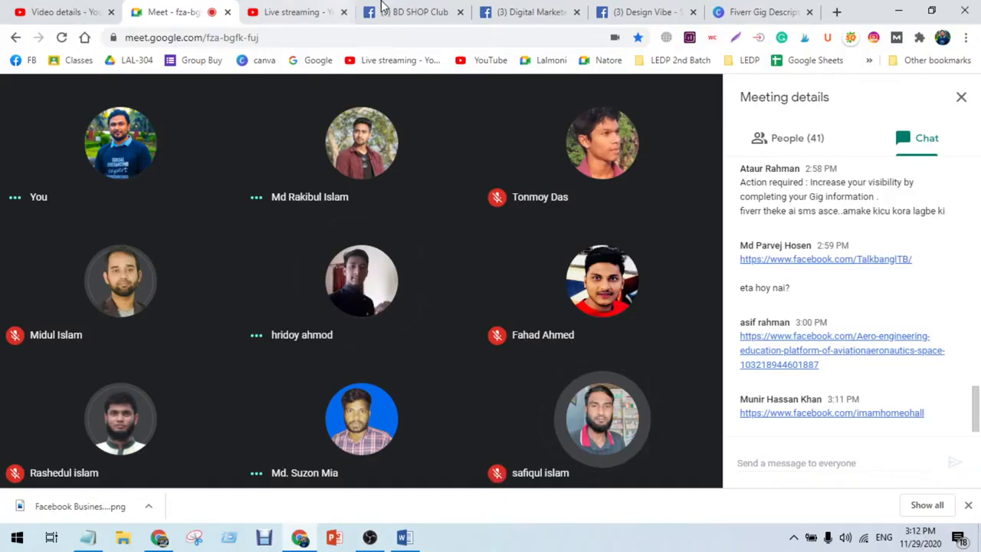
Step: Go to the Digital Marketer page tab and mark all Facebook notifications as read
{"action": "left_click", "coordinate": [537, 9]}
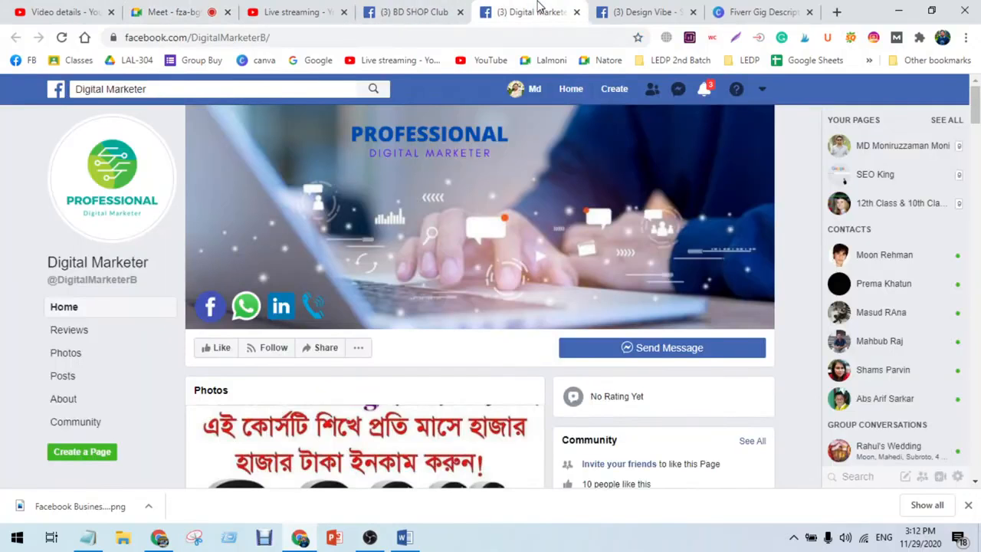
{"action": "left_click", "coordinate": [703, 92]}
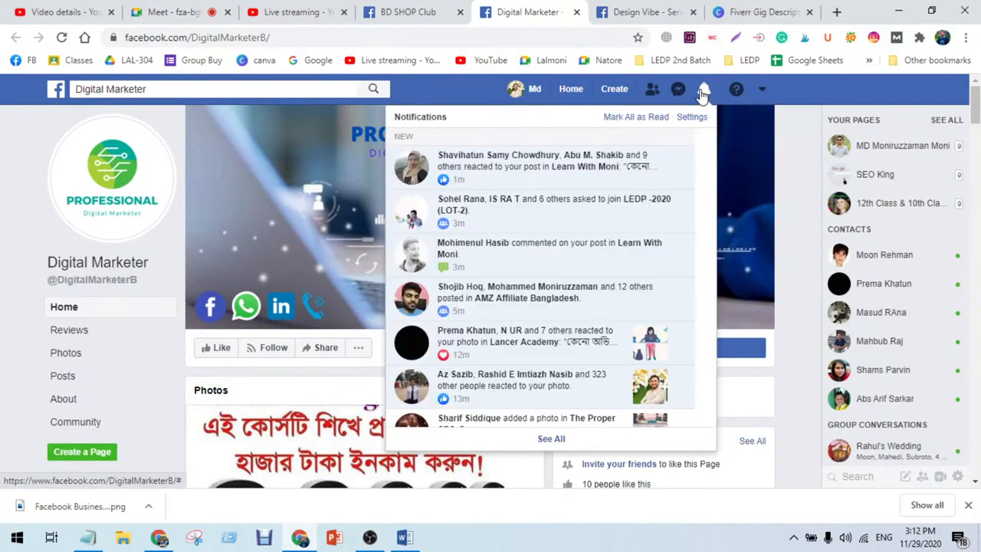
{"action": "left_click", "coordinate": [641, 118]}
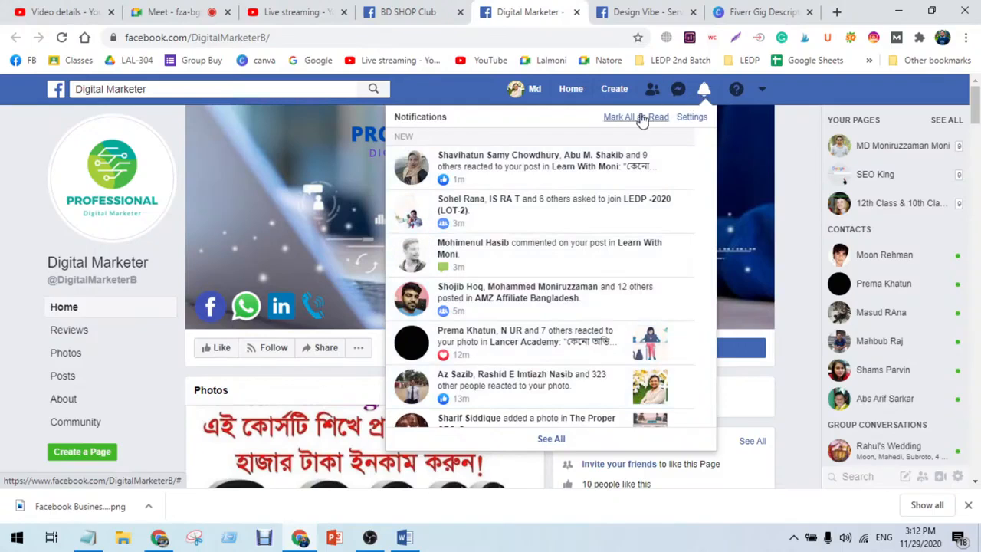
{"action": "left_click", "coordinate": [476, 89]}
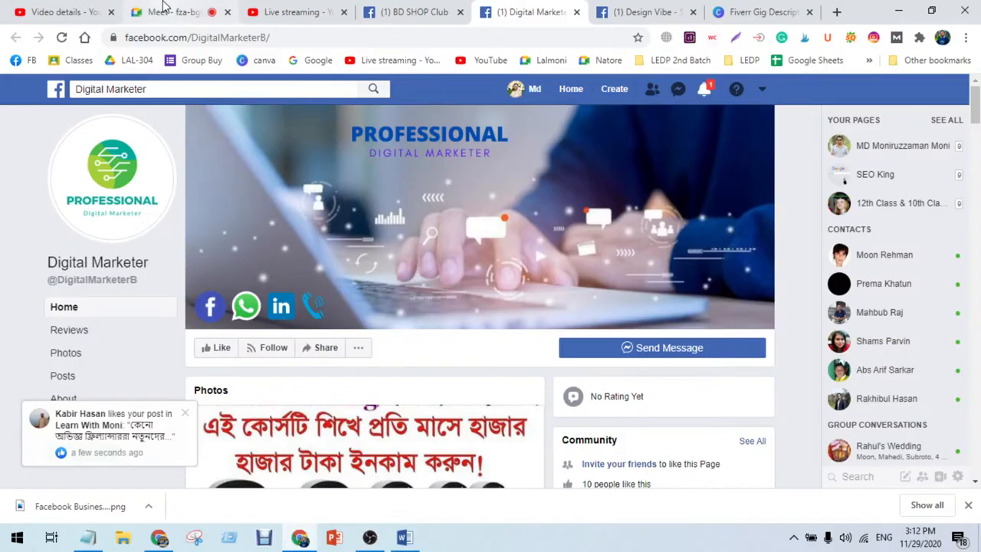
Step: Check the meeting tab and the YouTube Studio live stream tab
{"action": "left_click", "coordinate": [162, 4]}
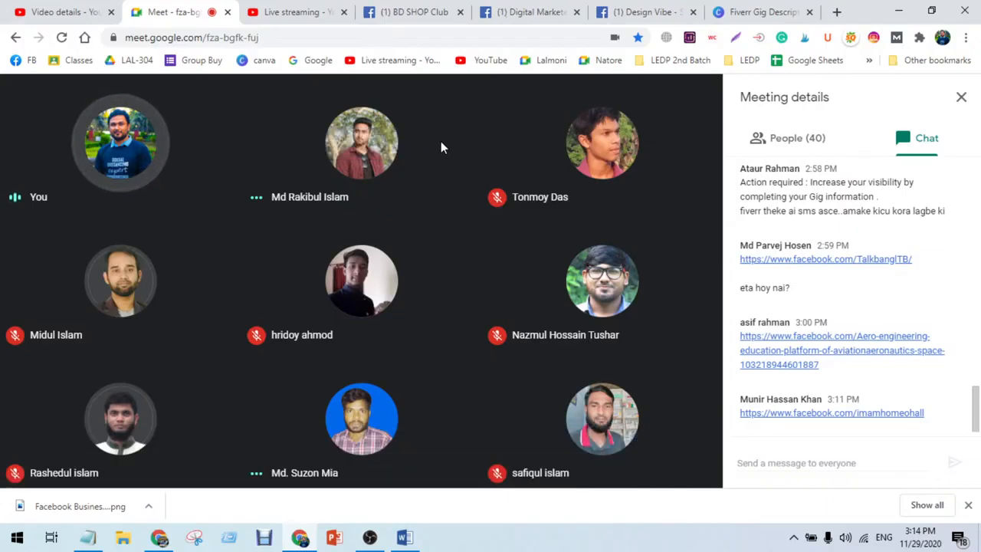
{"action": "left_click", "coordinate": [303, 8]}
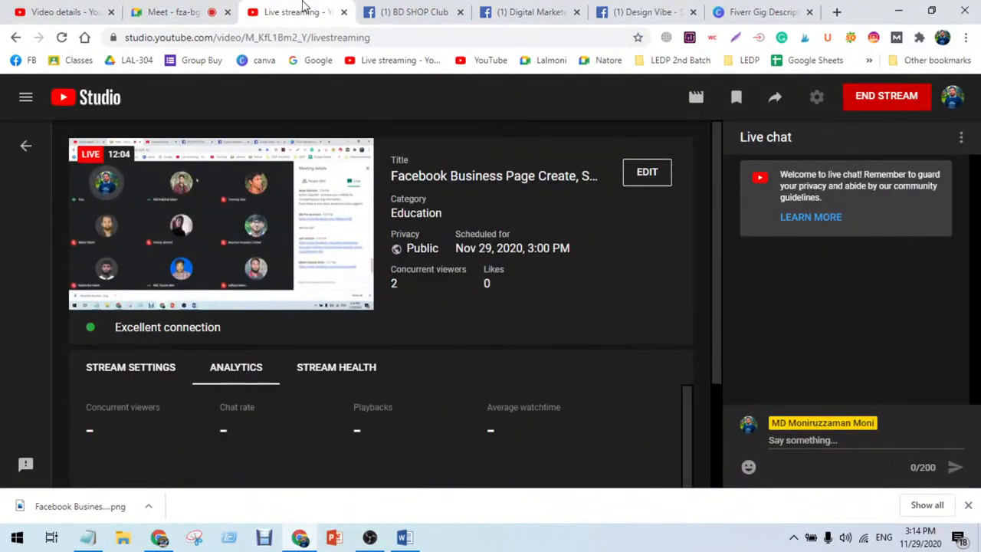
{"action": "left_click", "coordinate": [201, 8]}
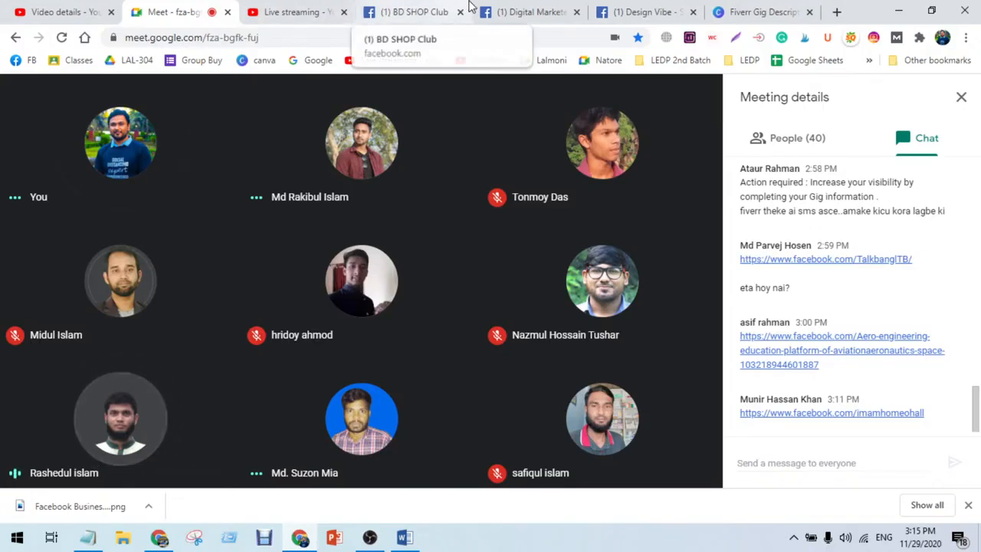
Step: Open and close the Facebook notifications list on the Digital Marketer page tab
{"action": "left_click", "coordinate": [508, 11]}
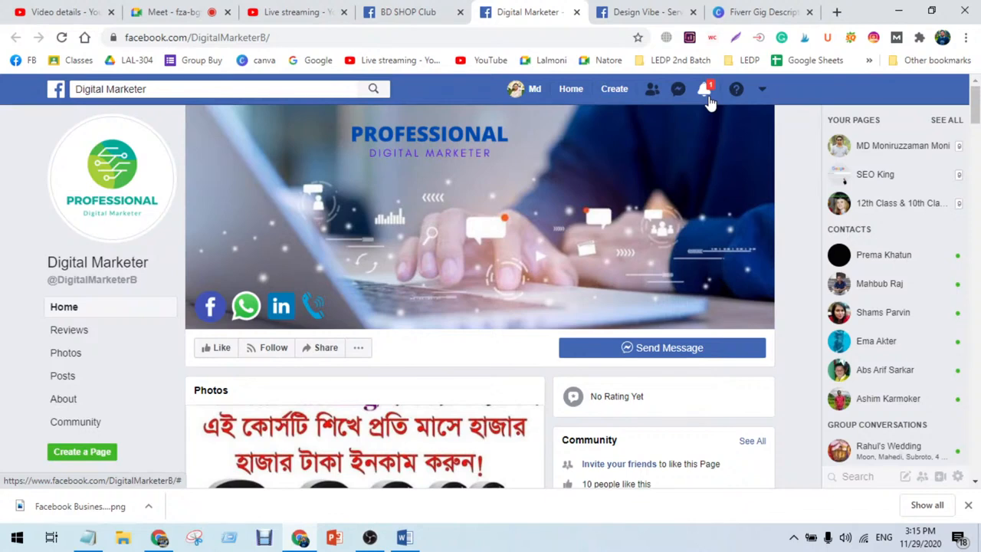
{"action": "left_click", "coordinate": [709, 99]}
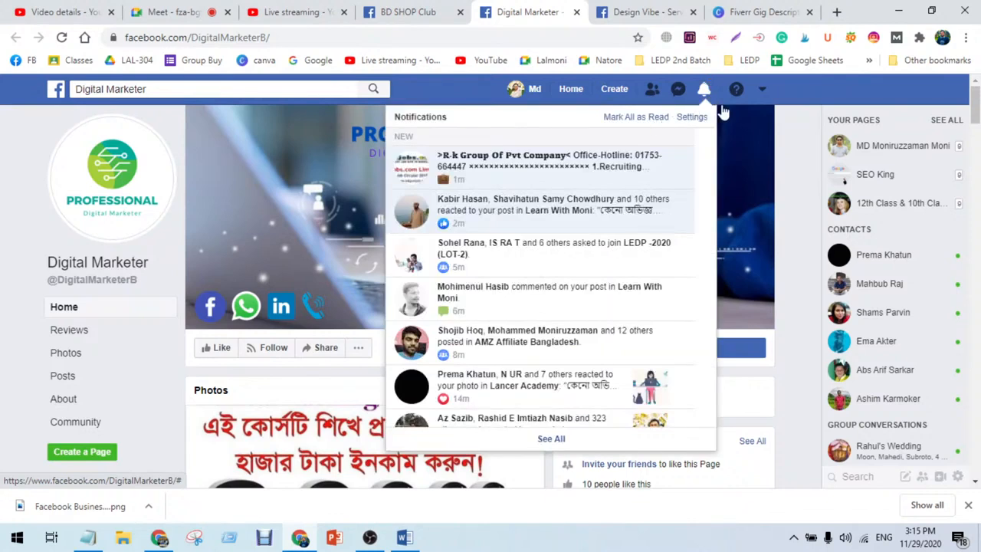
{"action": "left_click", "coordinate": [805, 92]}
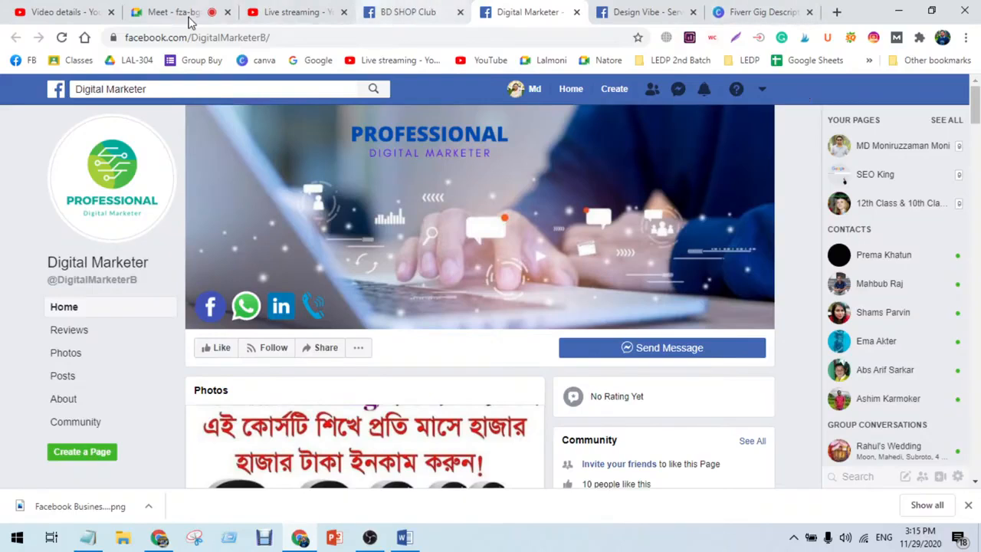
Step: Return to the meeting, pin the presenter's shared screen and view it full screen without the meeting details panel
{"action": "left_click", "coordinate": [146, 11]}
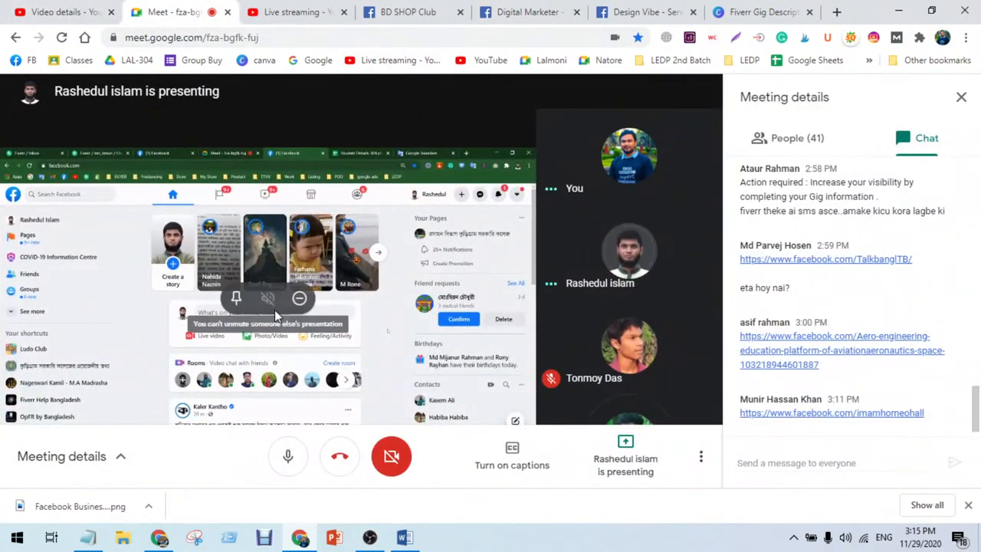
{"action": "left_click", "coordinate": [236, 298]}
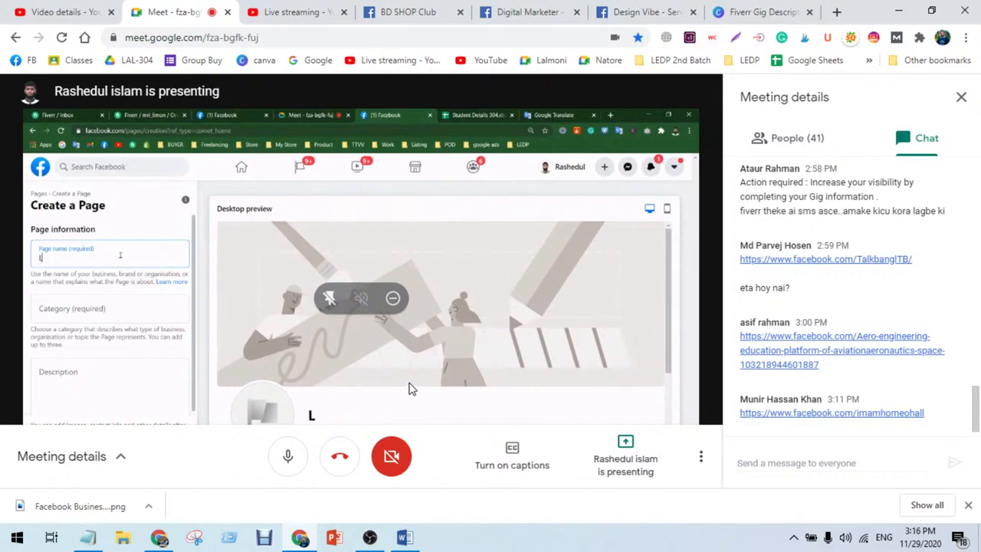
{"action": "key", "text": "F11"}
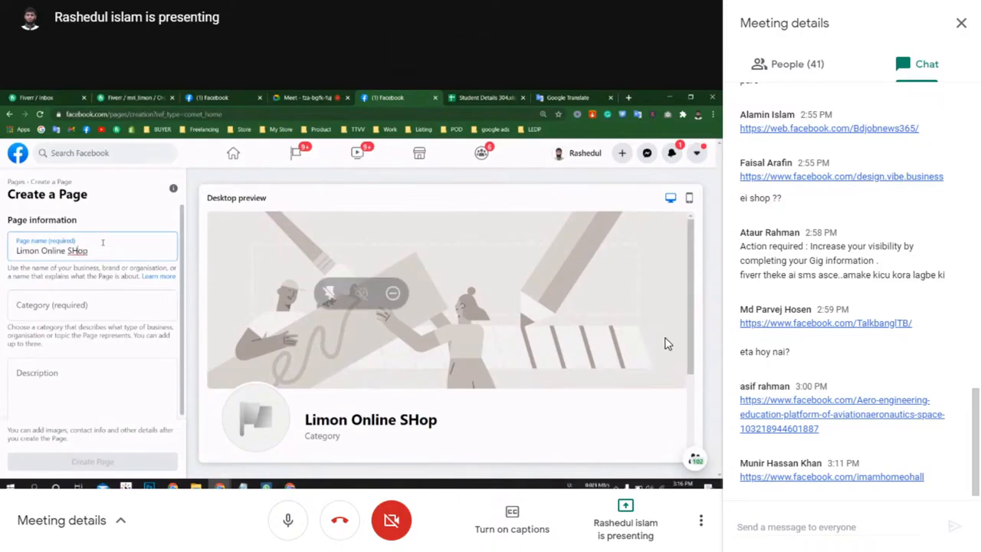
{"action": "left_click", "coordinate": [964, 29]}
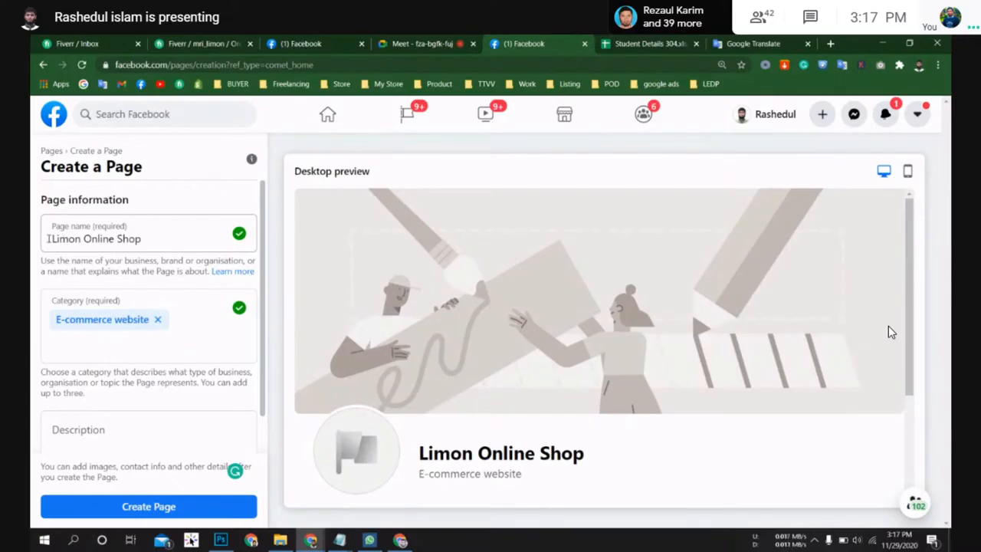
Step: Try to create the page named Limon Online Shop with the E-commerce website category
{"action": "left_click_drag", "start_coordinate": [48, 239], "coordinate": [141, 241]}
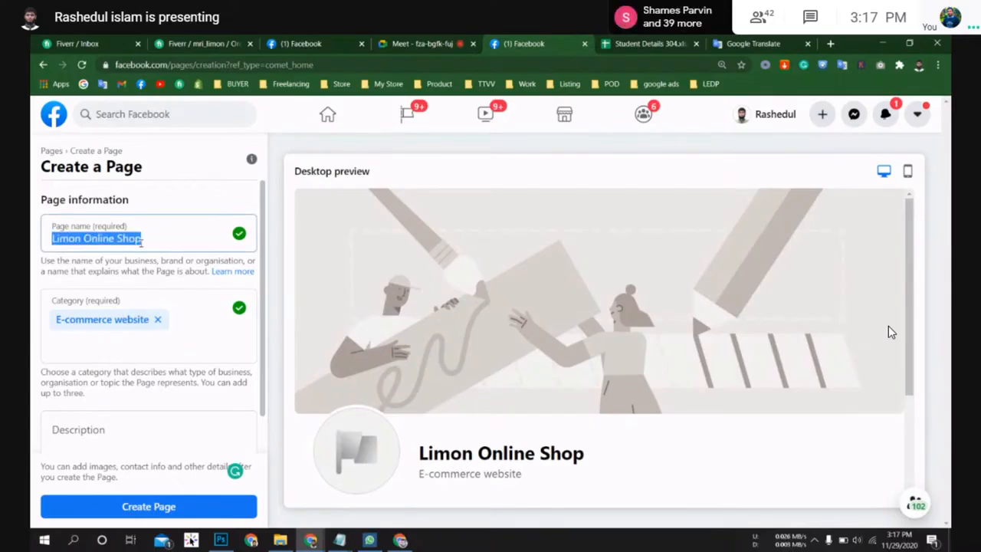
{"action": "left_click", "coordinate": [153, 240]}
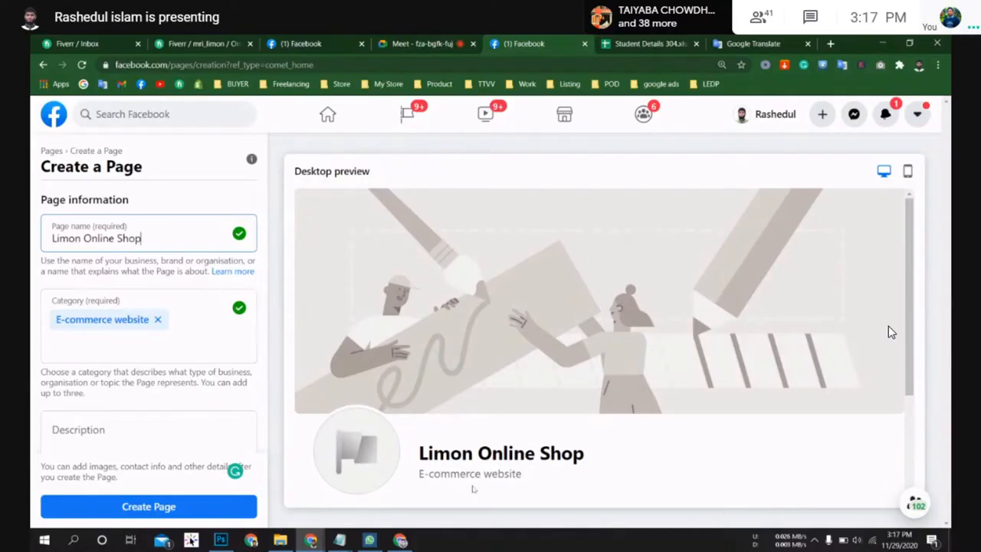
{"action": "scroll", "coordinate": [164, 384], "scroll_direction": "down", "scroll_amount": 1}
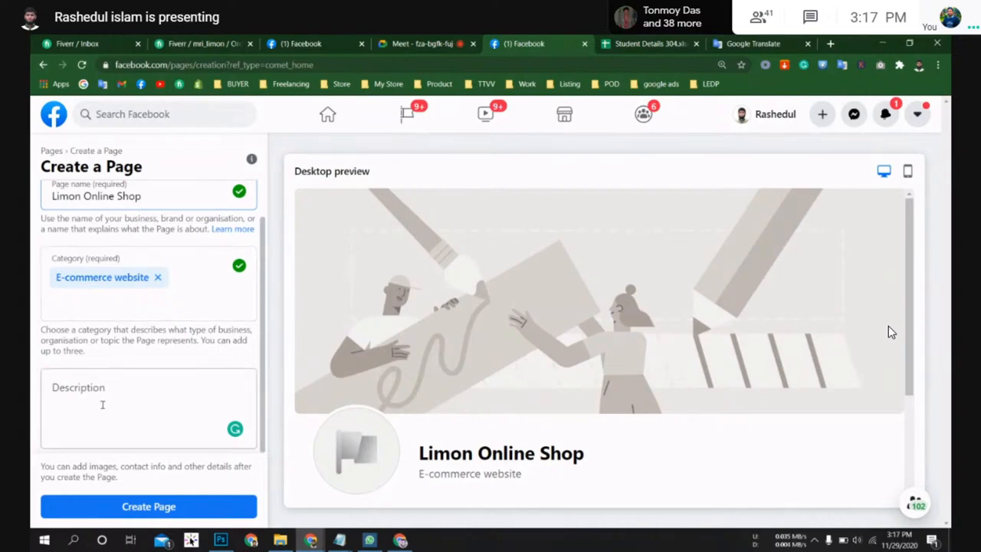
{"action": "scroll", "coordinate": [110, 408], "scroll_direction": "up", "scroll_amount": 1}
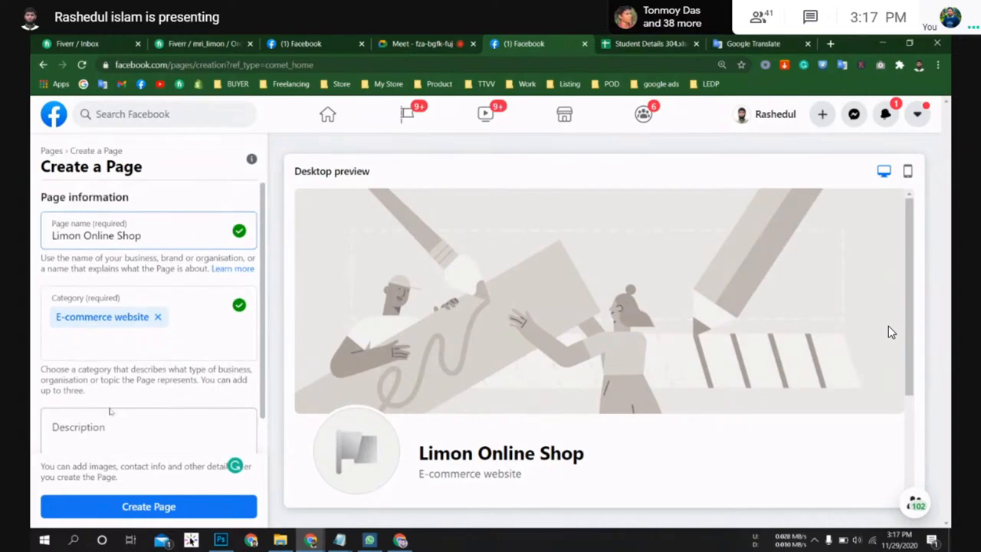
{"action": "scroll", "coordinate": [114, 370], "scroll_direction": "down", "scroll_amount": 1}
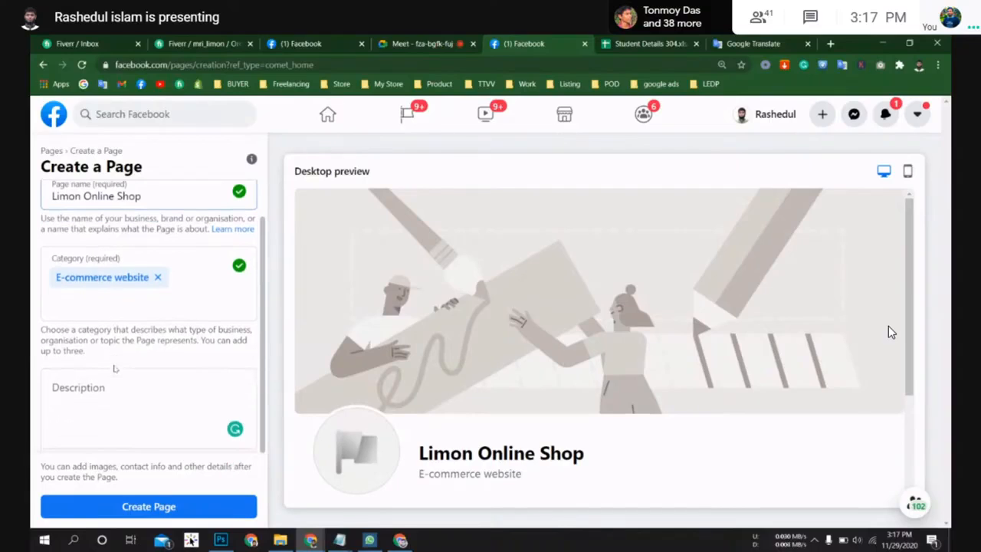
{"action": "left_click", "coordinate": [151, 509]}
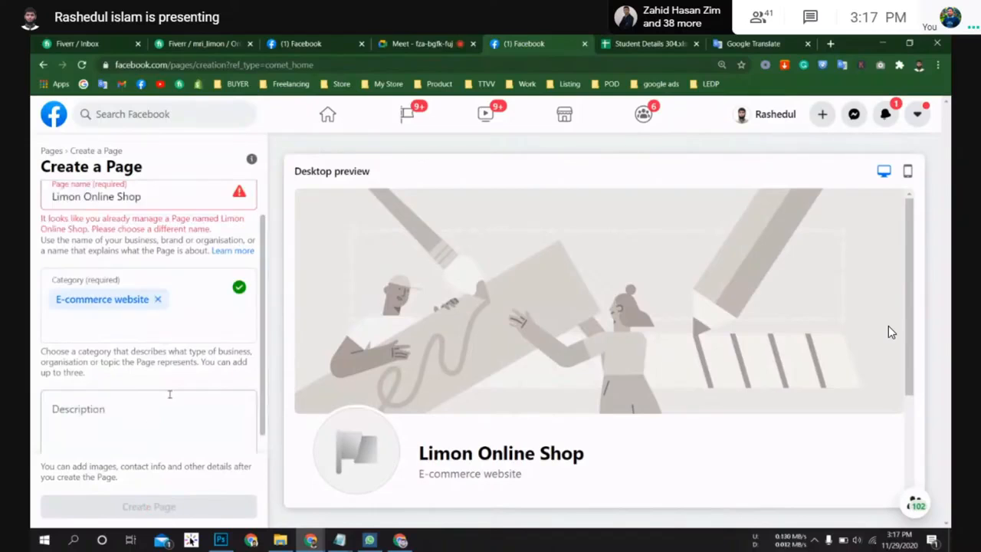
Step: Rename the page to Limon Online Shop BD and create it
{"action": "scroll", "coordinate": [173, 391], "scroll_direction": "up", "scroll_amount": 1}
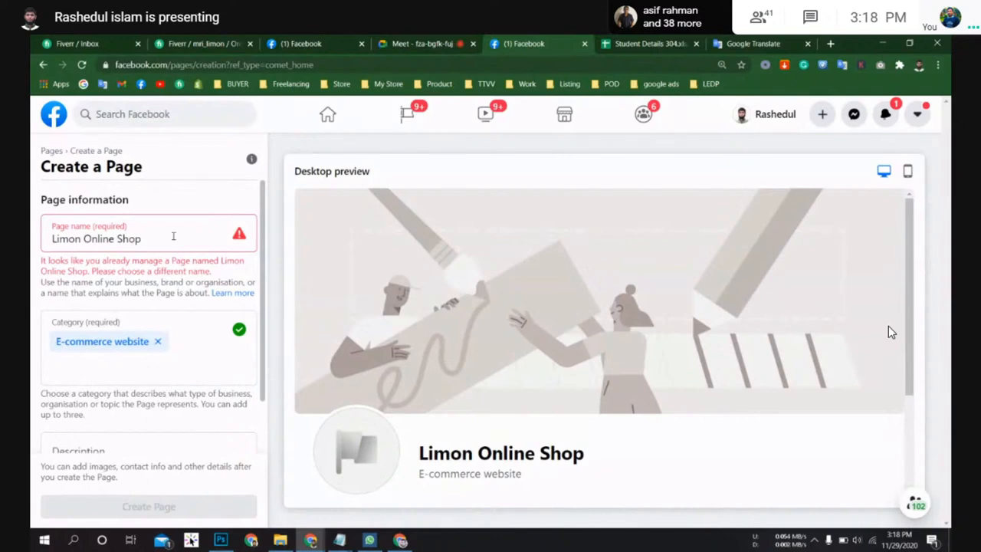
{"action": "type", "text": "BD"}
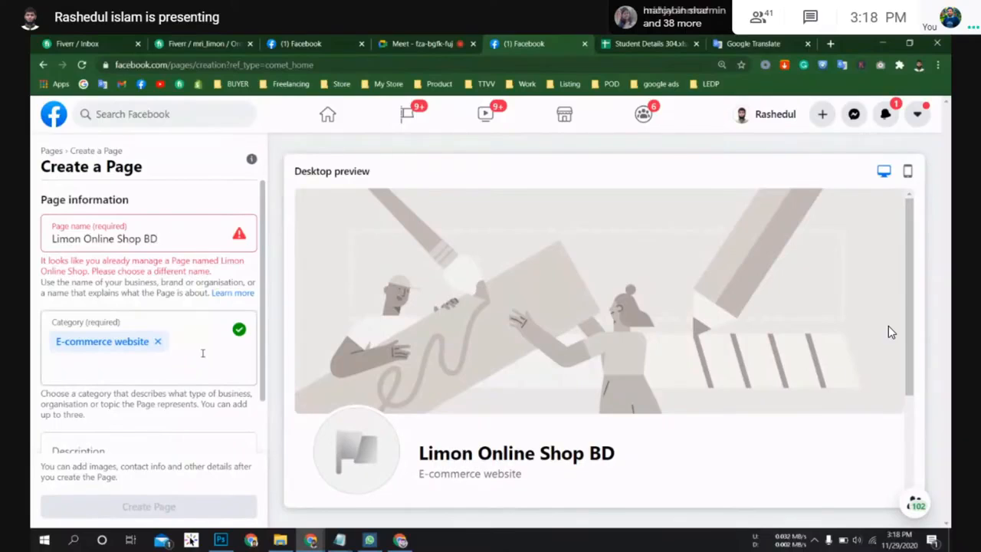
{"action": "scroll", "coordinate": [202, 352], "scroll_direction": "down", "scroll_amount": 2}
{"action": "left_click", "coordinate": [150, 410]}
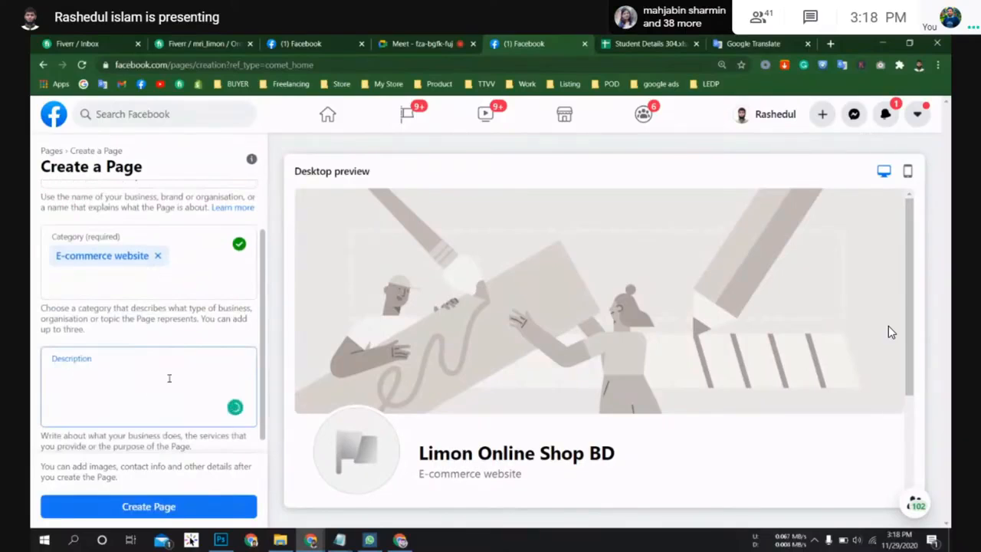
{"action": "left_click", "coordinate": [176, 507]}
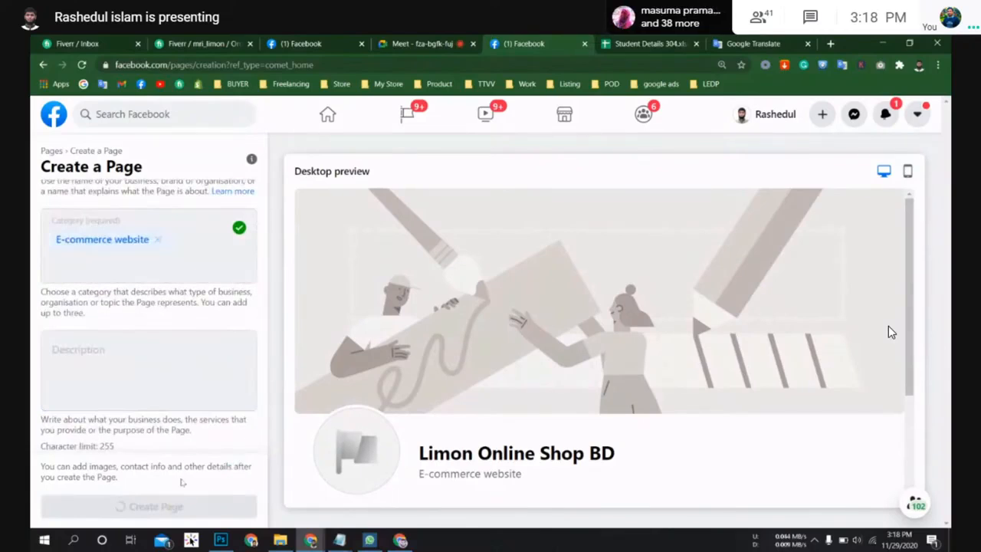
Step: Scroll through the Set up your Page form's description, profile photo and cover photo sections
{"action": "scroll", "coordinate": [156, 359], "scroll_direction": "up", "scroll_amount": 1}
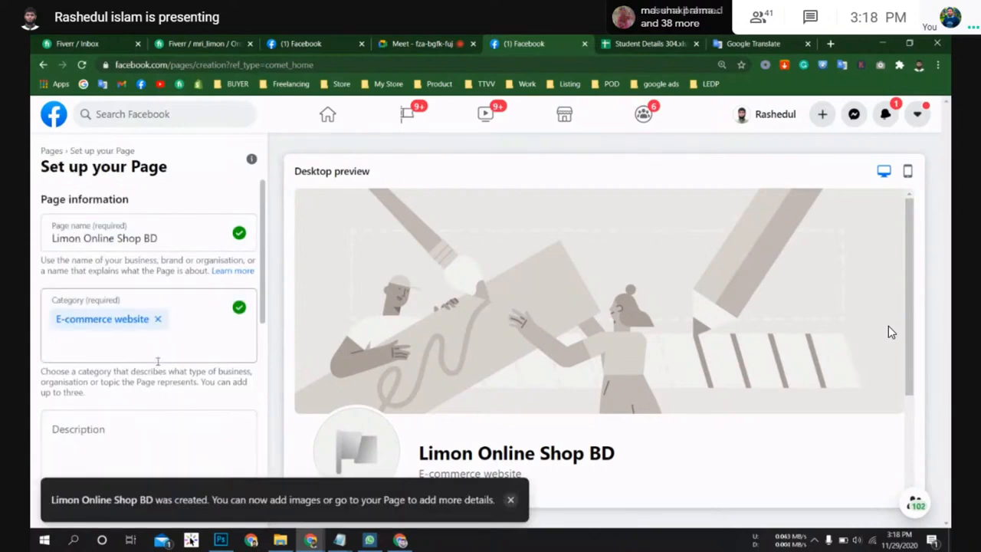
{"action": "scroll", "coordinate": [158, 360], "scroll_direction": "down", "scroll_amount": 3}
{"action": "scroll", "coordinate": [156, 359], "scroll_direction": "down", "scroll_amount": 1}
{"action": "scroll", "coordinate": [154, 360], "scroll_direction": "up", "scroll_amount": 4}
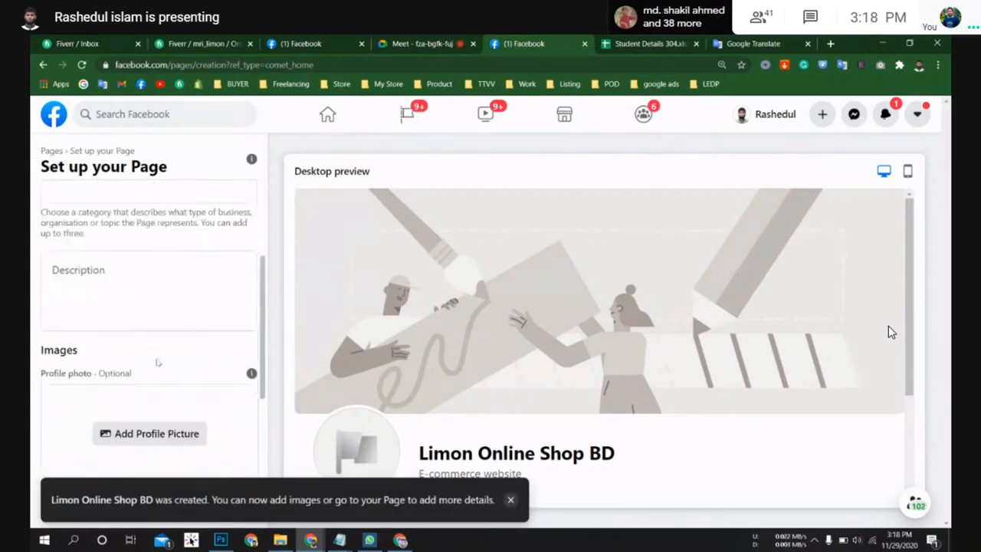
{"action": "scroll", "coordinate": [136, 352], "scroll_direction": "down", "scroll_amount": 3}
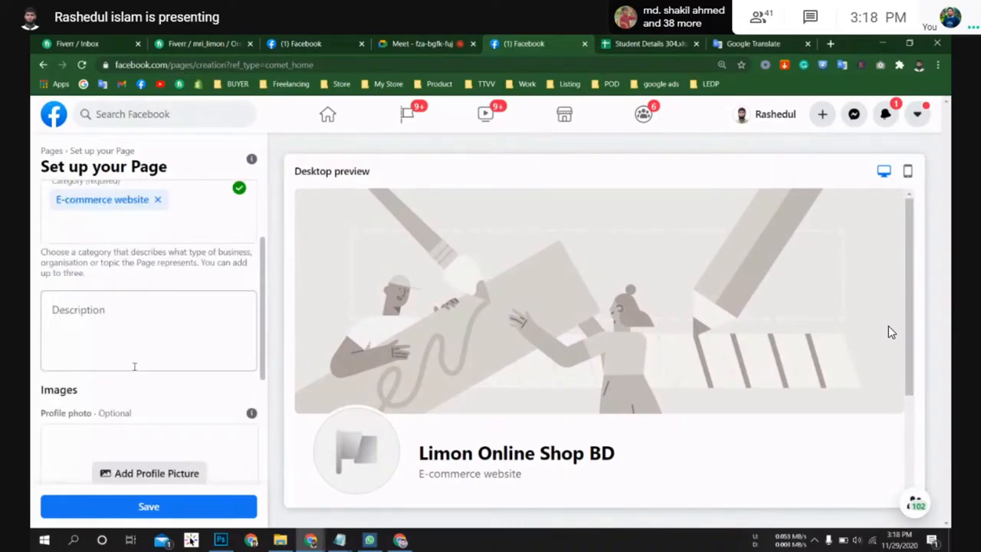
{"action": "scroll", "coordinate": [132, 364], "scroll_direction": "down", "scroll_amount": 3}
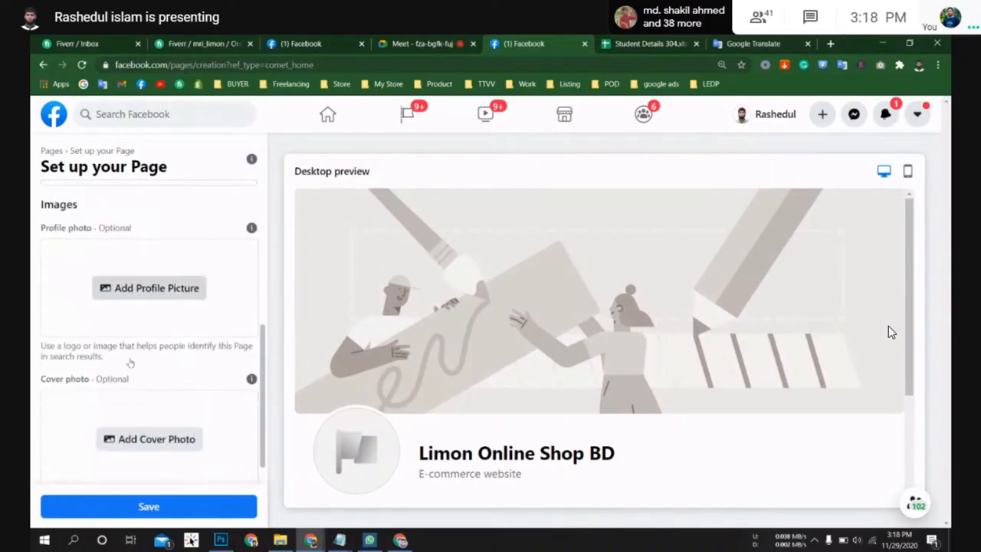
{"action": "scroll", "coordinate": [130, 364], "scroll_direction": "up", "scroll_amount": 2}
{"action": "scroll", "coordinate": [130, 363], "scroll_direction": "up", "scroll_amount": 1}
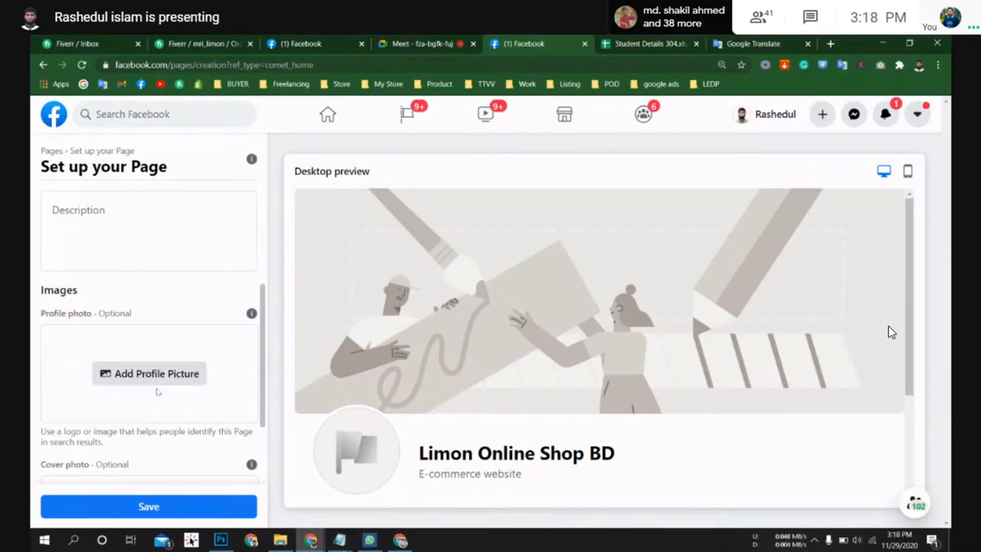
{"action": "scroll", "coordinate": [151, 381], "scroll_direction": "down", "scroll_amount": 2}
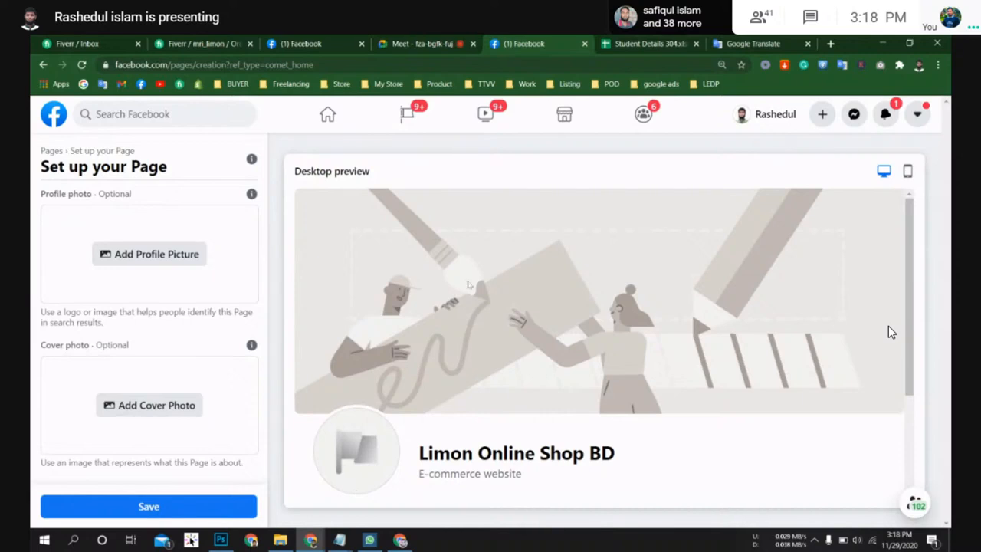
Step: Upload Fav-icon.png from Downloads as the page's profile picture
{"action": "scroll", "coordinate": [175, 309], "scroll_direction": "up", "scroll_amount": 1}
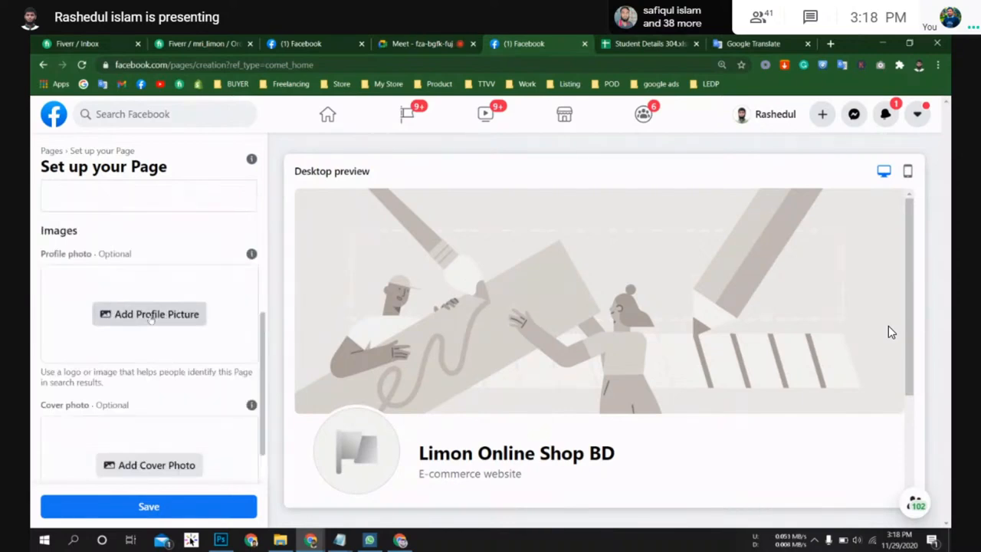
{"action": "left_click", "coordinate": [192, 318]}
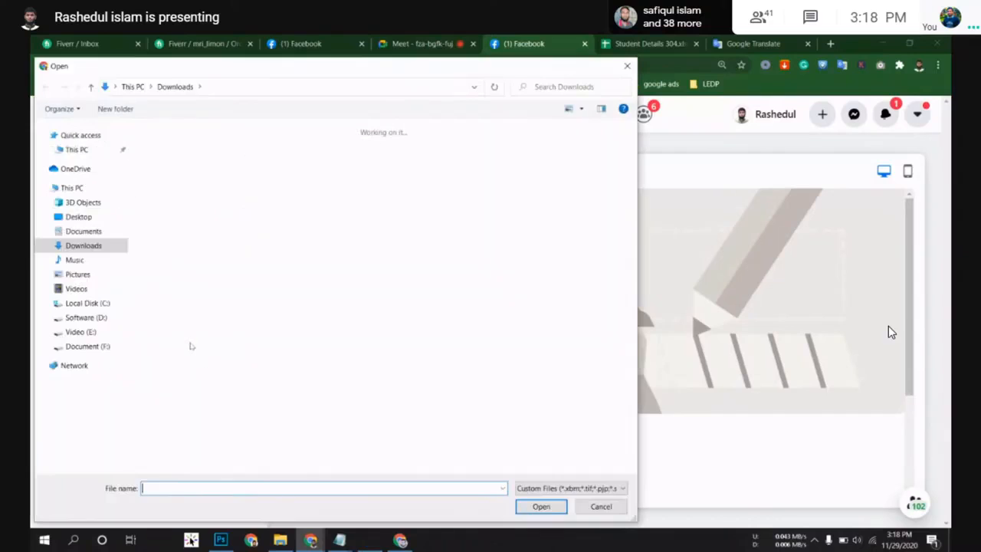
{"action": "double_click", "coordinate": [322, 186]}
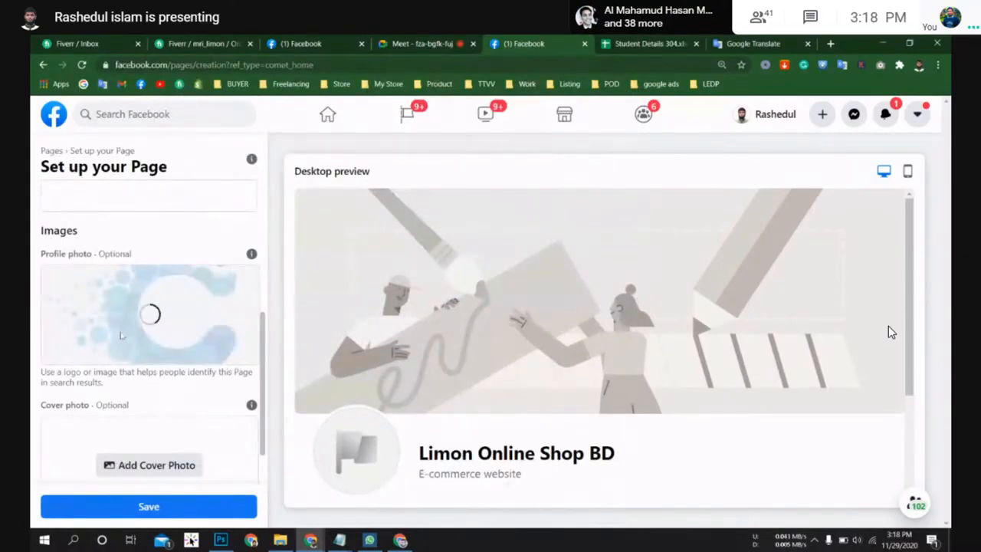
Step: Add Banner-3.jpg from Downloads as the cover photo and save the page setup
{"action": "scroll", "coordinate": [120, 335], "scroll_direction": "down", "scroll_amount": 2}
{"action": "left_click", "coordinate": [140, 410]}
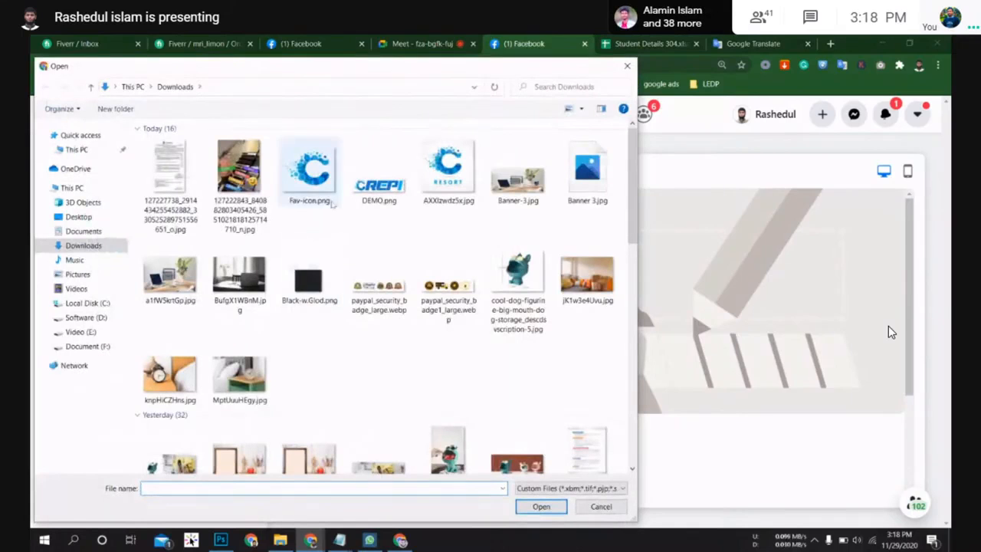
{"action": "double_click", "coordinate": [518, 181]}
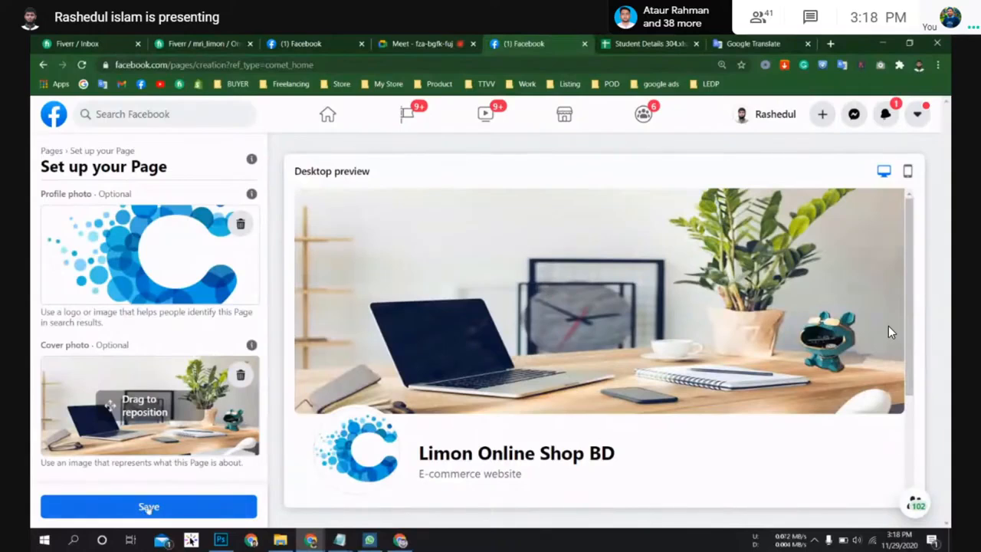
{"action": "left_click", "coordinate": [148, 507]}
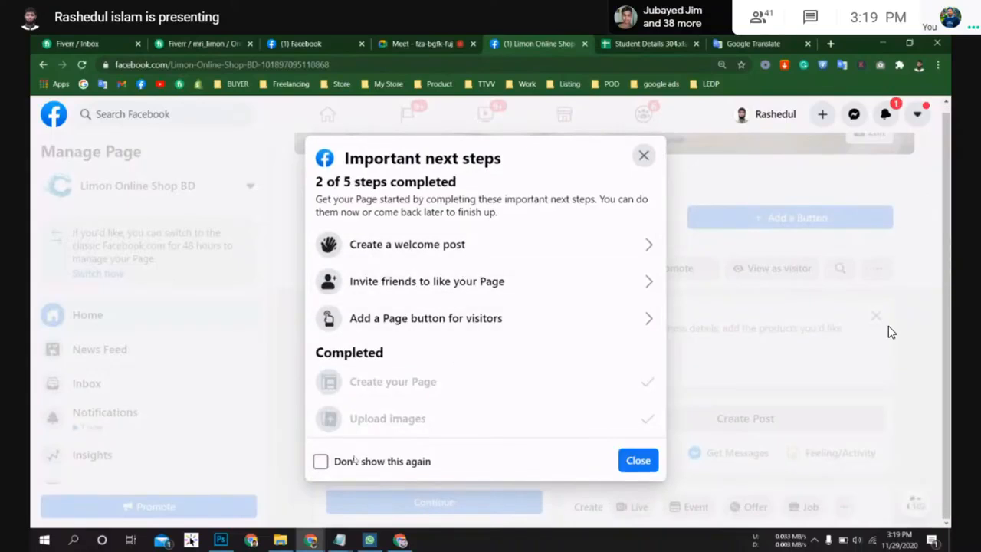
Step: Dismiss the Important next steps dialog, choosing not to show it again
{"action": "left_click", "coordinate": [321, 461]}
{"action": "left_click", "coordinate": [638, 463]}
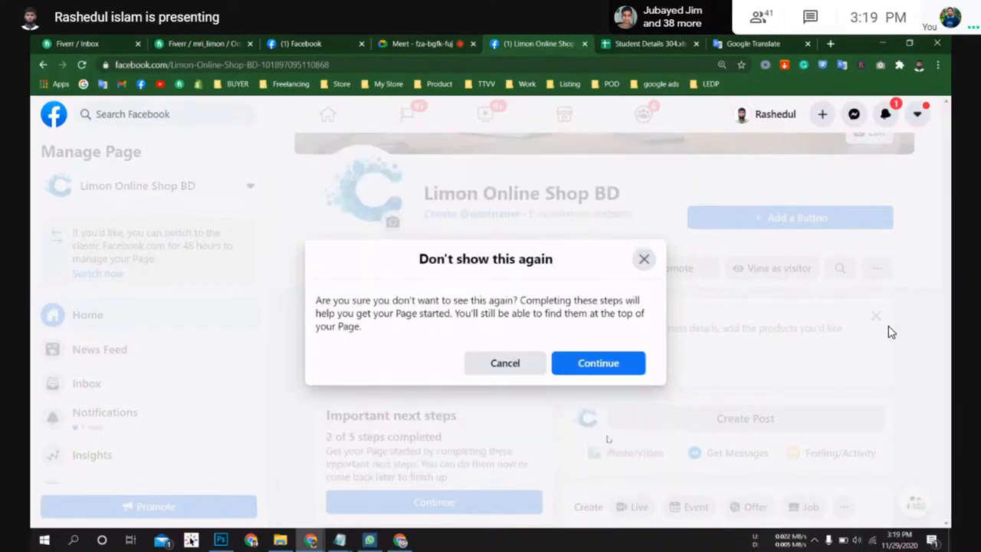
{"action": "left_click", "coordinate": [583, 363]}
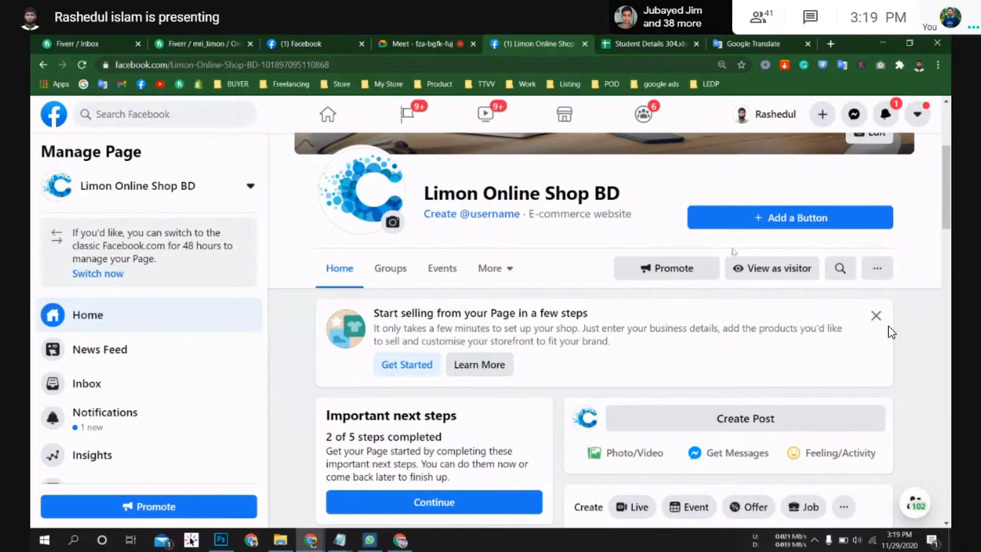
Step: Create the page username limononlineshopbd for Limon Online Shop BD
{"action": "scroll", "coordinate": [462, 326], "scroll_direction": "up", "scroll_amount": 1}
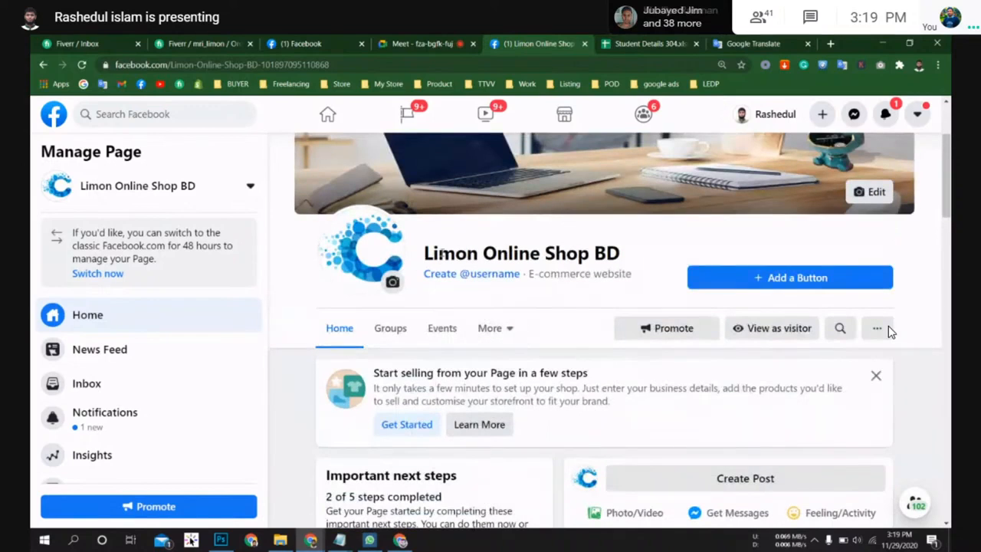
{"action": "scroll", "coordinate": [510, 283], "scroll_direction": "up", "scroll_amount": 2}
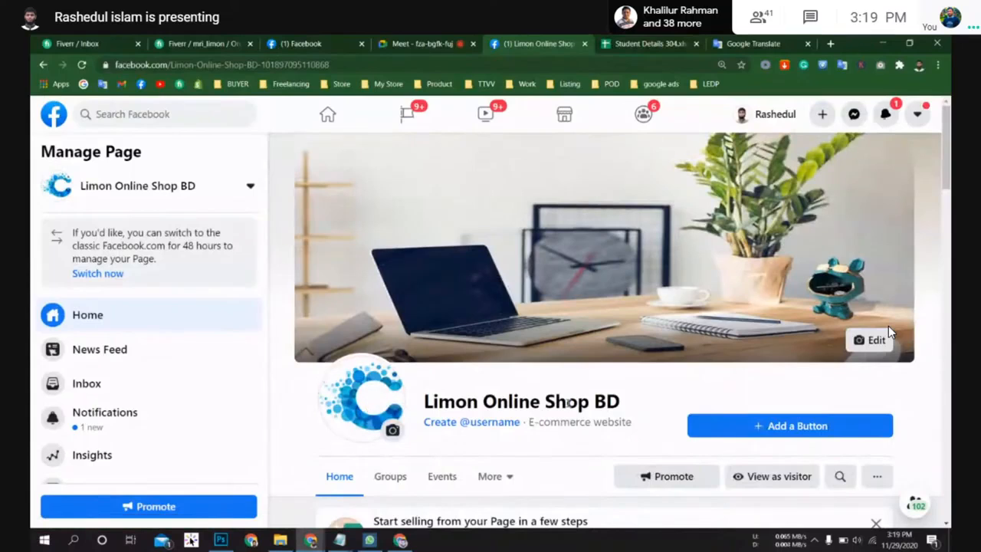
{"action": "left_click_drag", "start_coordinate": [634, 404], "coordinate": [425, 401]}
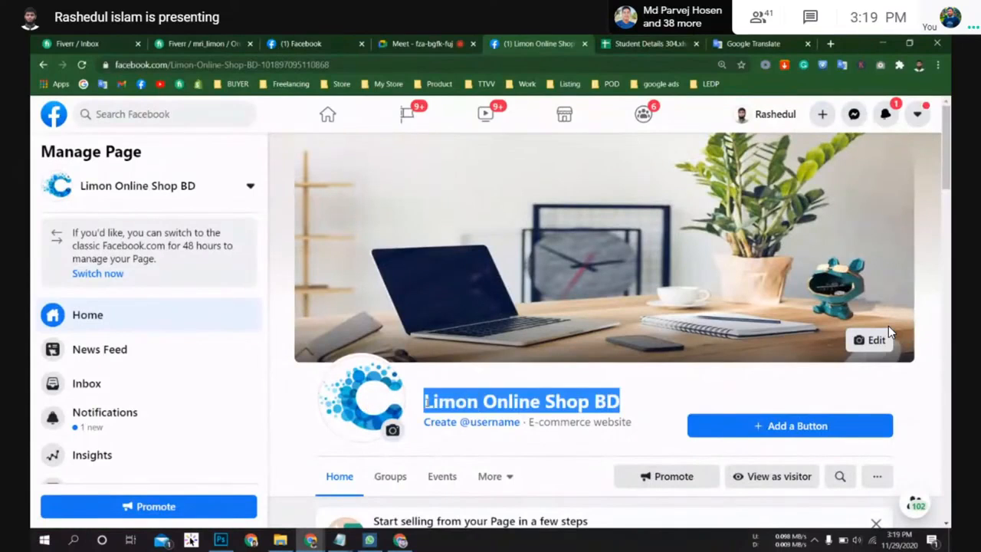
{"action": "left_click", "coordinate": [477, 422]}
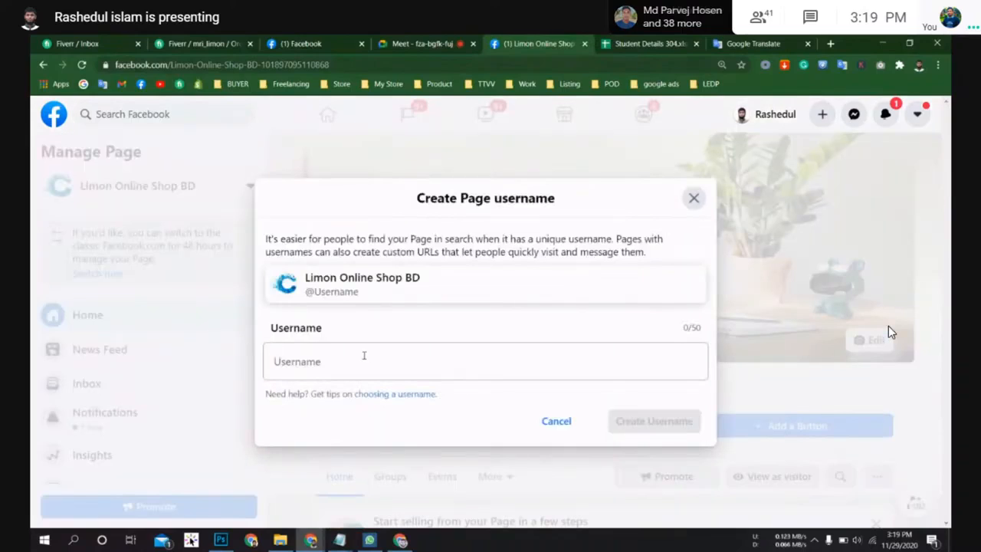
{"action": "left_click", "coordinate": [365, 355]}
{"action": "type", "text": "limon"}
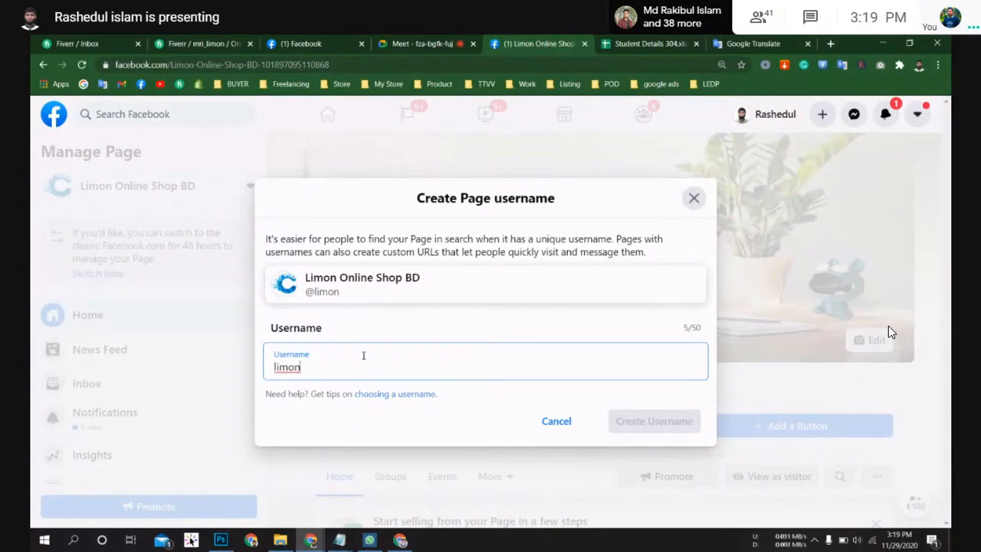
{"action": "type", "text": "online"}
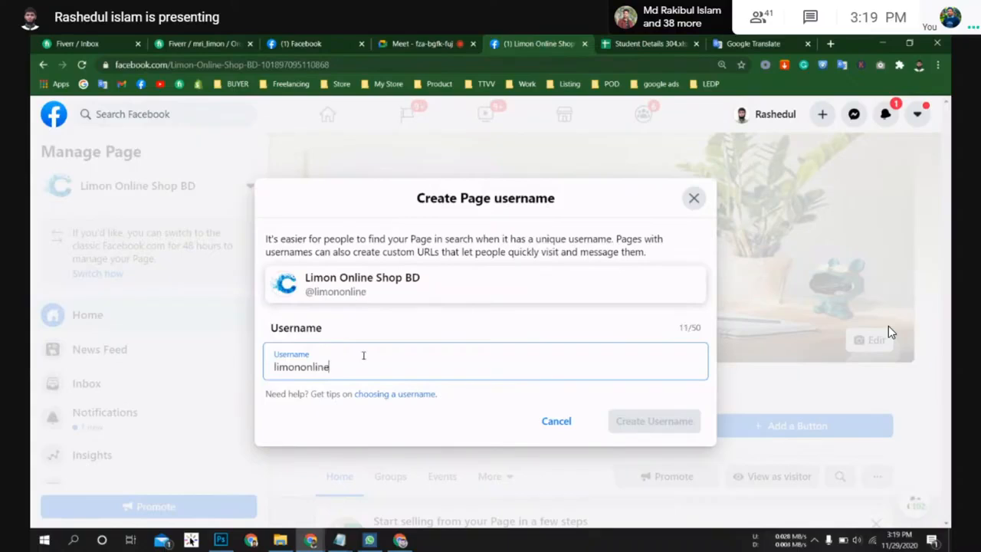
{"action": "type", "text": "shop"}
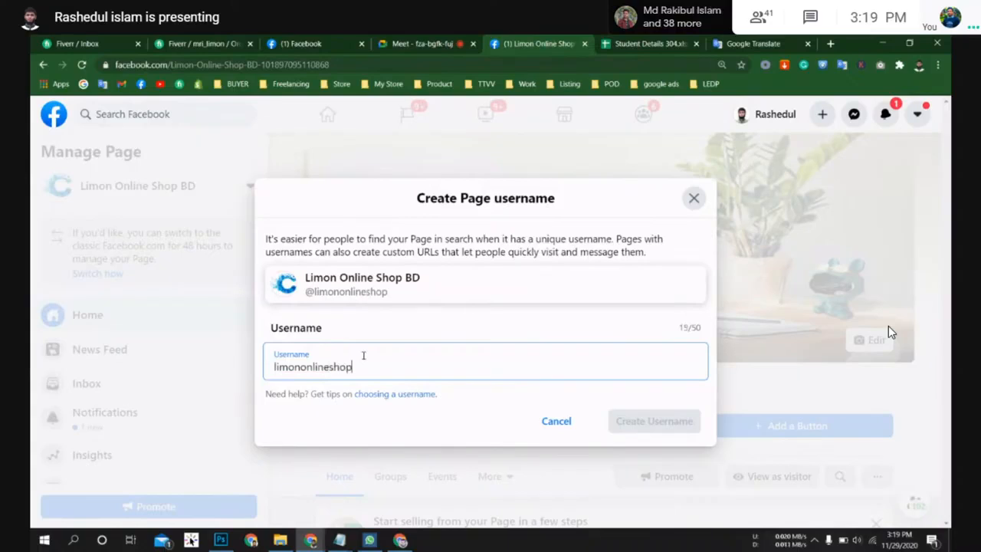
{"action": "type", "text": "bd"}
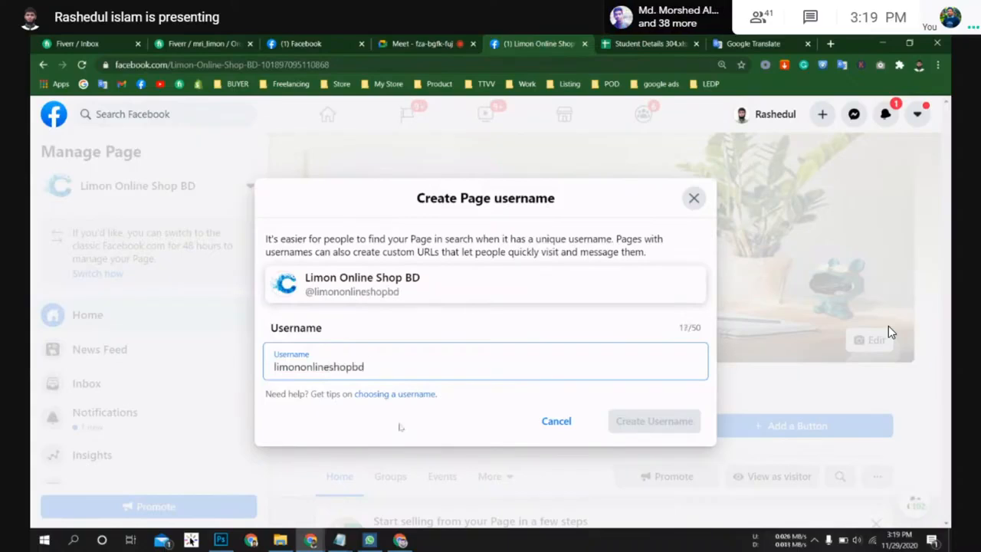
{"action": "left_click", "coordinate": [426, 418]}
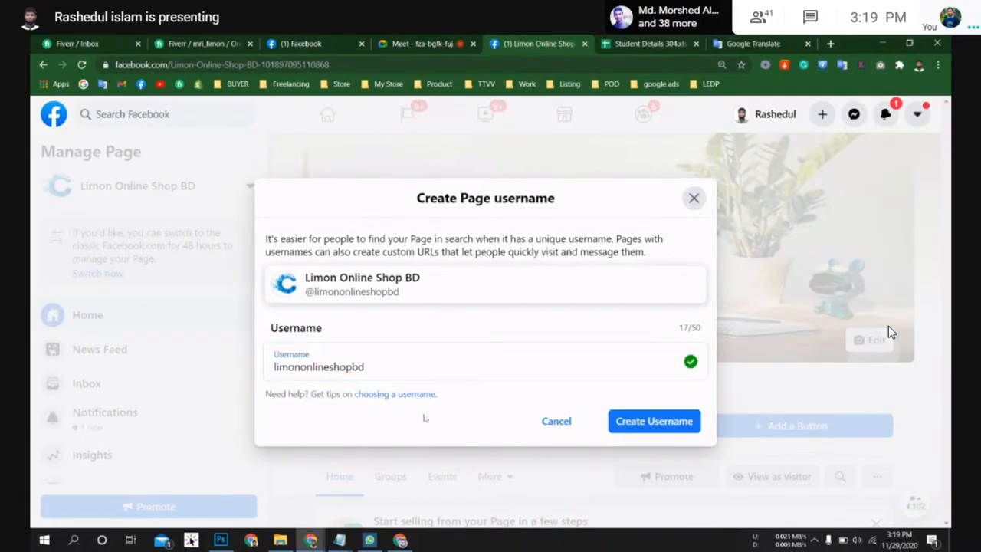
{"action": "left_click", "coordinate": [637, 421]}
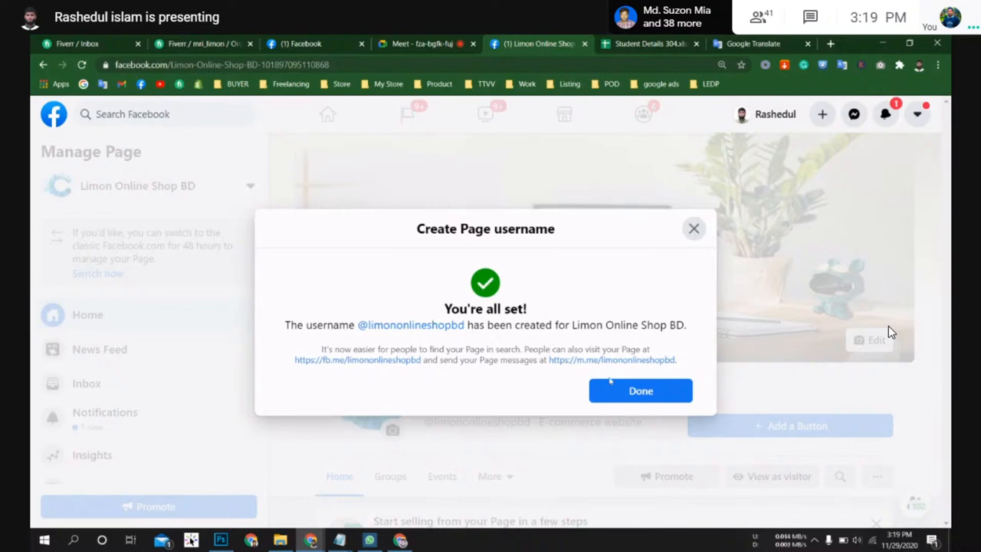
{"action": "left_click", "coordinate": [625, 391]}
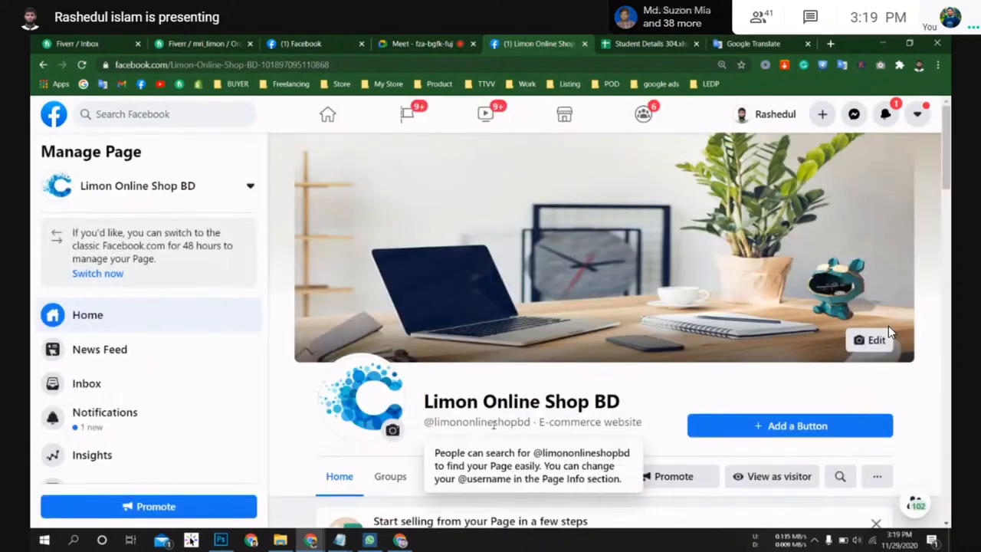
Step: Examine the page's new username and its web address
{"action": "left_click_drag", "start_coordinate": [531, 422], "coordinate": [435, 421]}
{"action": "left_click", "coordinate": [673, 384]}
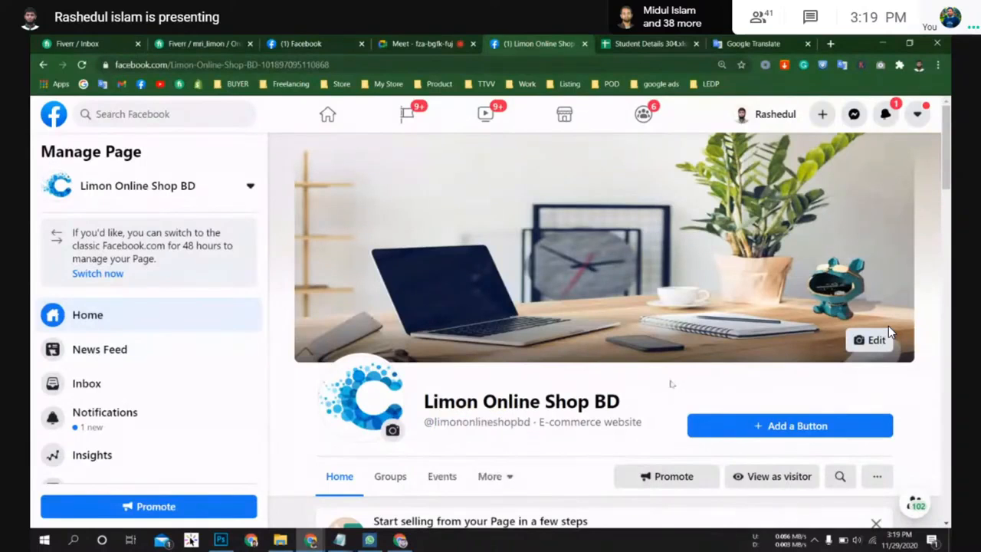
{"action": "scroll", "coordinate": [582, 415], "scroll_direction": "down", "scroll_amount": 2}
{"action": "scroll", "coordinate": [891, 332], "scroll_direction": "up", "scroll_amount": 1}
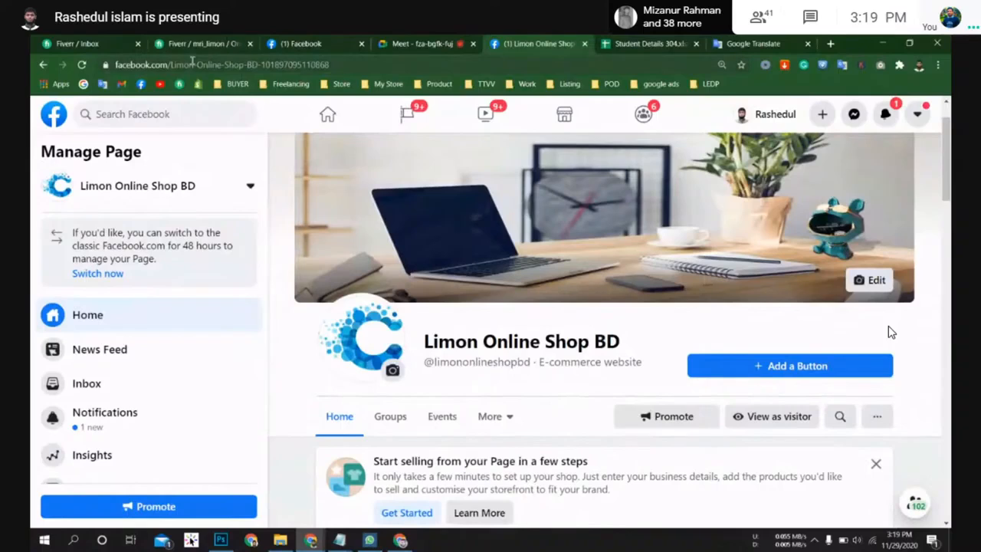
{"action": "left_click_drag", "start_coordinate": [175, 64], "coordinate": [336, 68]}
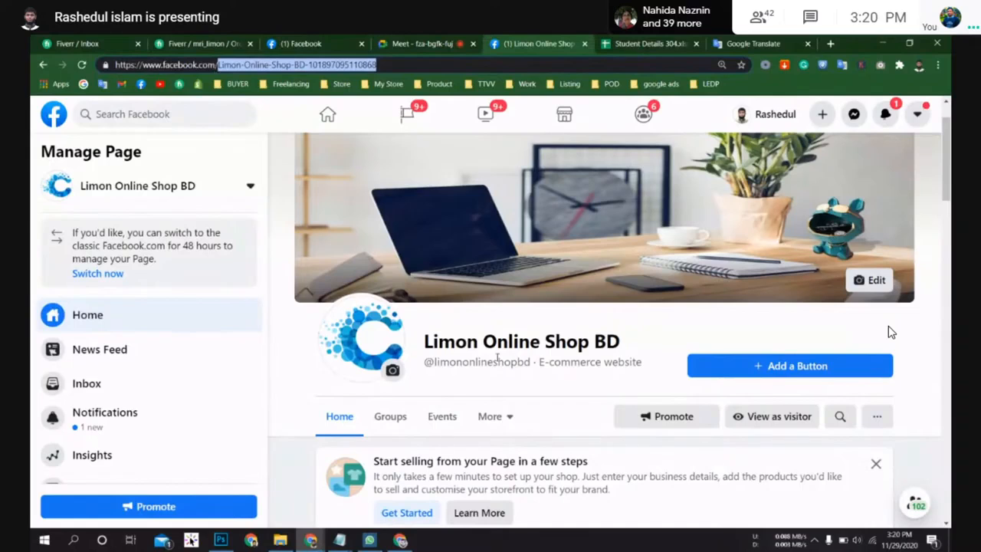
{"action": "mouse_move", "coordinate": [500, 362]}
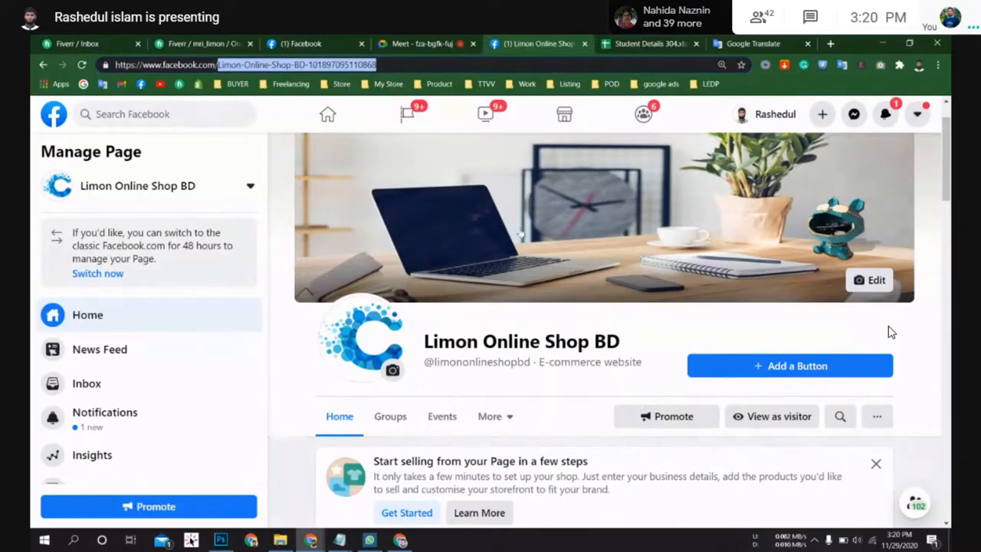
{"action": "scroll", "coordinate": [559, 324], "scroll_direction": "up", "scroll_amount": 1}
{"action": "scroll", "coordinate": [559, 324], "scroll_direction": "down", "scroll_amount": 5}
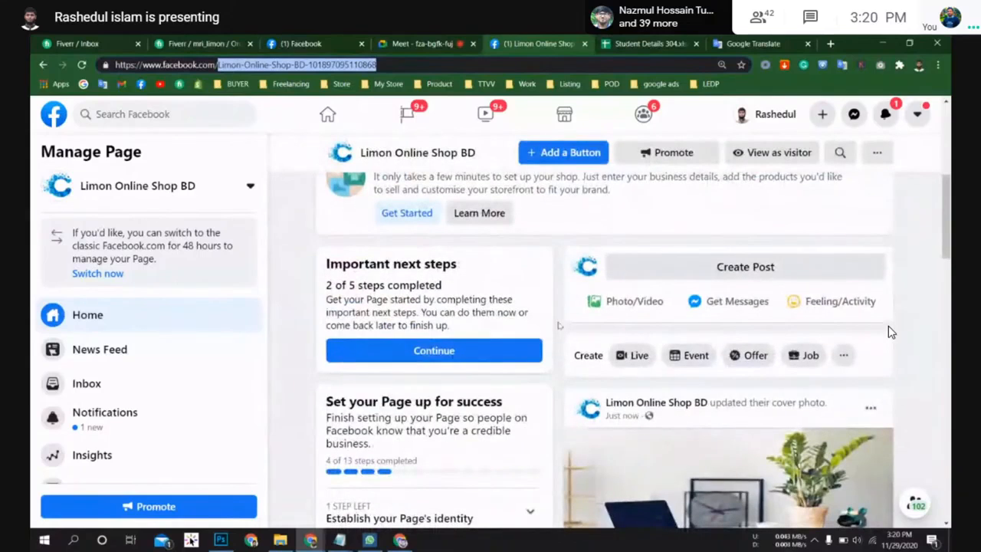
{"action": "scroll", "coordinate": [889, 331], "scroll_direction": "up", "scroll_amount": 5}
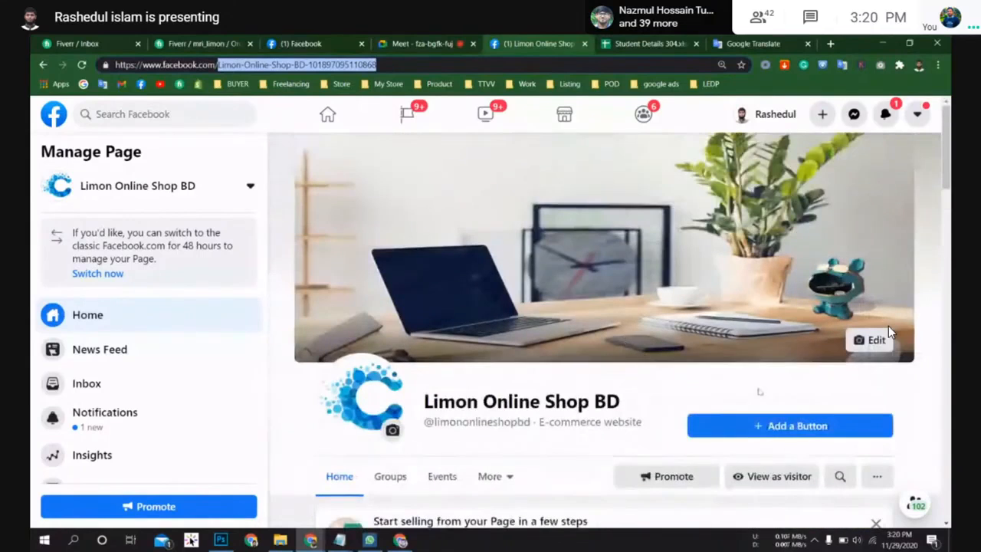
Step: Start adding a Shop Now page button and open the My Store bookmarks to find the shop website
{"action": "left_click", "coordinate": [802, 427]}
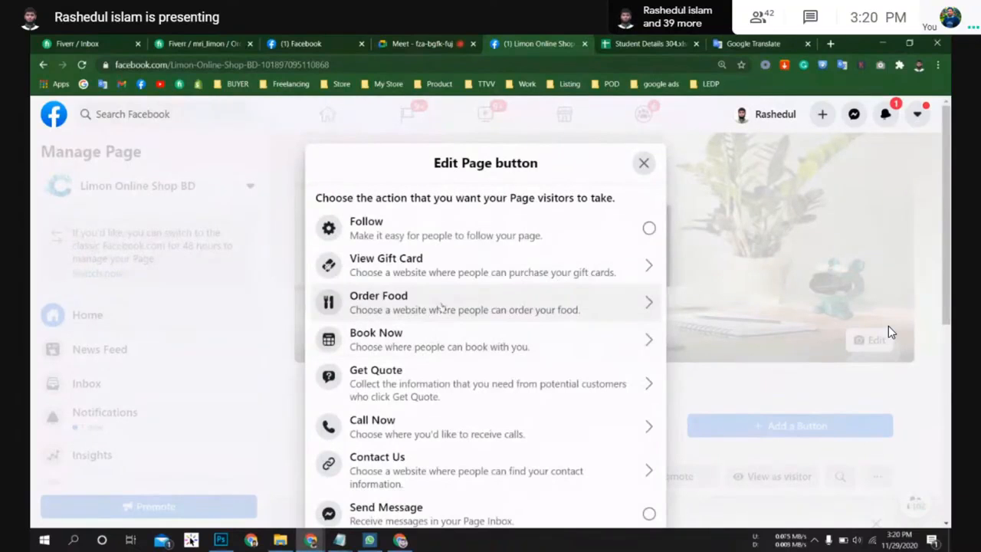
{"action": "scroll", "coordinate": [449, 341], "scroll_direction": "down", "scroll_amount": 3}
{"action": "scroll", "coordinate": [447, 345], "scroll_direction": "down", "scroll_amount": 2}
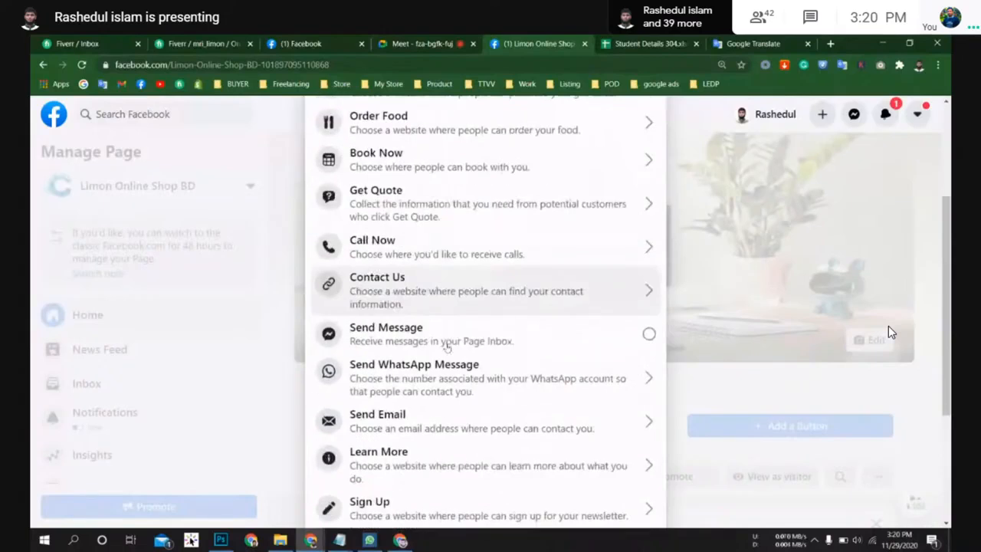
{"action": "scroll", "coordinate": [448, 349], "scroll_direction": "down", "scroll_amount": 3}
{"action": "scroll", "coordinate": [449, 348], "scroll_direction": "down", "scroll_amount": 2}
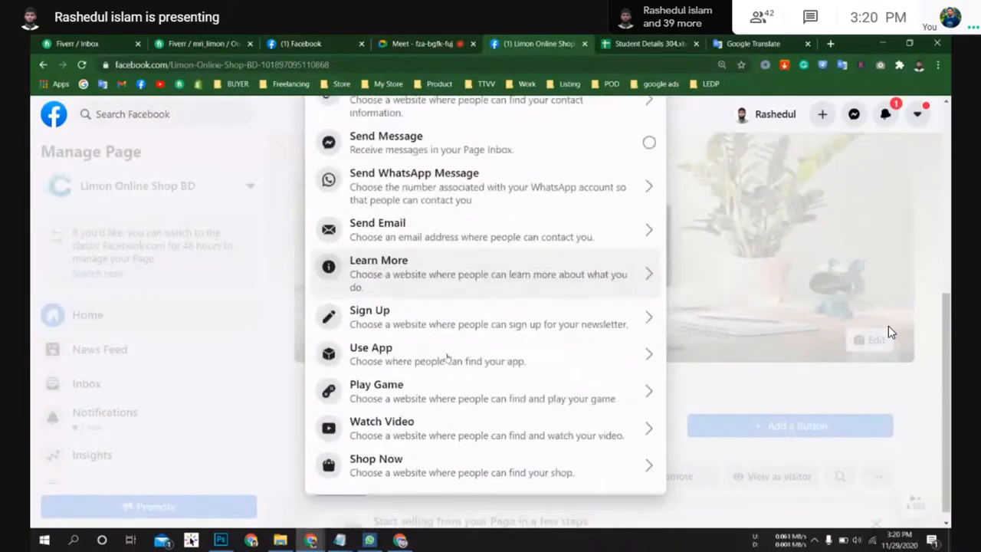
{"action": "left_click", "coordinate": [385, 451]}
{"action": "left_click", "coordinate": [412, 299]}
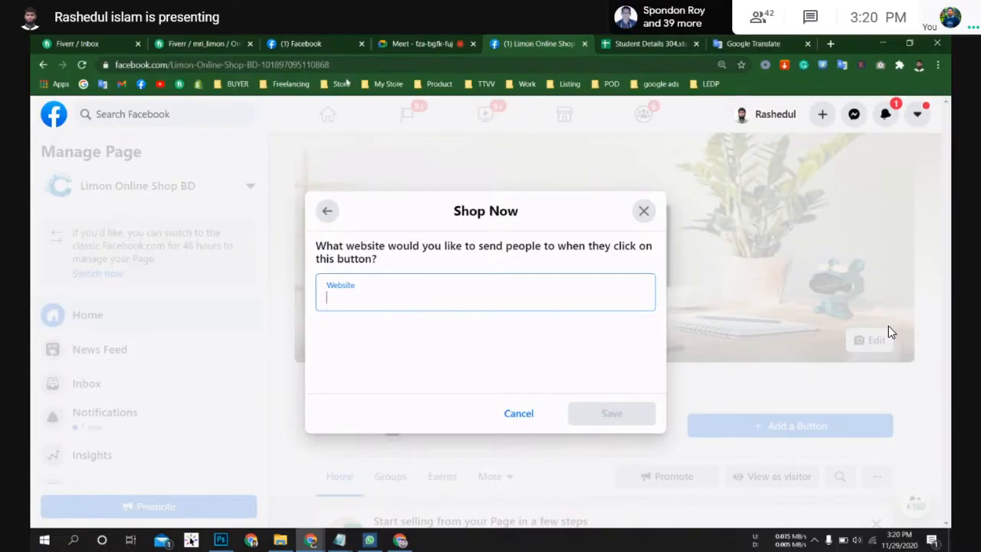
{"action": "left_click", "coordinate": [387, 84]}
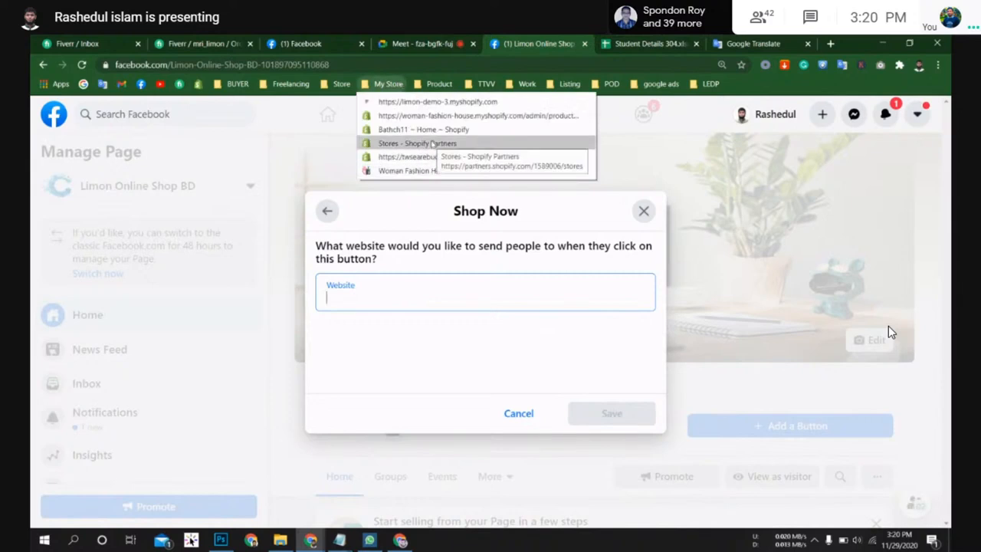
{"action": "mouse_move", "coordinate": [439, 84]}
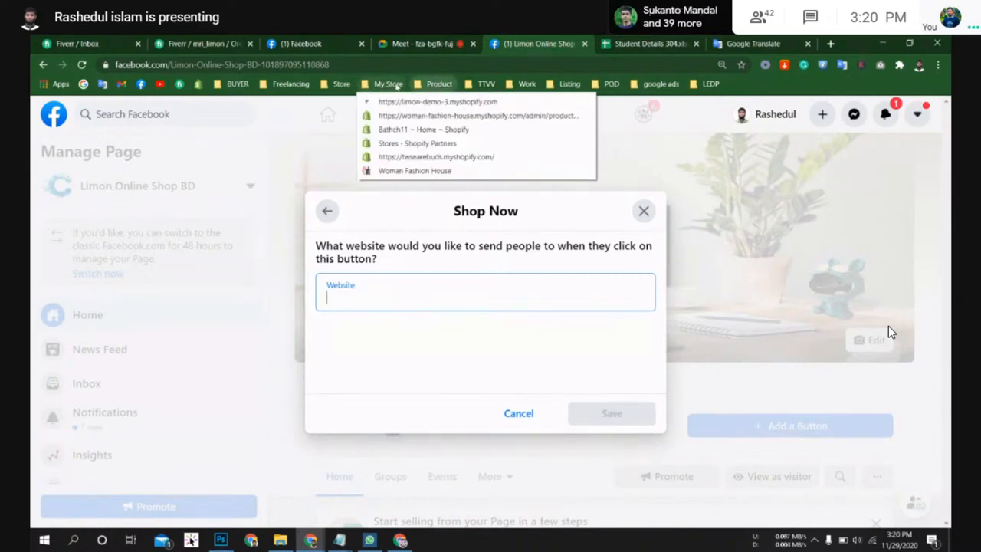
{"action": "mouse_move", "coordinate": [377, 81]}
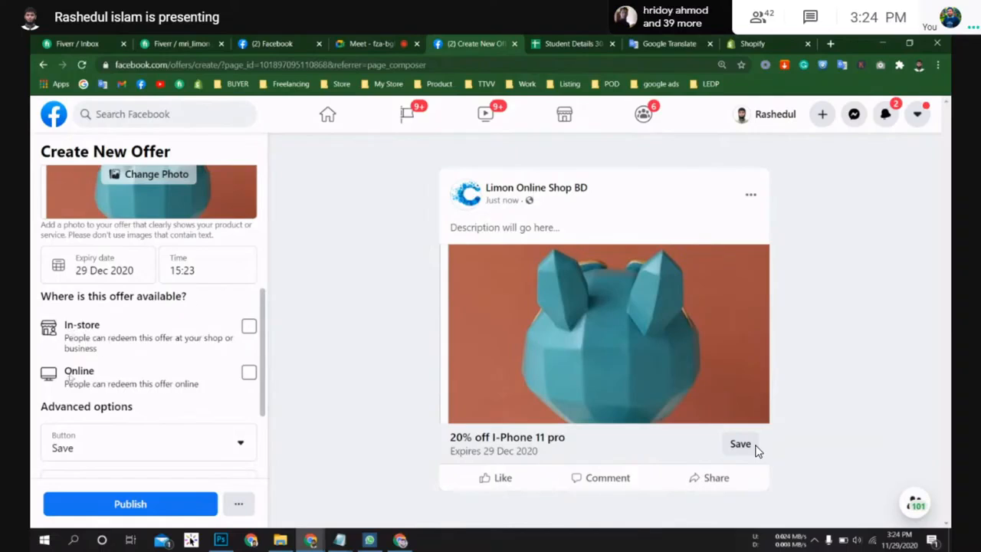
Step: Make the offer available online and set its online offer URL to limononlineshopbd.com
{"action": "left_click", "coordinate": [248, 372]}
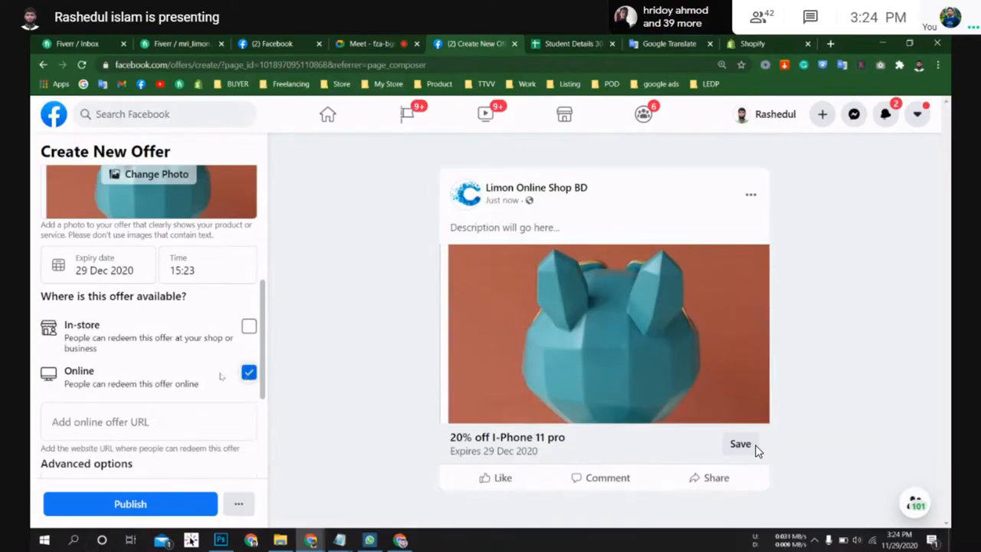
{"action": "scroll", "coordinate": [135, 307], "scroll_direction": "down", "scroll_amount": 2}
{"action": "left_click", "coordinate": [135, 309]}
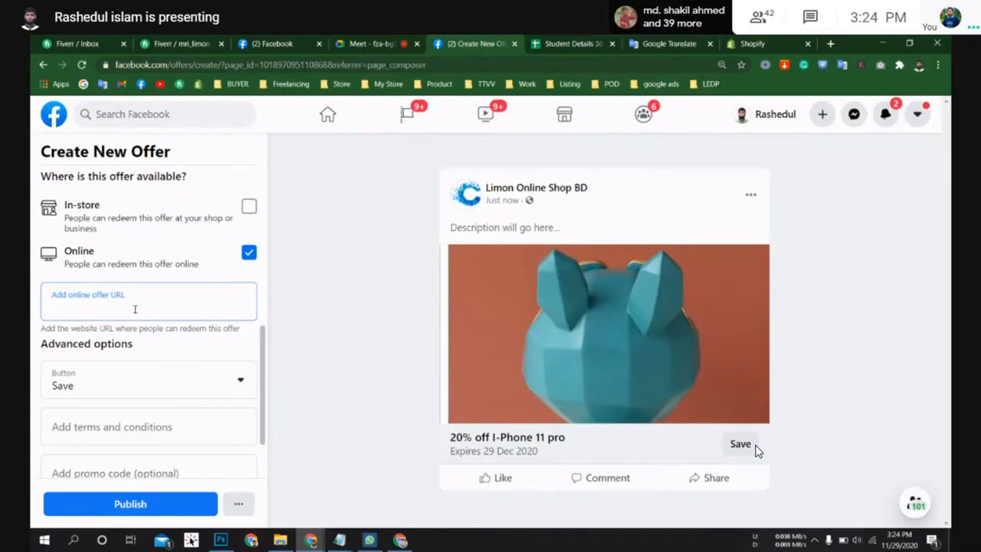
{"action": "type", "text": "limo"}
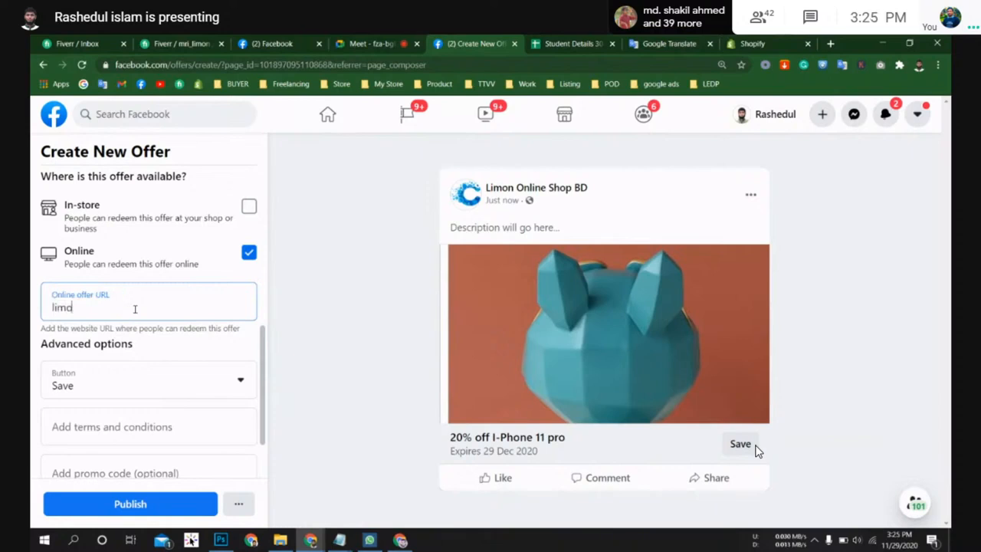
{"action": "type", "text": "non"}
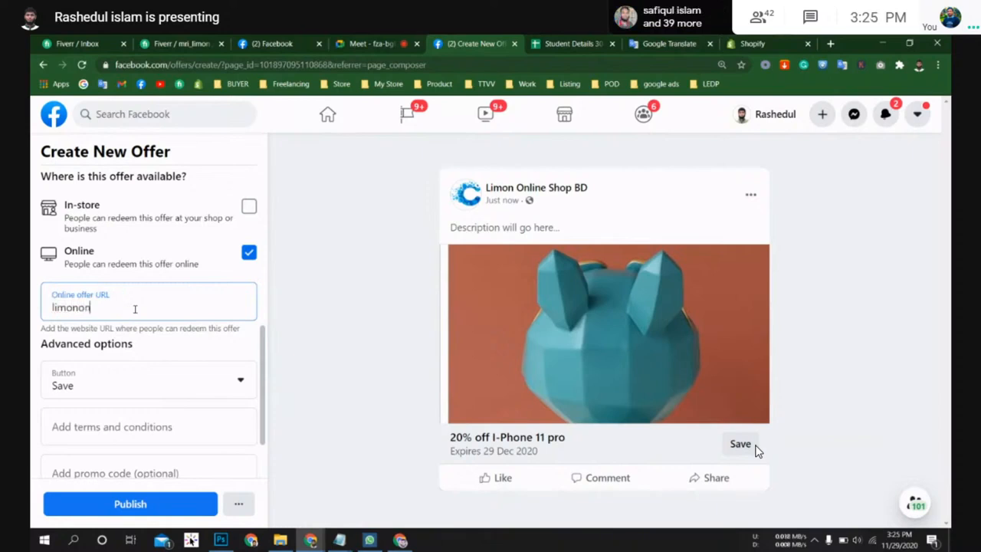
{"action": "type", "text": "lineshopbd.com"}
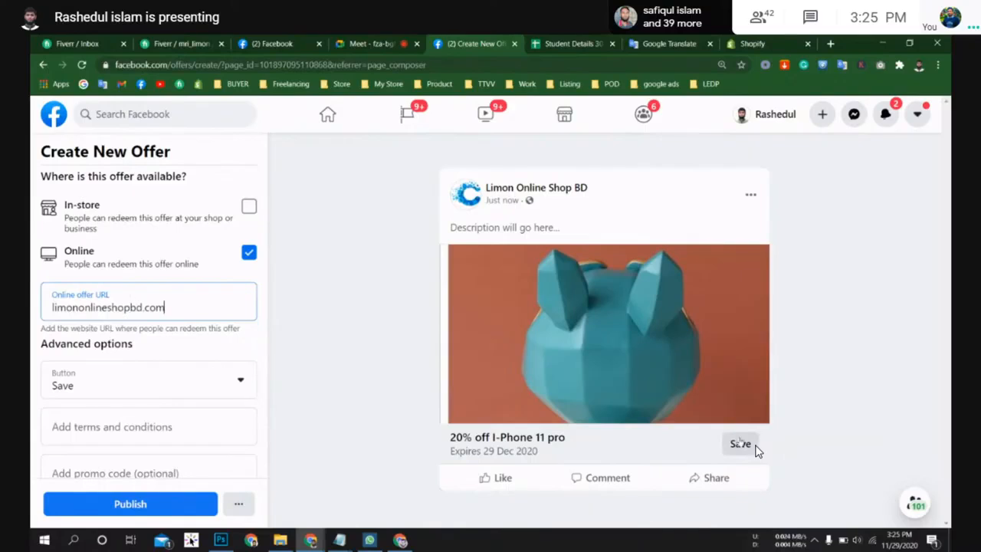
Step: Set the offer's button to Shop Now, leave terms and promo code empty, and publish the offer
{"action": "left_click", "coordinate": [174, 386]}
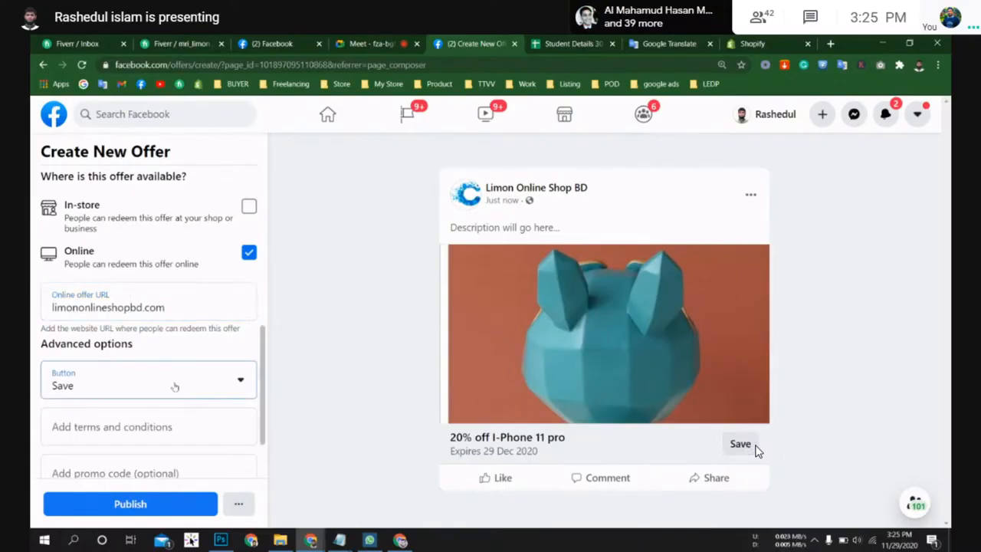
{"action": "left_click", "coordinate": [114, 438]}
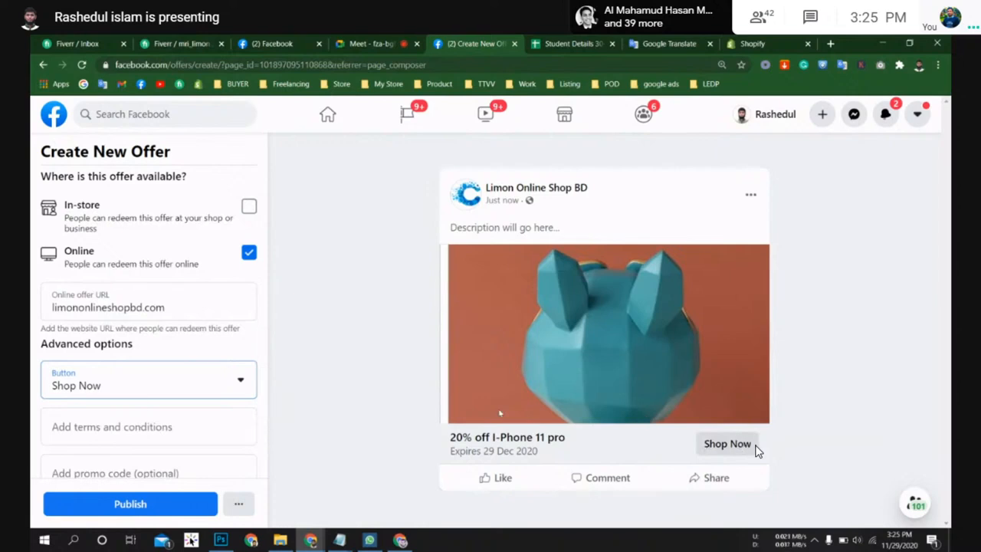
{"action": "scroll", "coordinate": [79, 349], "scroll_direction": "down", "scroll_amount": 2}
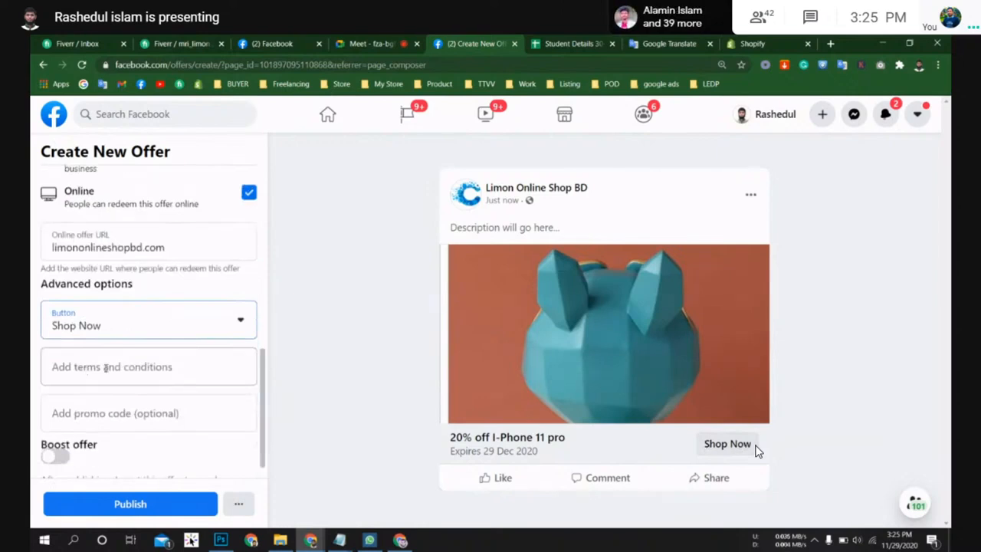
{"action": "left_click", "coordinate": [113, 372]}
{"action": "scroll", "coordinate": [115, 360], "scroll_direction": "down", "scroll_amount": 1}
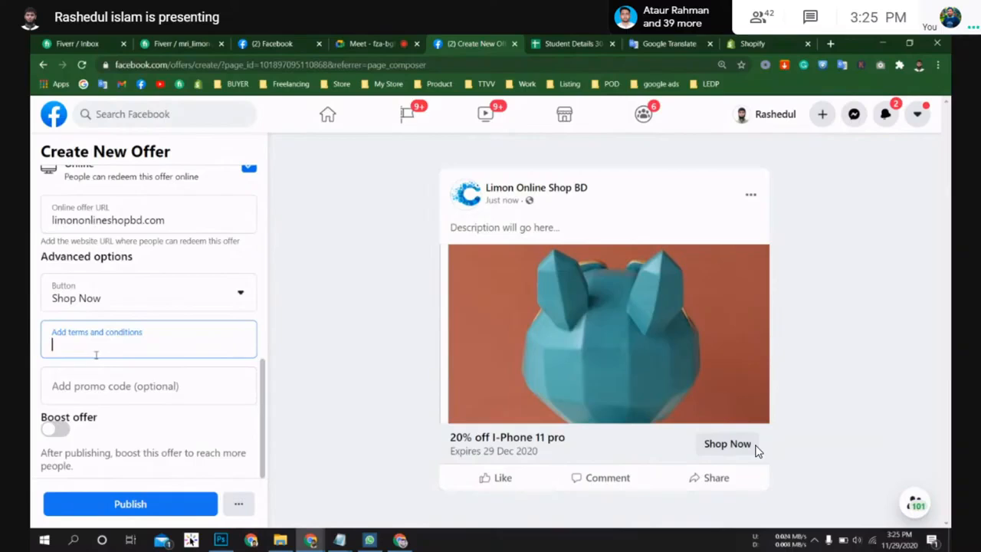
{"action": "left_click", "coordinate": [71, 391]}
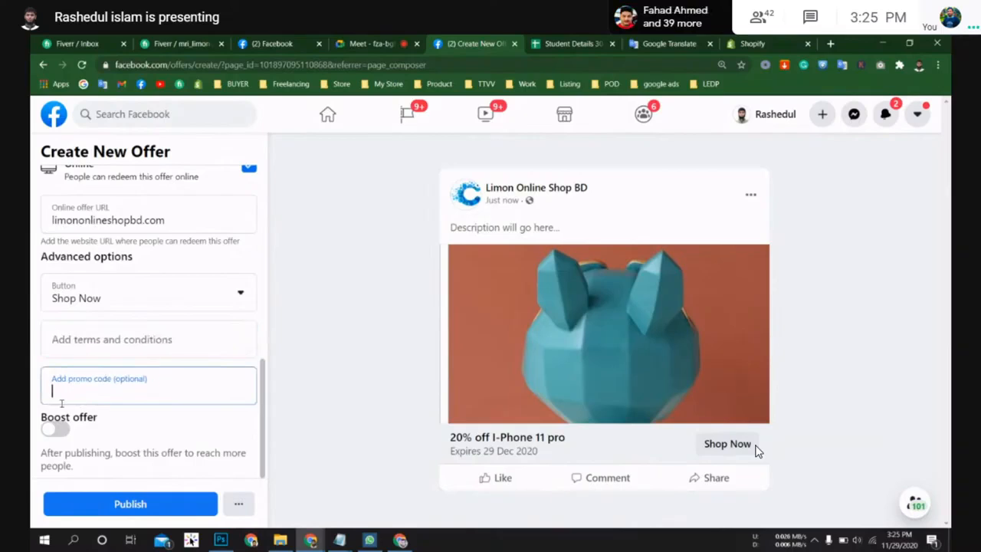
{"action": "left_click", "coordinate": [137, 504]}
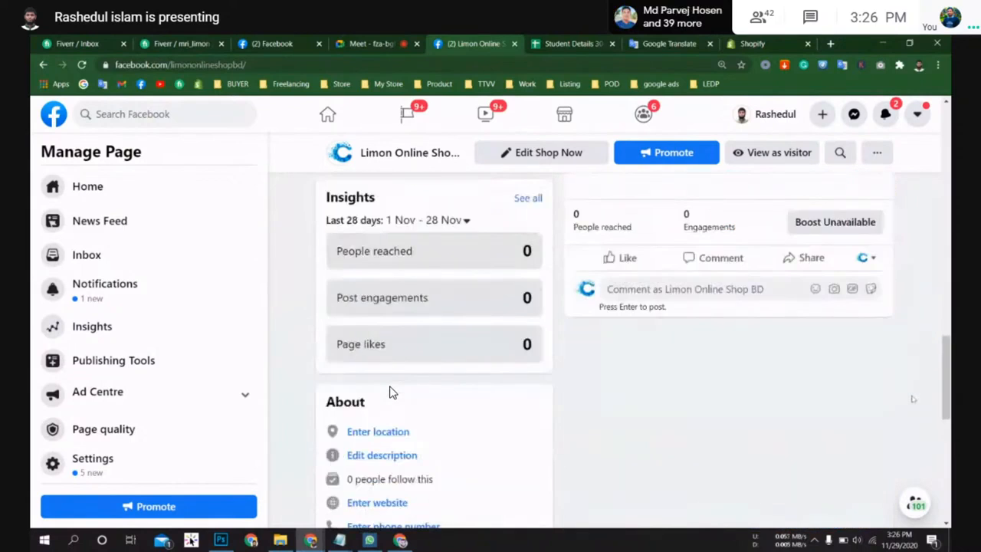
Step: Scroll through the page's home feed to review the setup checklist, insights and recent posts
{"action": "scroll", "coordinate": [390, 393], "scroll_direction": "up", "scroll_amount": 6}
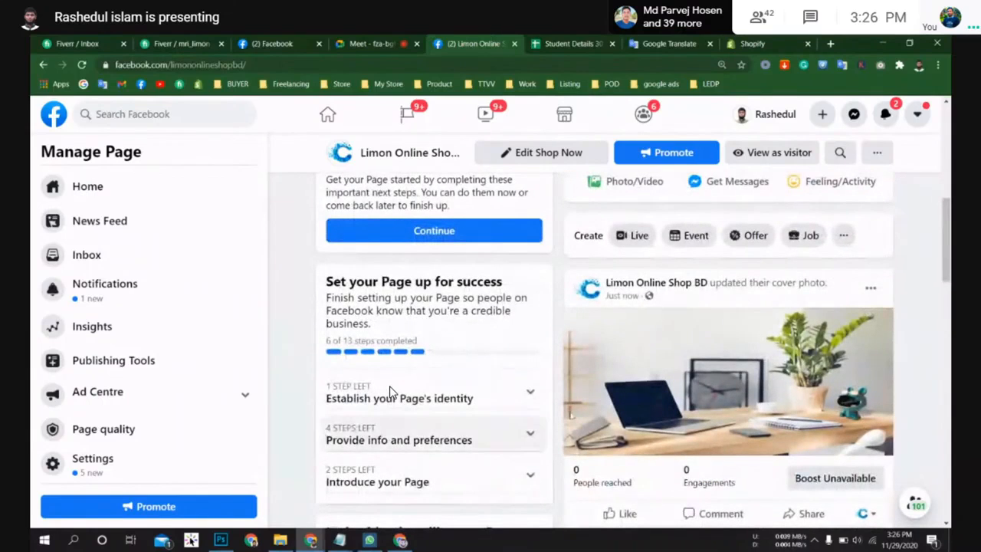
{"action": "scroll", "coordinate": [390, 392], "scroll_direction": "up", "scroll_amount": 2}
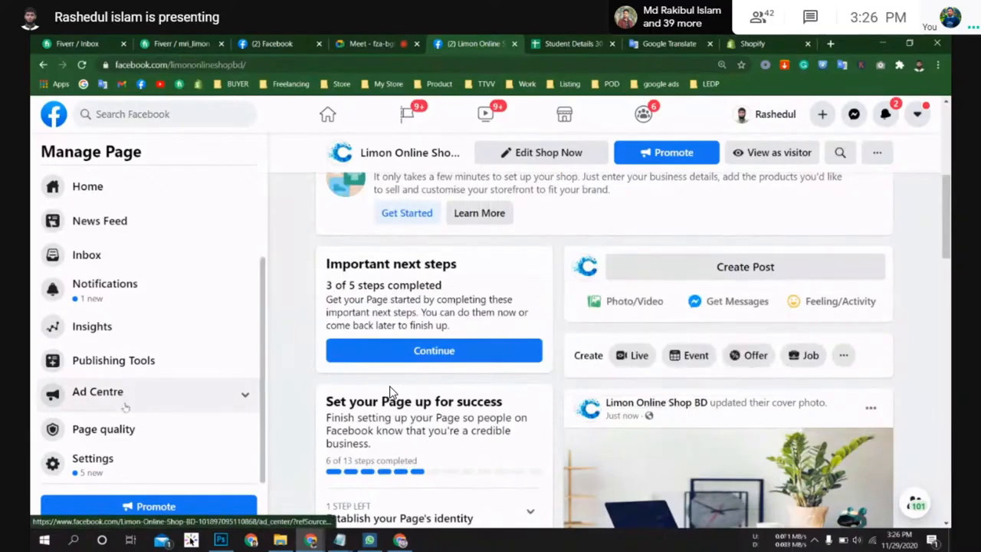
{"action": "scroll", "coordinate": [143, 429], "scroll_direction": "up", "scroll_amount": 3}
{"action": "scroll", "coordinate": [840, 422], "scroll_direction": "up", "scroll_amount": 2}
{"action": "scroll", "coordinate": [840, 422], "scroll_direction": "up", "scroll_amount": 1}
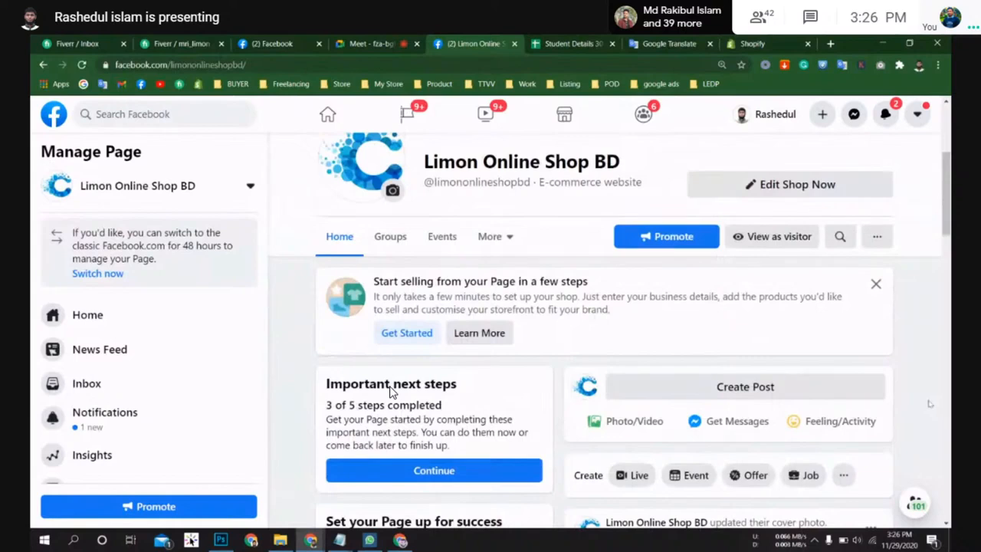
{"action": "scroll", "coordinate": [390, 391], "scroll_direction": "down", "scroll_amount": 4}
{"action": "scroll", "coordinate": [390, 387], "scroll_direction": "up", "scroll_amount": 3}
{"action": "scroll", "coordinate": [390, 388], "scroll_direction": "down", "scroll_amount": 2}
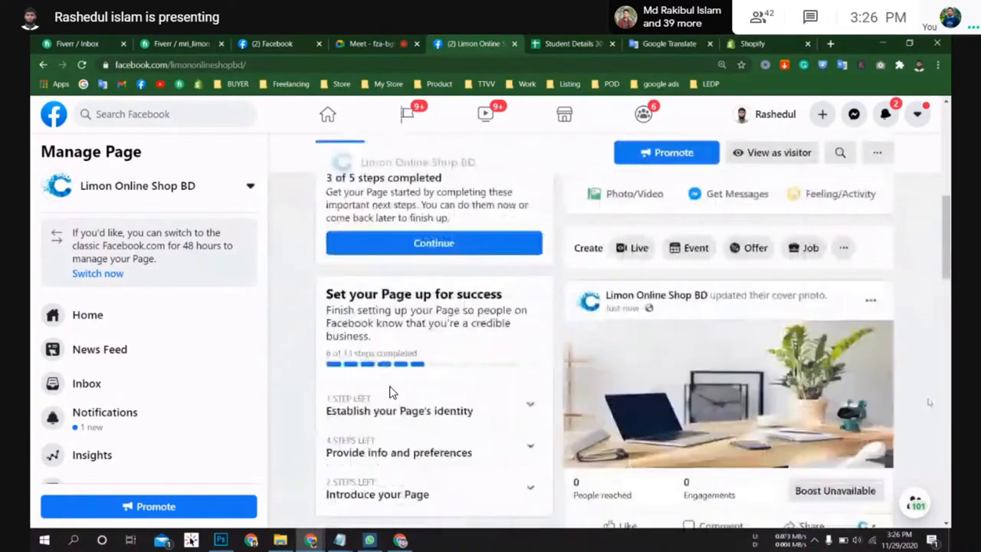
{"action": "scroll", "coordinate": [389, 393], "scroll_direction": "down", "scroll_amount": 6}
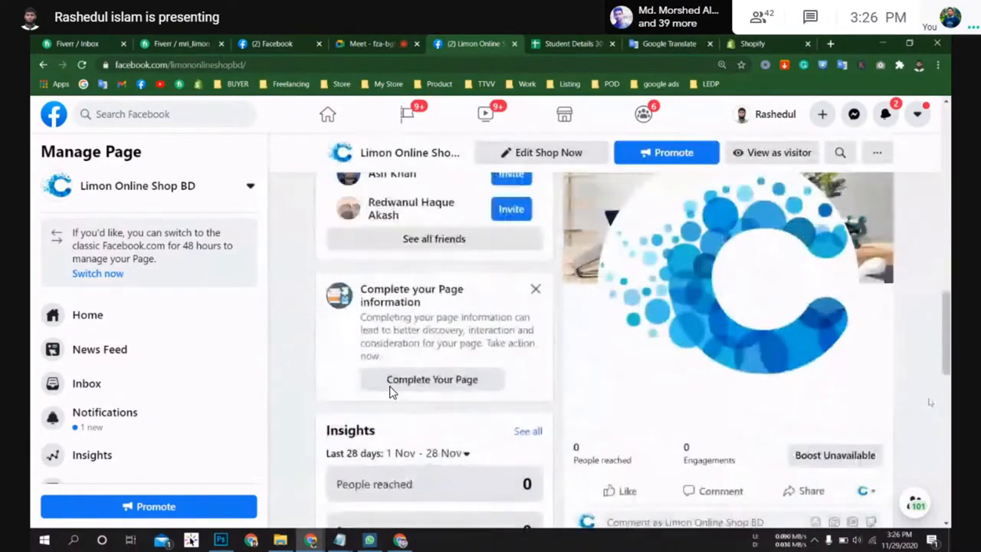
{"action": "scroll", "coordinate": [389, 392], "scroll_direction": "up", "scroll_amount": 1}
{"action": "scroll", "coordinate": [389, 392], "scroll_direction": "down", "scroll_amount": 3}
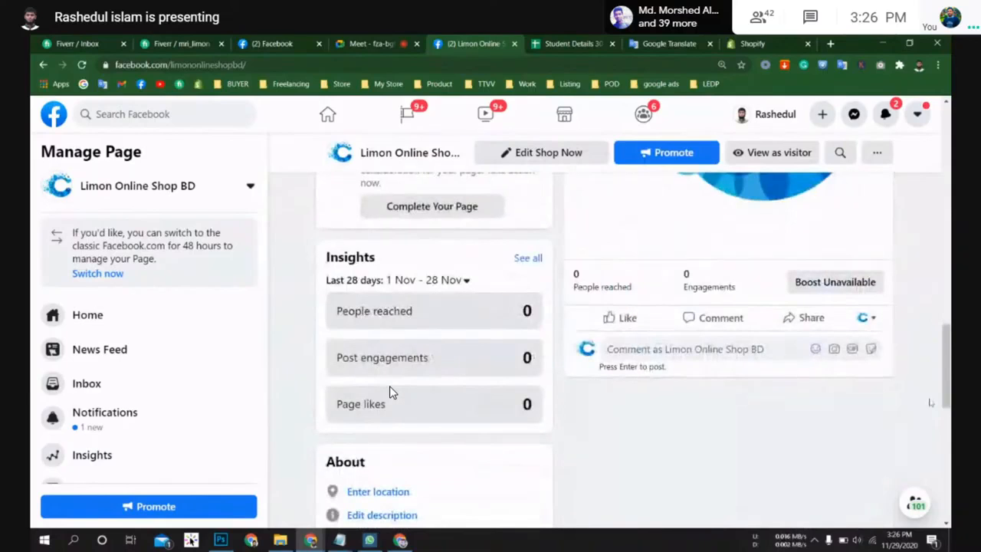
{"action": "scroll", "coordinate": [390, 393], "scroll_direction": "up", "scroll_amount": 10}
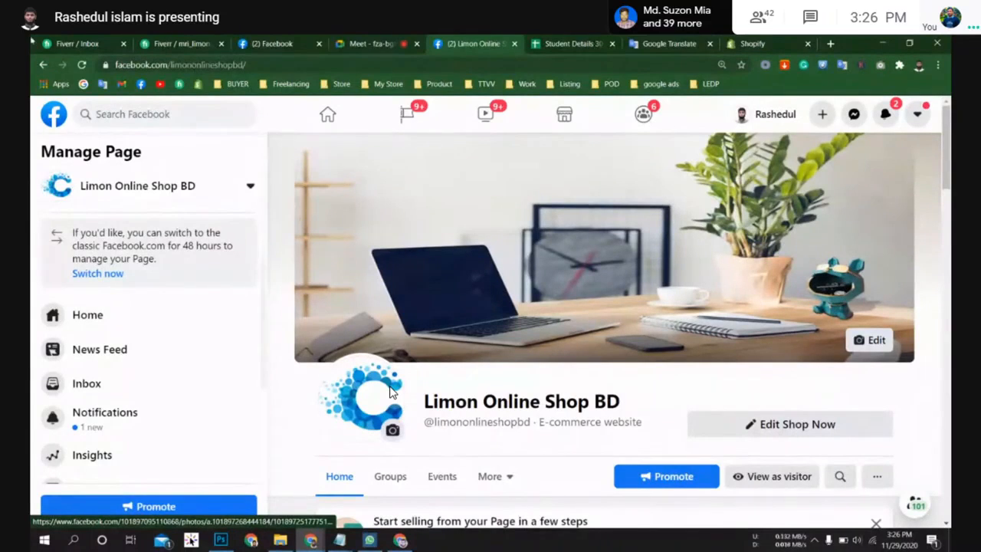
Step: Reload the page, test the posted offer's Shop Now link in a new tab, and close that tab
{"action": "left_click", "coordinate": [83, 64]}
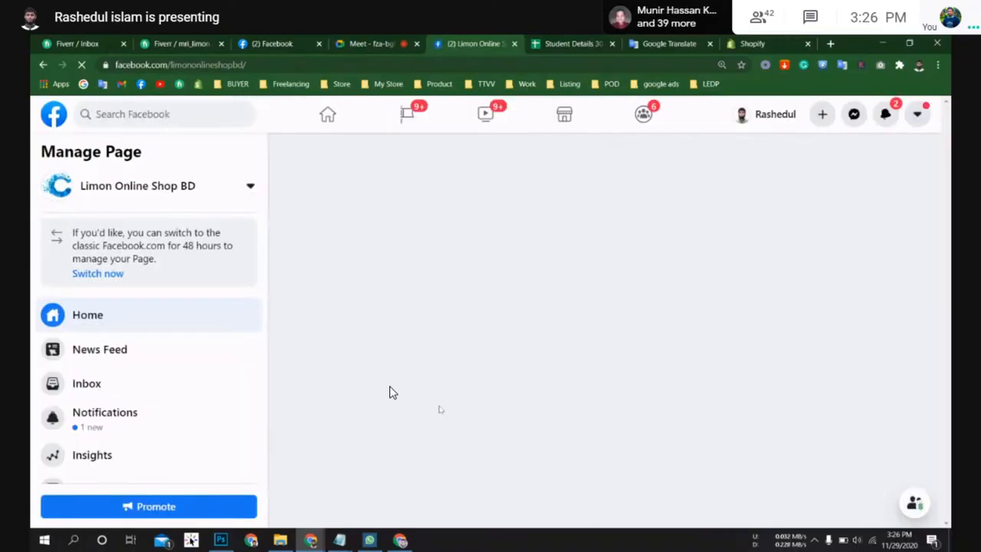
{"action": "scroll", "coordinate": [503, 386], "scroll_direction": "down", "scroll_amount": 1}
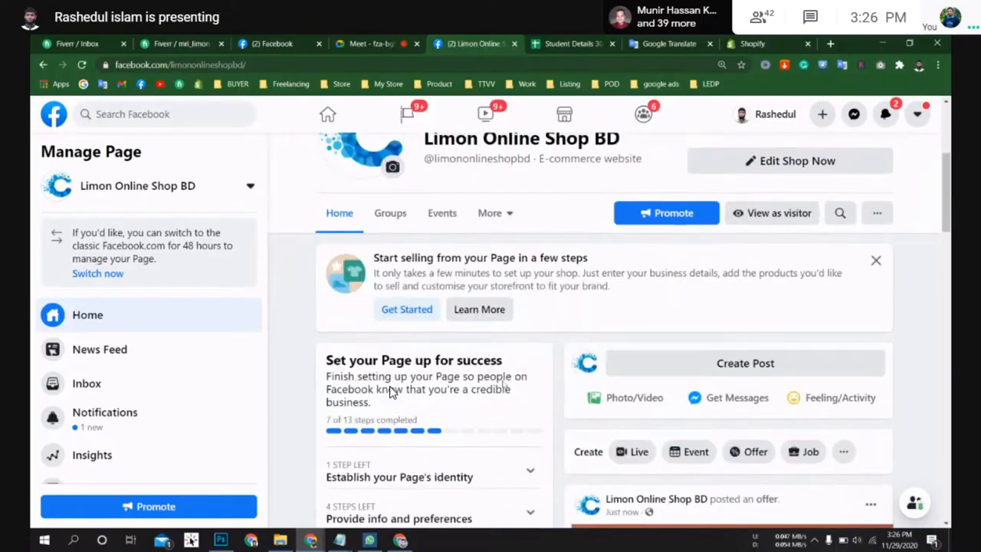
{"action": "scroll", "coordinate": [390, 391], "scroll_direction": "down", "scroll_amount": 3}
{"action": "scroll", "coordinate": [390, 391], "scroll_direction": "down", "scroll_amount": 1}
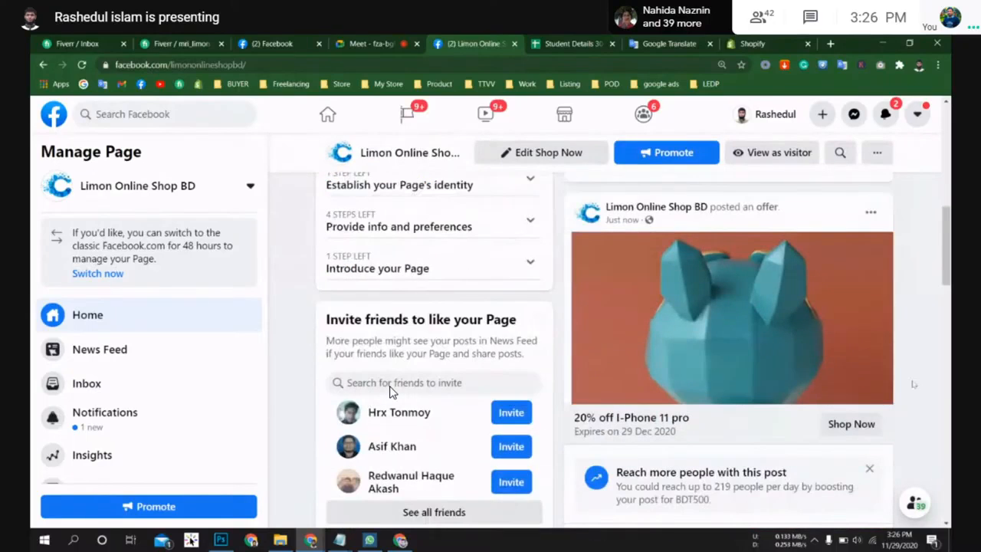
{"action": "scroll", "coordinate": [389, 391], "scroll_direction": "down", "scroll_amount": 2}
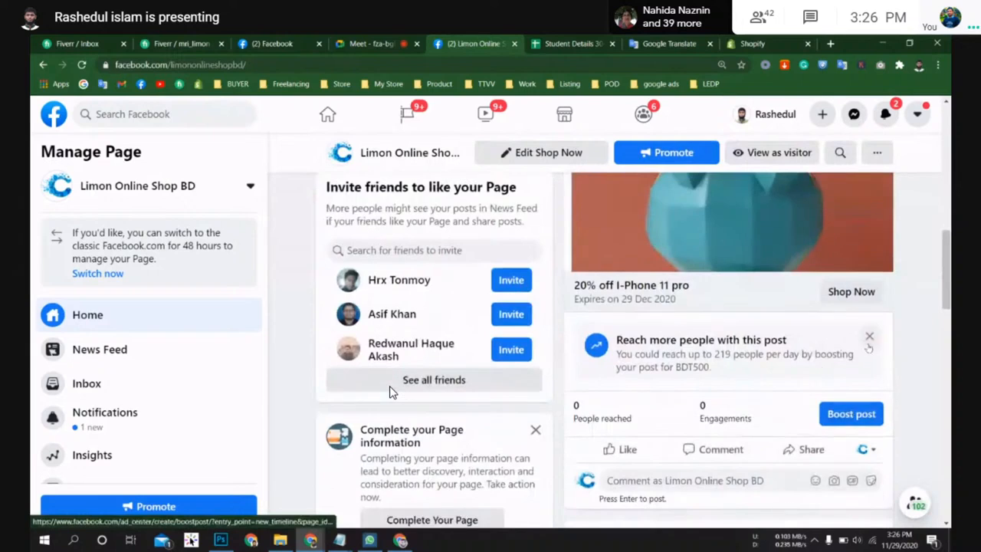
{"action": "scroll", "coordinate": [782, 291], "scroll_direction": "up", "scroll_amount": 2}
{"action": "left_click", "coordinate": [859, 415]}
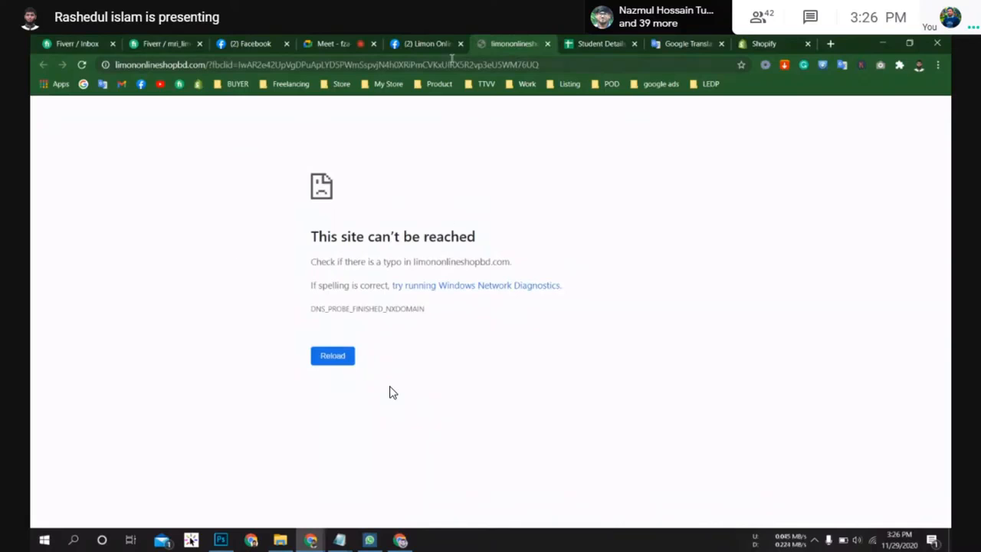
{"action": "left_click", "coordinate": [548, 44]}
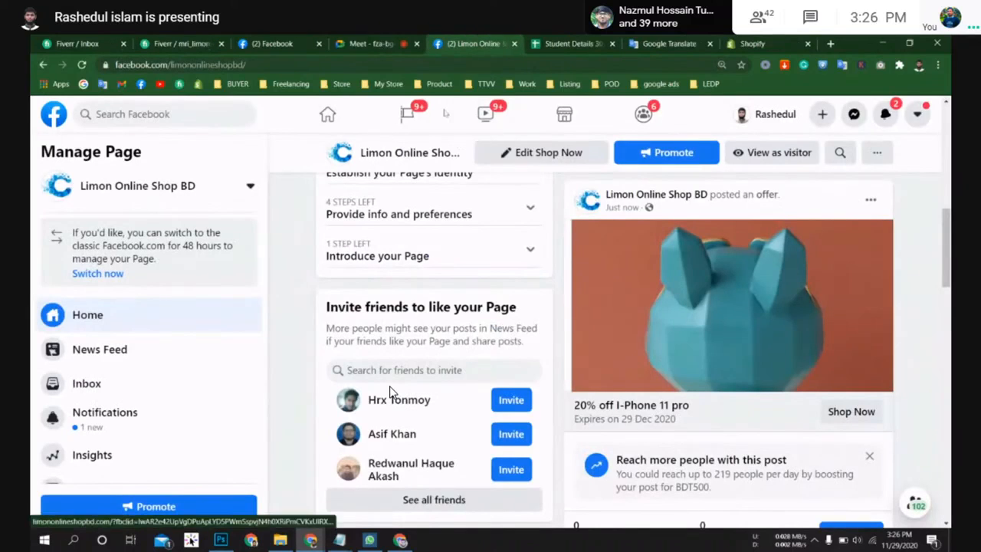
{"action": "scroll", "coordinate": [911, 258], "scroll_direction": "up", "scroll_amount": 2}
{"action": "scroll", "coordinate": [911, 258], "scroll_direction": "down", "scroll_amount": 1}
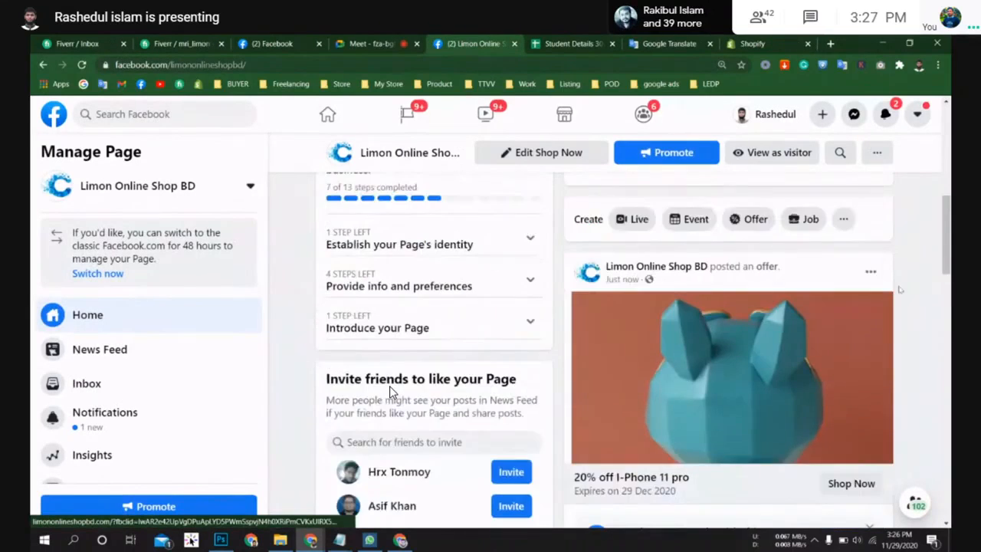
{"action": "scroll", "coordinate": [905, 293], "scroll_direction": "up", "scroll_amount": 3}
{"action": "scroll", "coordinate": [904, 293], "scroll_direction": "up", "scroll_amount": 4}
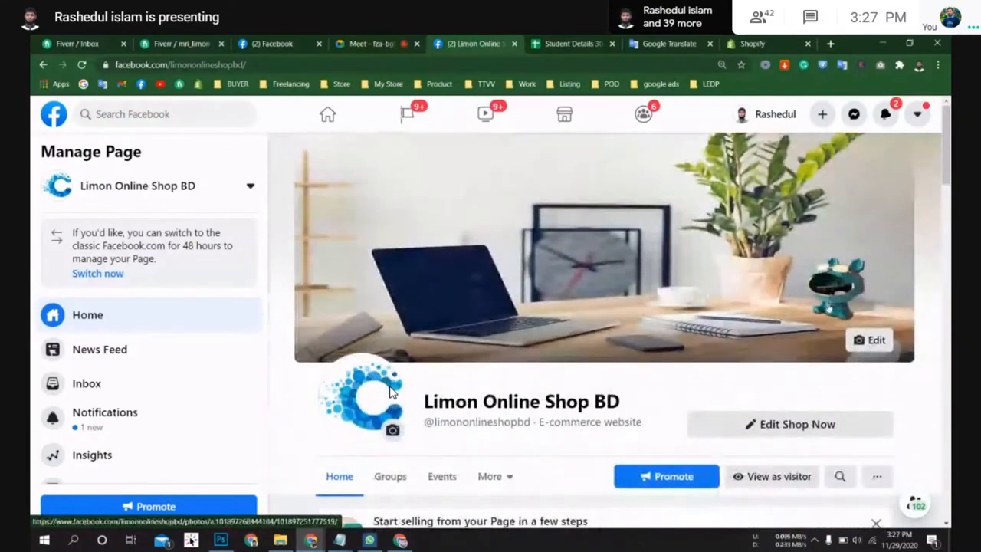
{"action": "scroll", "coordinate": [831, 309], "scroll_direction": "down", "scroll_amount": 2}
{"action": "scroll", "coordinate": [836, 321], "scroll_direction": "down", "scroll_amount": 5}
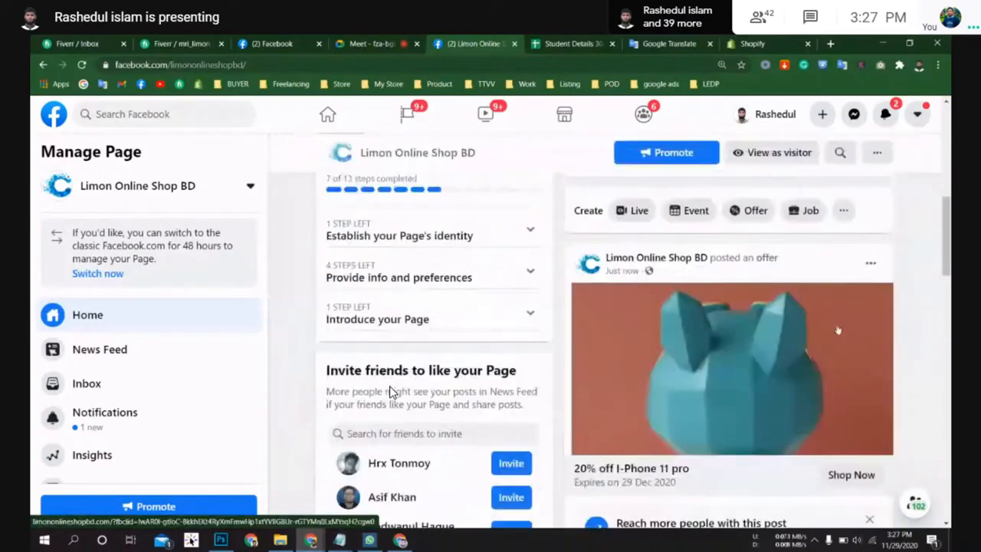
{"action": "scroll", "coordinate": [714, 320], "scroll_direction": "up", "scroll_amount": 6}
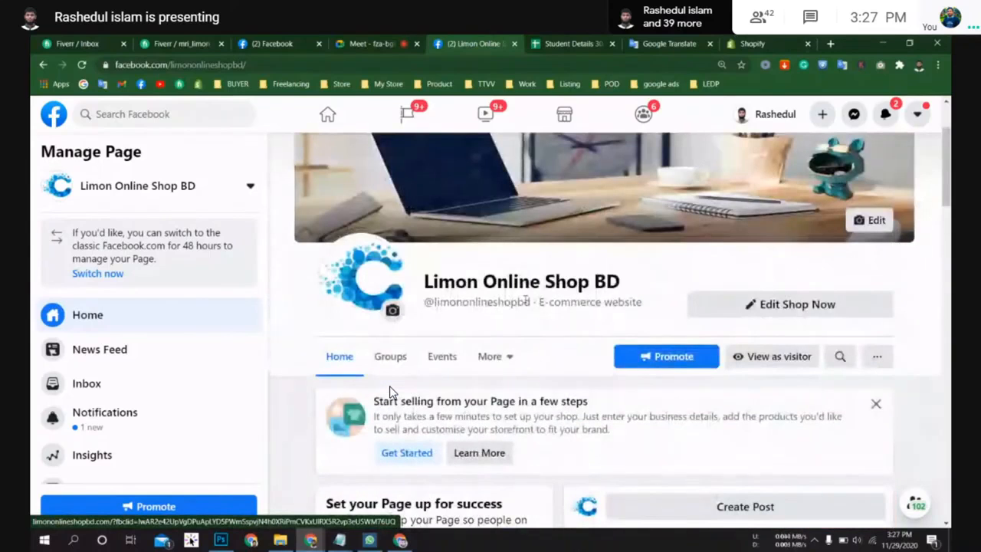
{"action": "left_click_drag", "start_coordinate": [531, 302], "coordinate": [434, 302]}
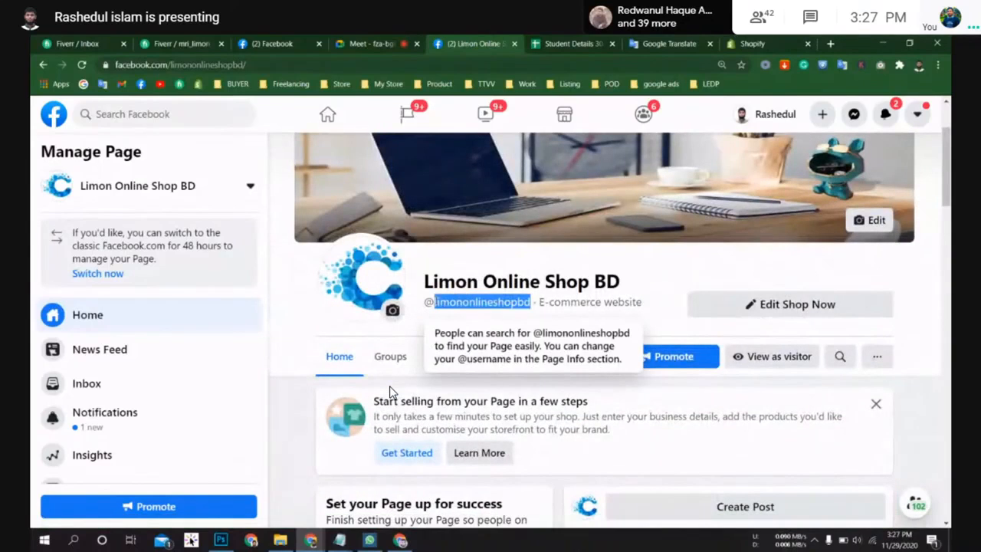
{"action": "left_click", "coordinate": [434, 335]}
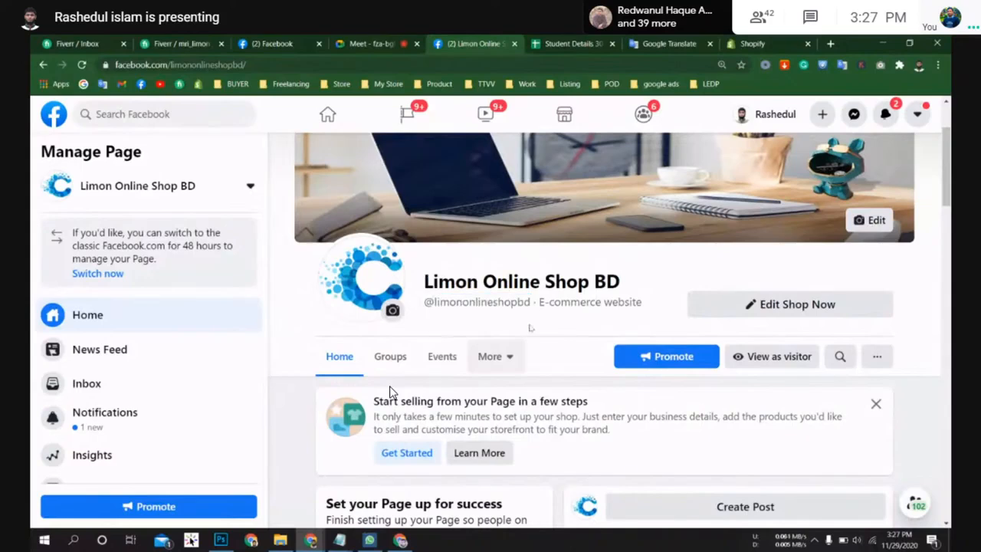
Step: Scroll down the page to review its About, Photos and Offers sections
{"action": "scroll", "coordinate": [529, 328], "scroll_direction": "up", "scroll_amount": 2}
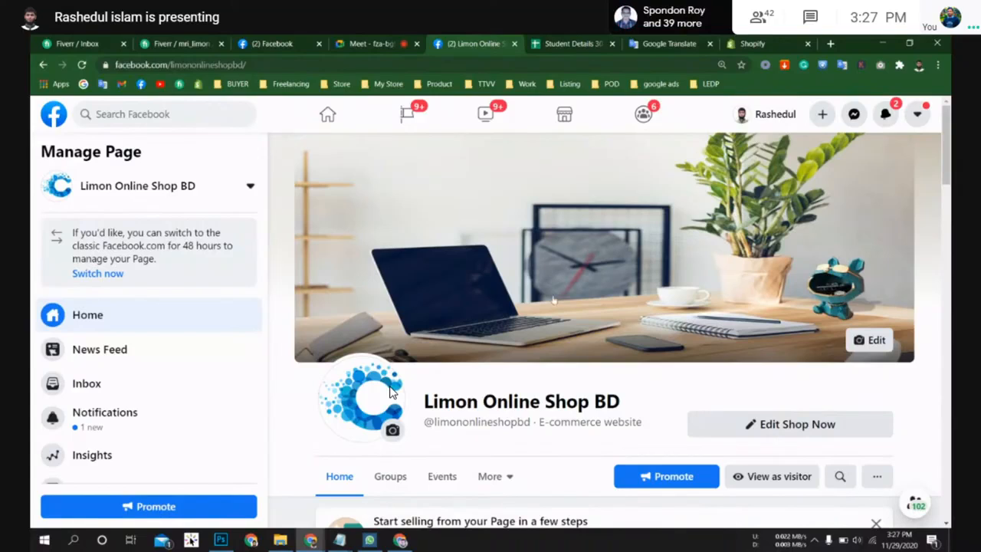
{"action": "scroll", "coordinate": [560, 303], "scroll_direction": "down", "scroll_amount": 3}
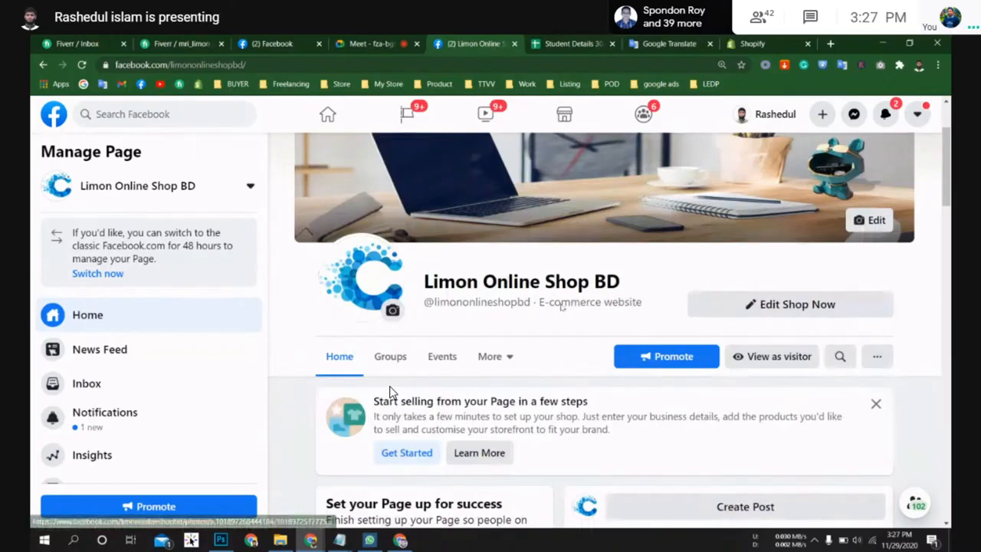
{"action": "scroll", "coordinate": [390, 391], "scroll_direction": "down", "scroll_amount": 3}
{"action": "scroll", "coordinate": [390, 392], "scroll_direction": "down", "scroll_amount": 5}
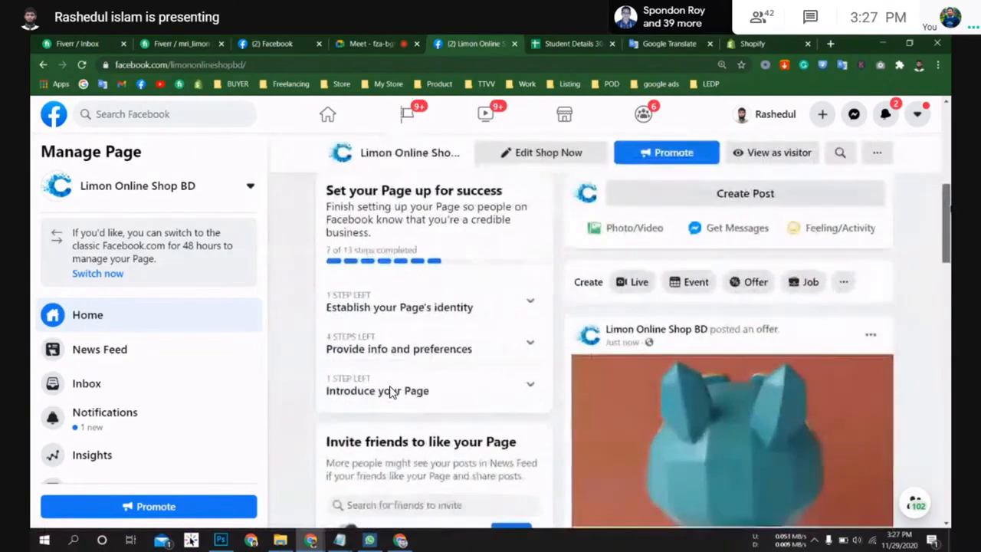
{"action": "scroll", "coordinate": [390, 392], "scroll_direction": "down", "scroll_amount": 10}
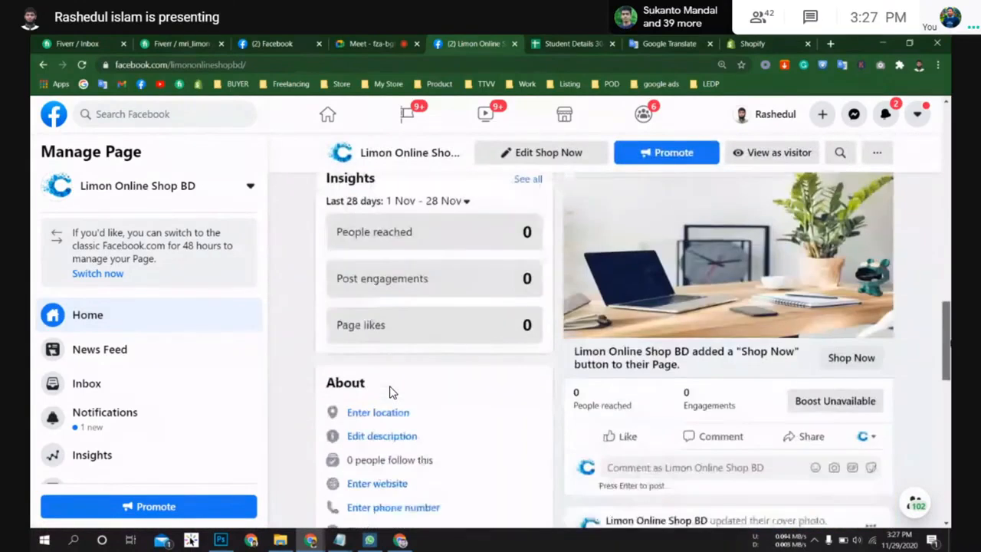
{"action": "scroll", "coordinate": [389, 392], "scroll_direction": "down", "scroll_amount": 10}
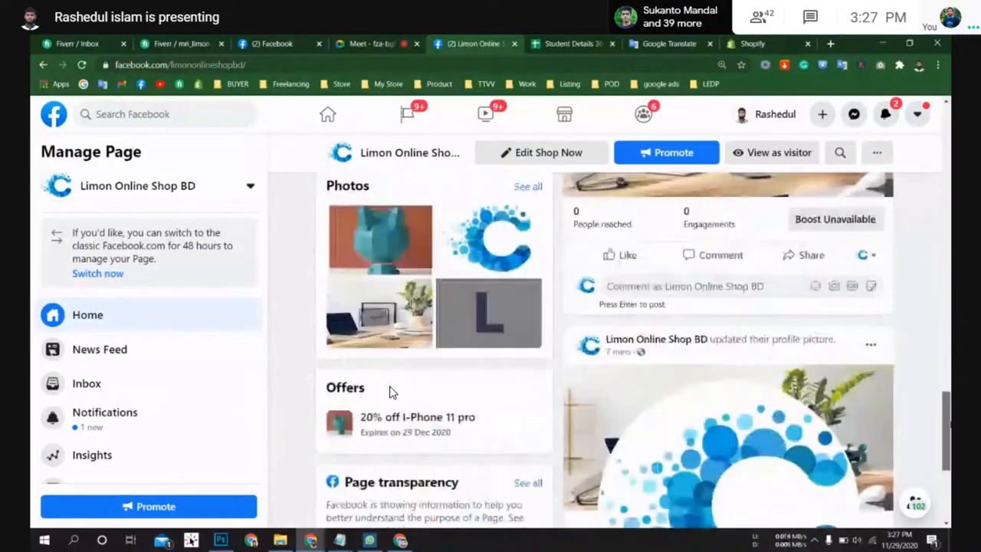
Step: Dismiss the 'Start selling from your Page' banner on the page's home feed
{"action": "scroll", "coordinate": [390, 391], "scroll_direction": "down", "scroll_amount": 3}
{"action": "scroll", "coordinate": [390, 391], "scroll_direction": "up", "scroll_amount": 20}
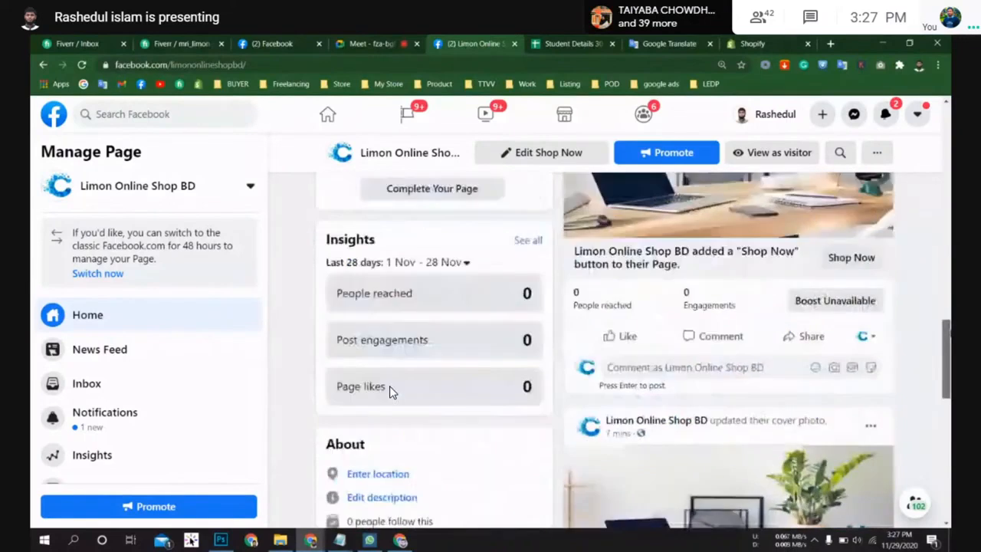
{"action": "scroll", "coordinate": [390, 392], "scroll_direction": "up", "scroll_amount": 3}
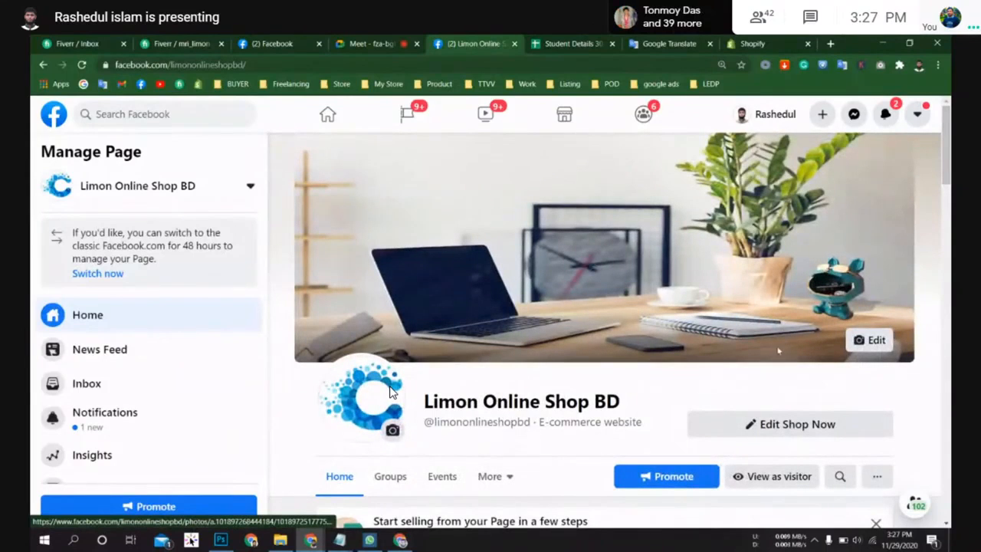
{"action": "scroll", "coordinate": [389, 392], "scroll_direction": "down", "scroll_amount": 3}
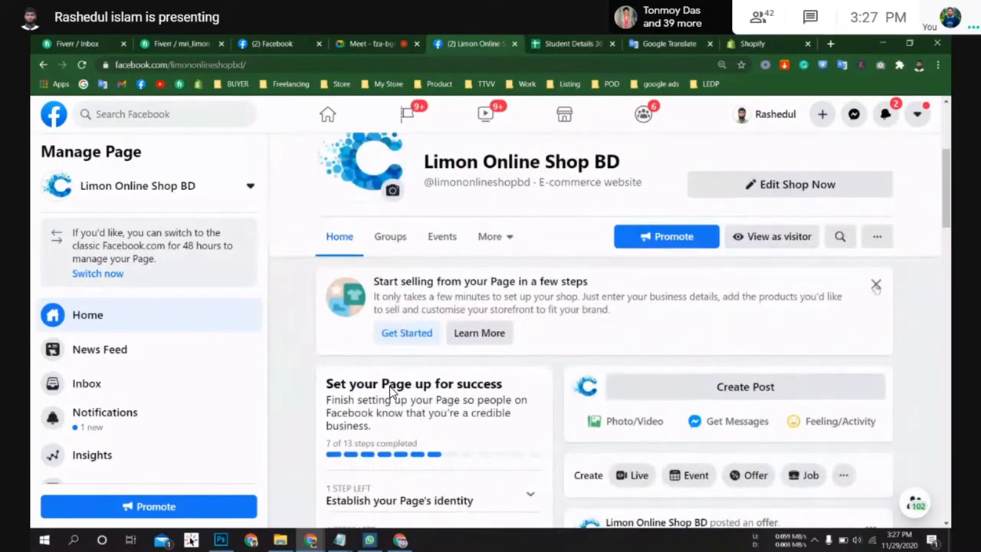
{"action": "left_click", "coordinate": [876, 285]}
Step: Close the 'Complete your Page information' card in the page's home feed
{"action": "scroll", "coordinate": [915, 324], "scroll_direction": "up", "scroll_amount": 1}
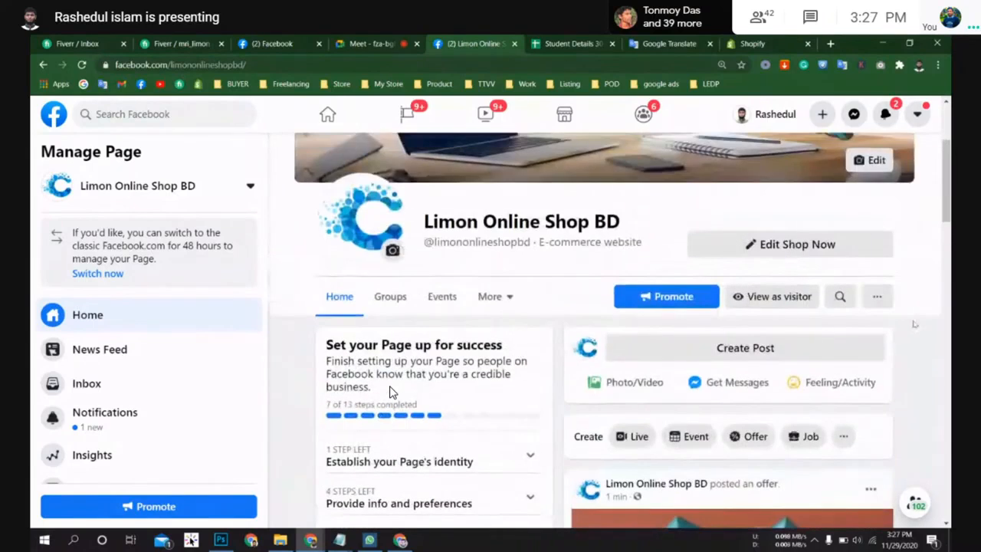
{"action": "scroll", "coordinate": [915, 325], "scroll_direction": "up", "scroll_amount": 3}
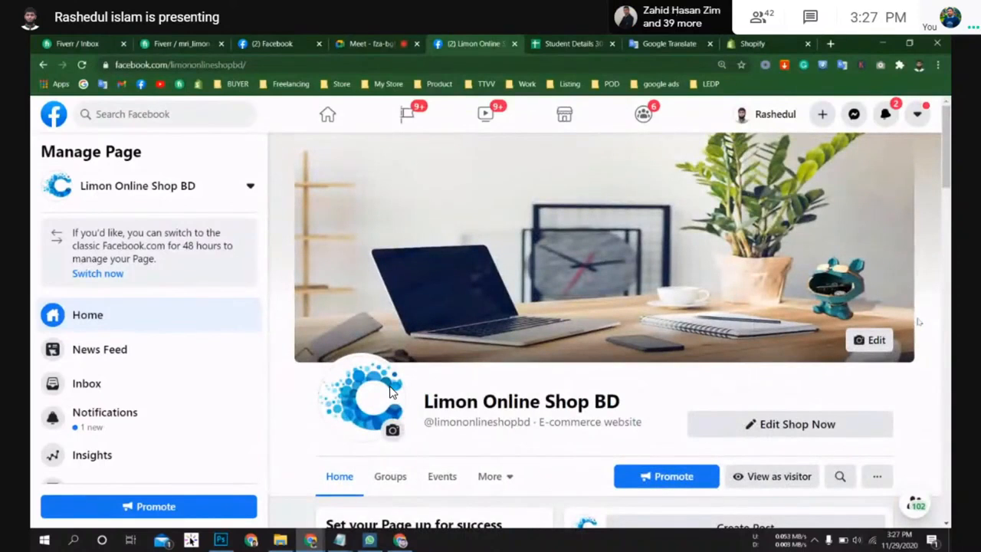
{"action": "scroll", "coordinate": [389, 391], "scroll_direction": "down", "scroll_amount": 7}
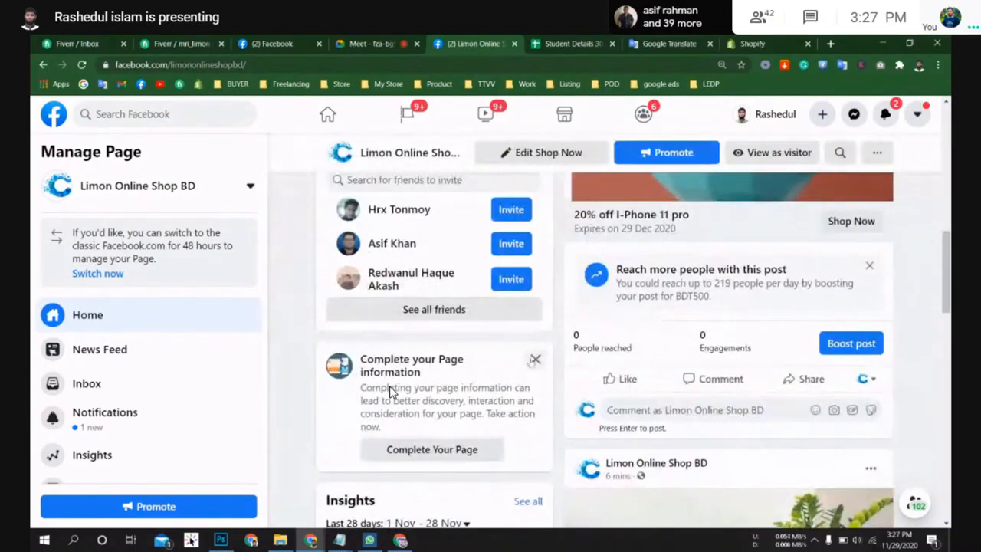
{"action": "left_click", "coordinate": [536, 360]}
Step: Scroll through the page's home feed to review the setup checklist, invite list and offer post
{"action": "scroll", "coordinate": [886, 322], "scroll_direction": "down", "scroll_amount": 2}
{"action": "scroll", "coordinate": [889, 322], "scroll_direction": "up", "scroll_amount": 6}
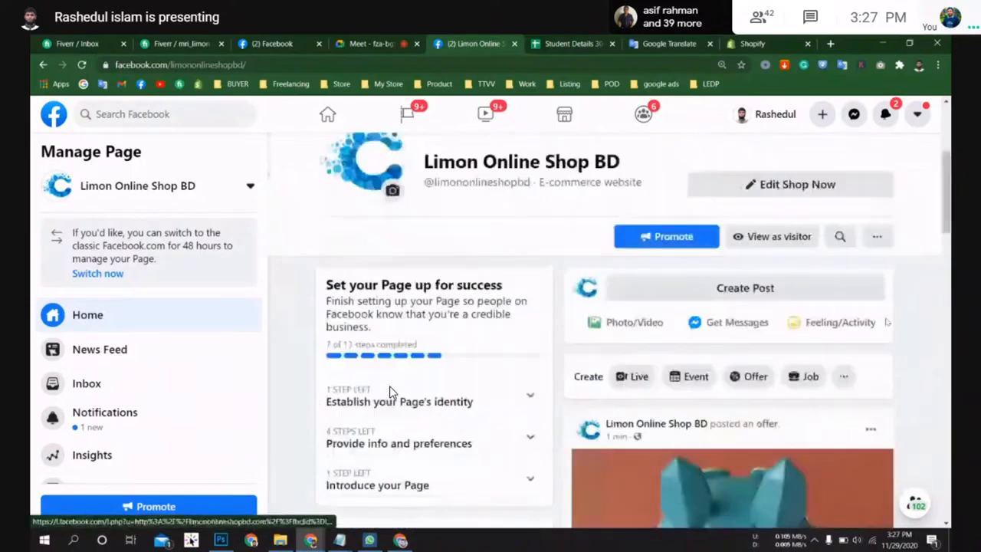
{"action": "scroll", "coordinate": [390, 391], "scroll_direction": "up", "scroll_amount": 3}
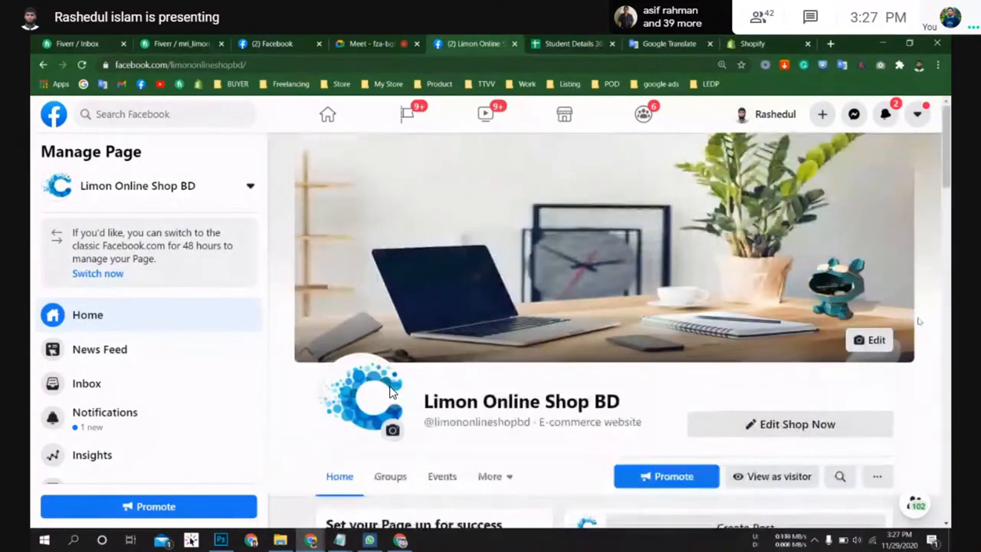
{"action": "scroll", "coordinate": [389, 391], "scroll_direction": "down", "scroll_amount": 5}
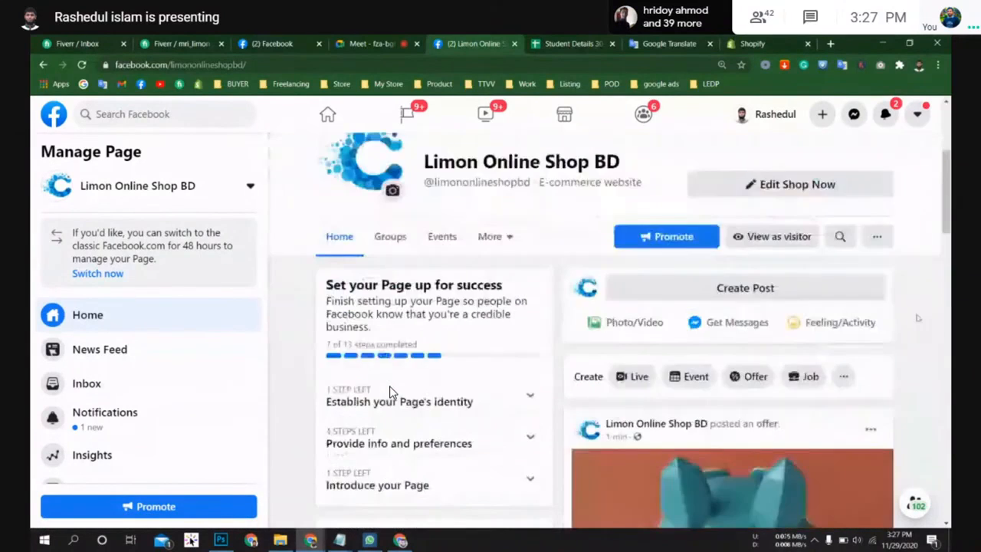
{"action": "scroll", "coordinate": [390, 391], "scroll_direction": "down", "scroll_amount": 4}
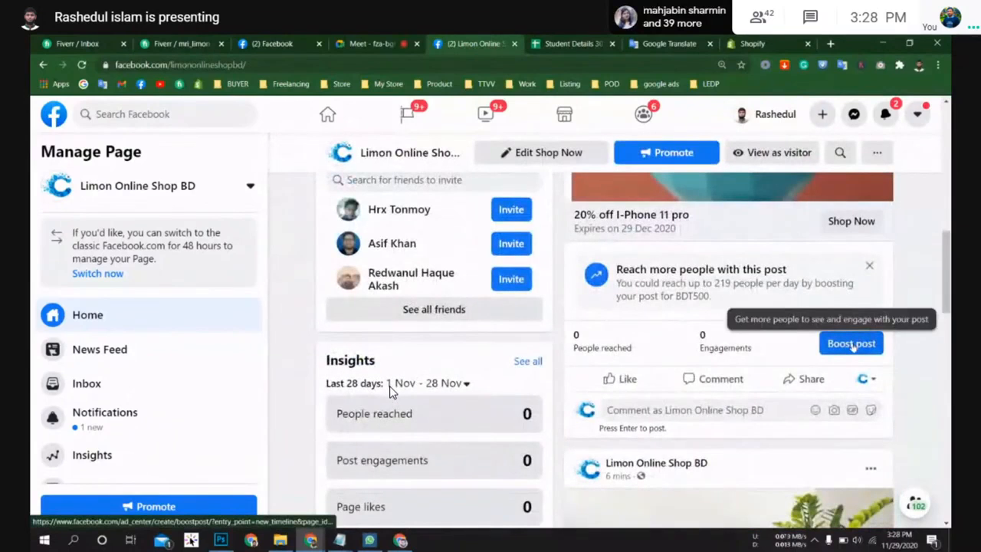
{"action": "scroll", "coordinate": [854, 347], "scroll_direction": "up", "scroll_amount": 2}
{"action": "scroll", "coordinate": [853, 347], "scroll_direction": "down", "scroll_amount": 2}
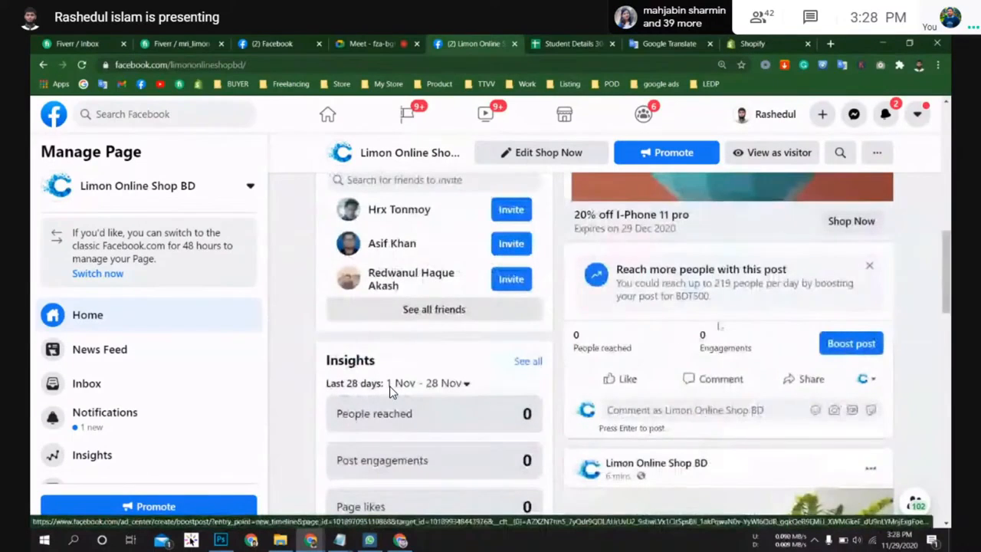
{"action": "scroll", "coordinate": [390, 391], "scroll_direction": "up", "scroll_amount": 1}
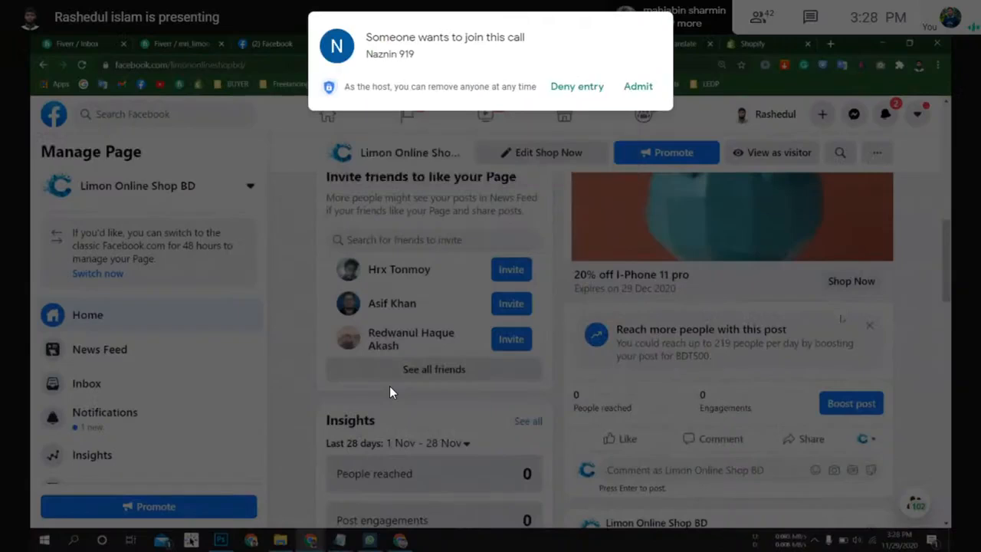
{"action": "scroll", "coordinate": [390, 391], "scroll_direction": "up", "scroll_amount": 1}
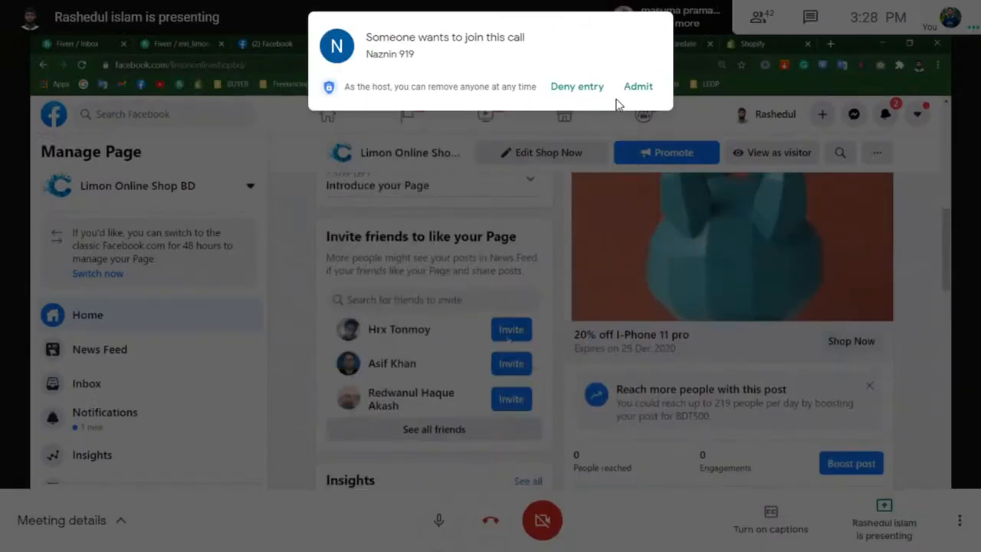
{"action": "left_click", "coordinate": [633, 87]}
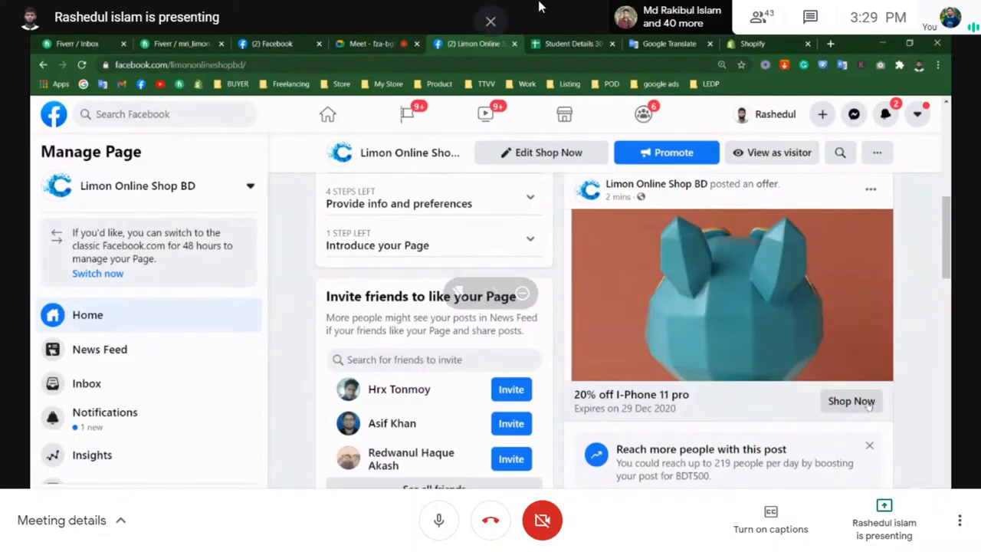
{"action": "left_click", "coordinate": [753, 19]}
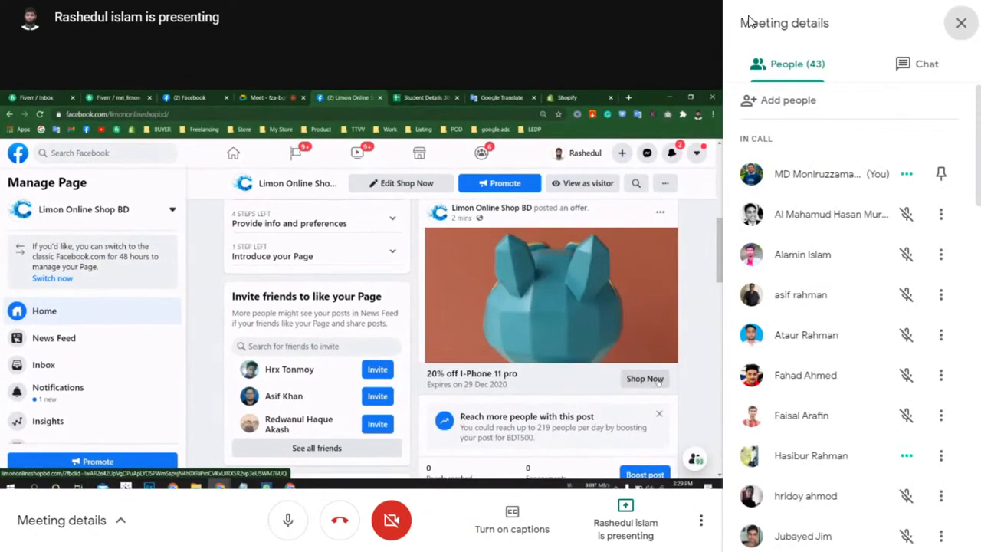
{"action": "left_click", "coordinate": [961, 23]}
{"action": "mouse_move", "coordinate": [771, 192]}
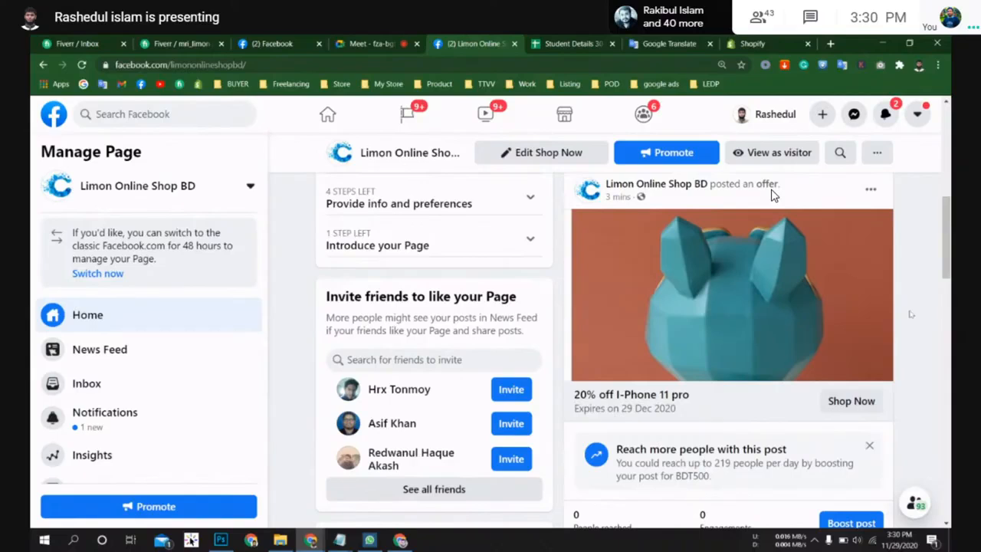
Step: Start boosting the 20% off I-Phone 11 pro offer post and accept the Non-discrimination Policies
{"action": "scroll", "coordinate": [772, 195], "scroll_direction": "down", "scroll_amount": 1}
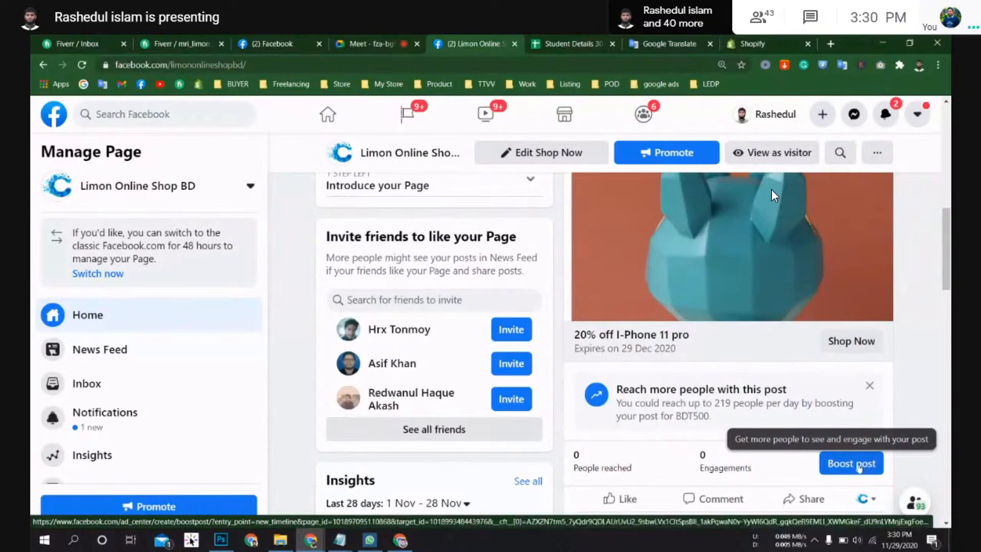
{"action": "left_click", "coordinate": [855, 464]}
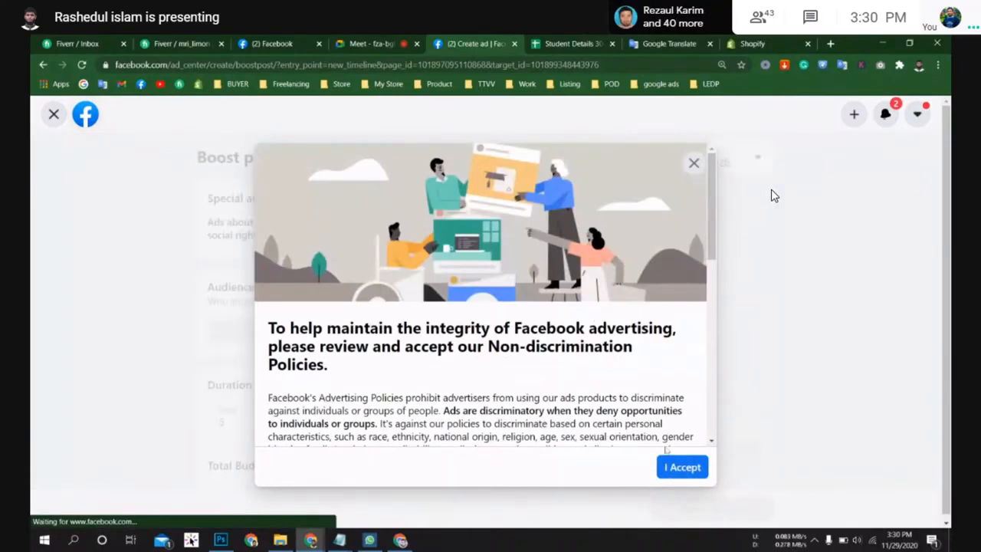
{"action": "left_click", "coordinate": [681, 469]}
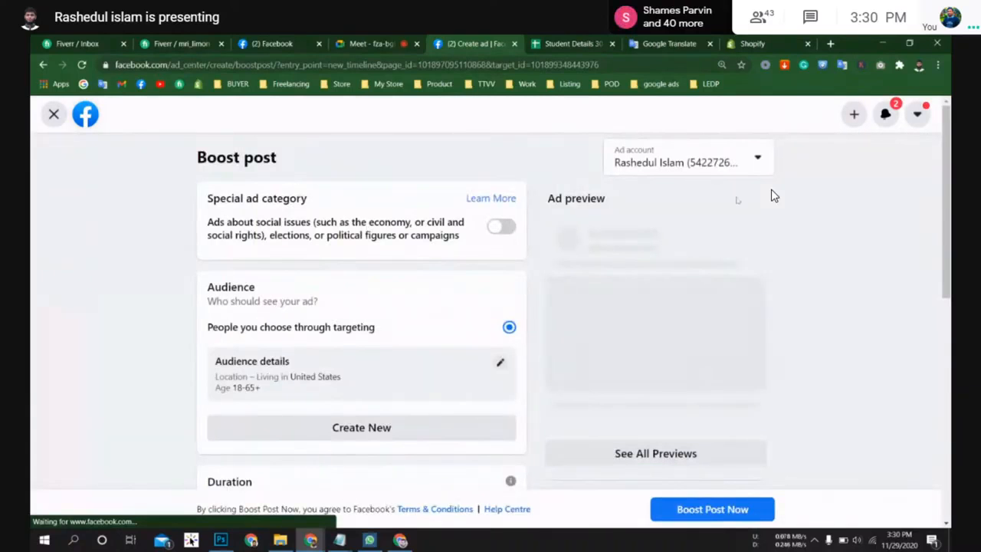
Step: Choose the BDT ad account for the boost and review the boost settings
{"action": "left_click", "coordinate": [755, 159]}
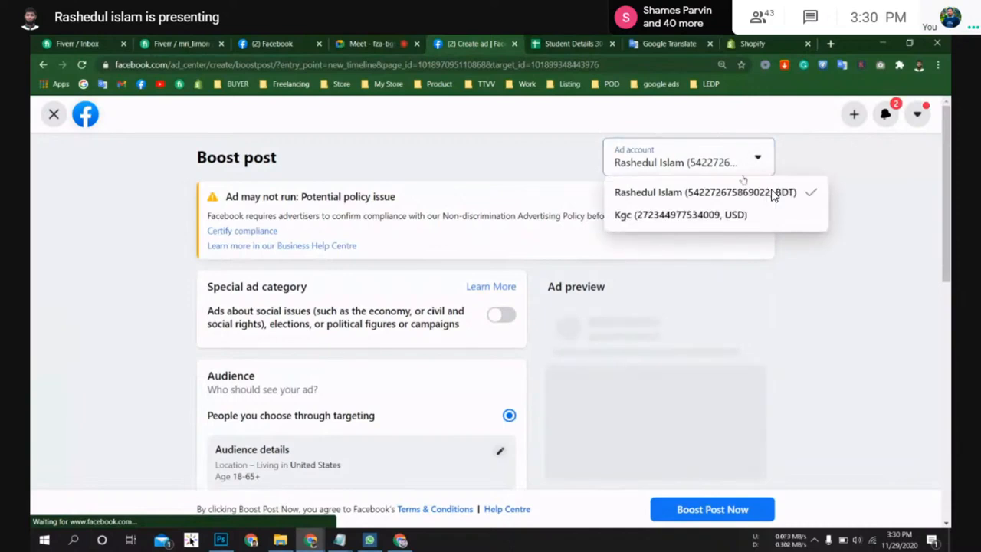
{"action": "left_click", "coordinate": [773, 195]}
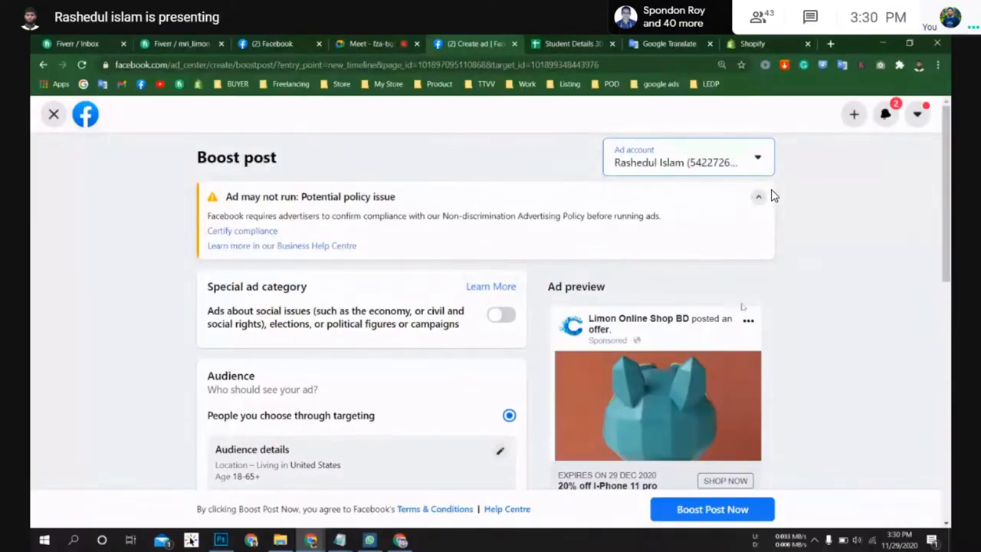
{"action": "scroll", "coordinate": [772, 195], "scroll_direction": "down", "scroll_amount": 2}
{"action": "scroll", "coordinate": [773, 196], "scroll_direction": "up", "scroll_amount": 1}
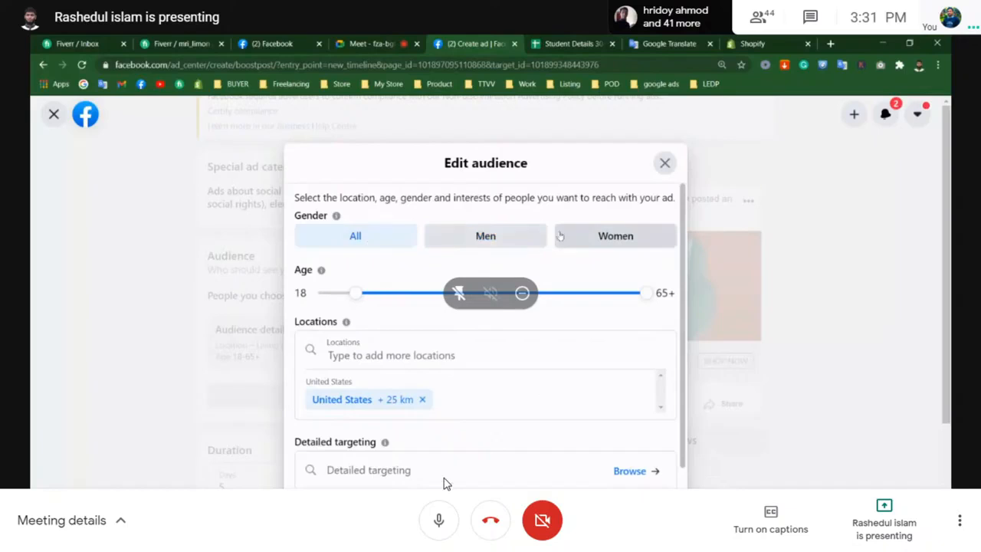
Step: Try to add Kurigram as the audience location by searching for it in the location field
{"action": "left_click", "coordinate": [438, 520]}
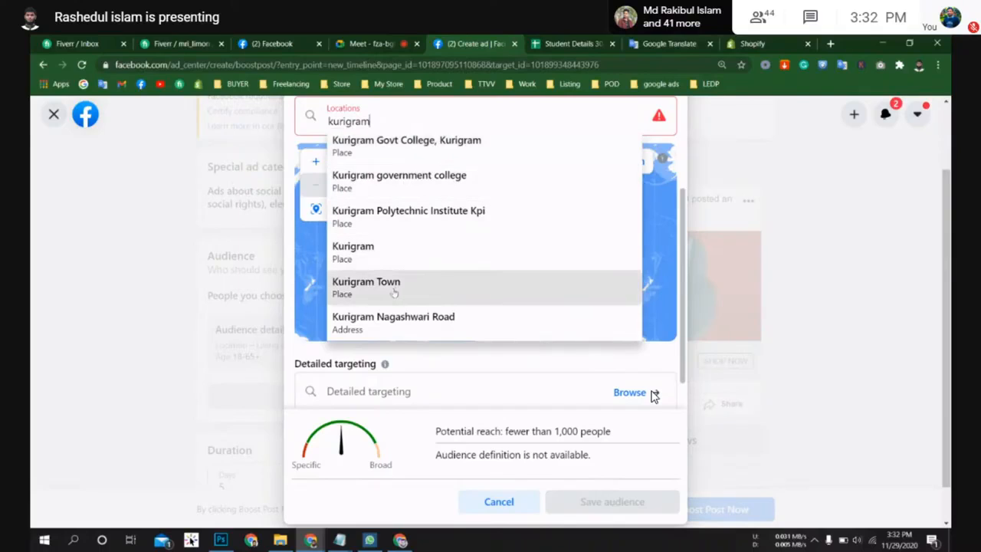
{"action": "left_click", "coordinate": [368, 251]}
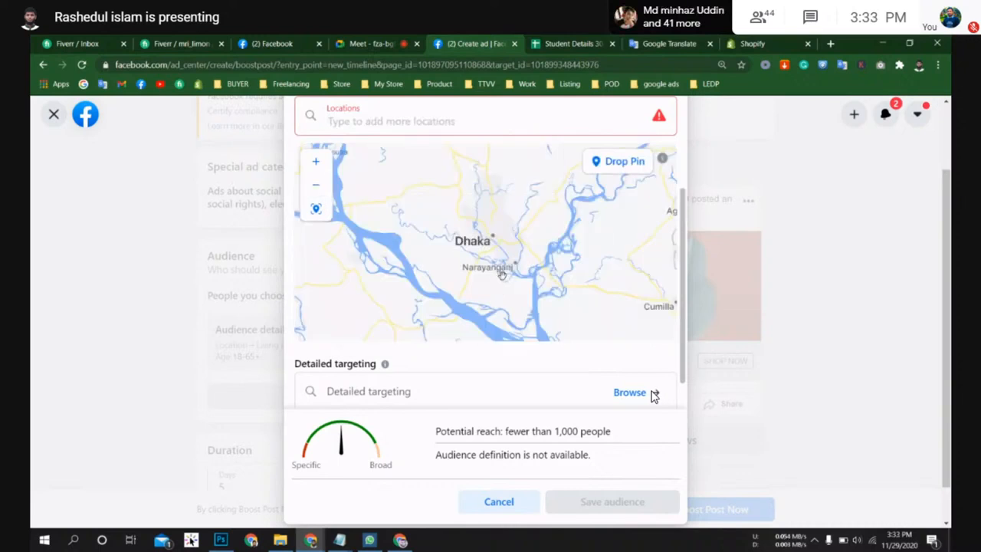
{"action": "scroll", "coordinate": [548, 236], "scroll_direction": "down", "scroll_amount": 2}
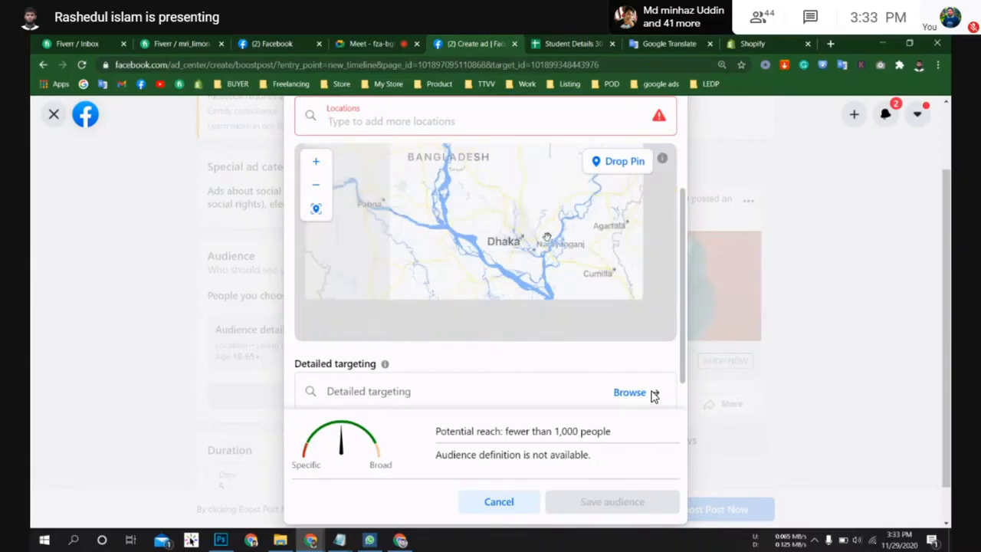
{"action": "scroll", "coordinate": [654, 395], "scroll_direction": "up", "scroll_amount": 2}
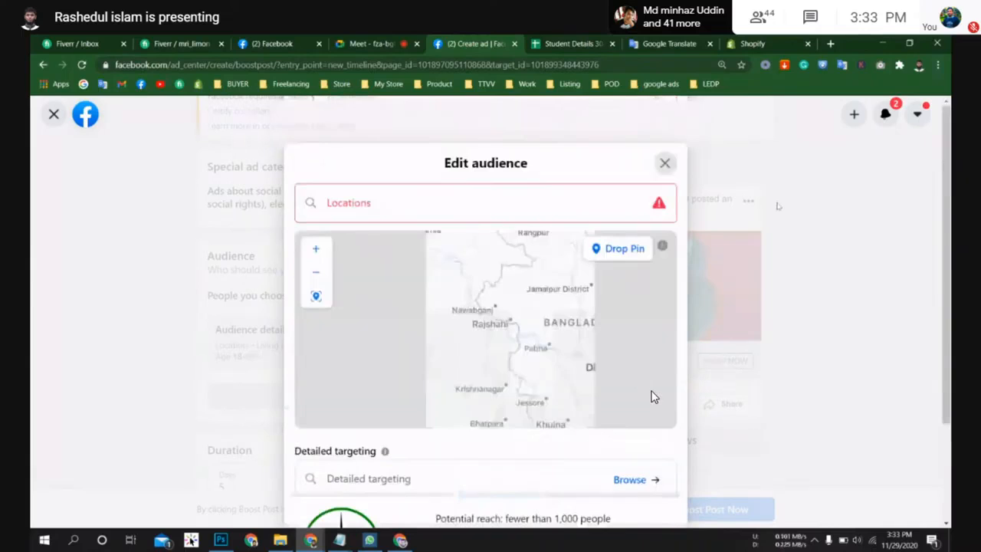
{"action": "scroll", "coordinate": [654, 396], "scroll_direction": "down", "scroll_amount": 1}
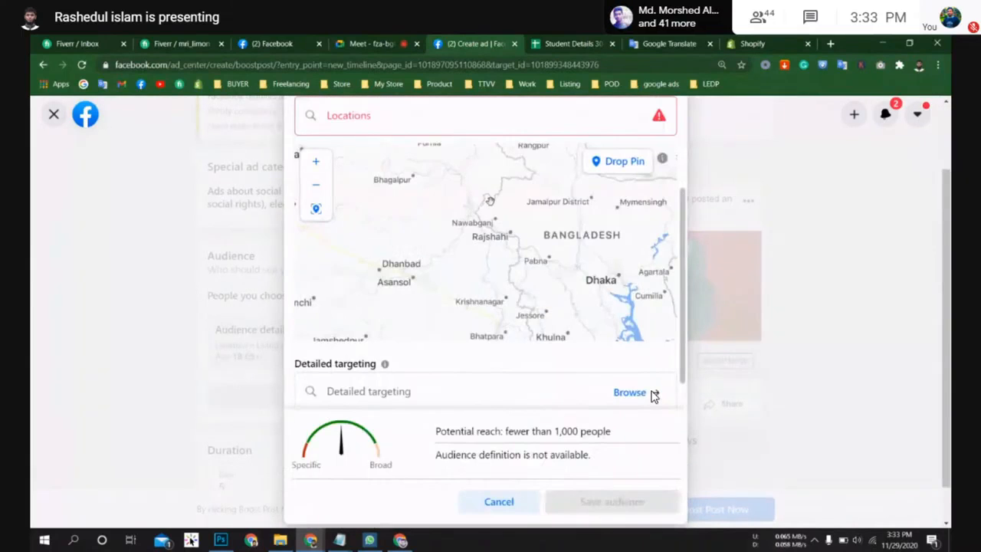
{"action": "left_click", "coordinate": [438, 114]}
{"action": "type", "text": "kurigr"}
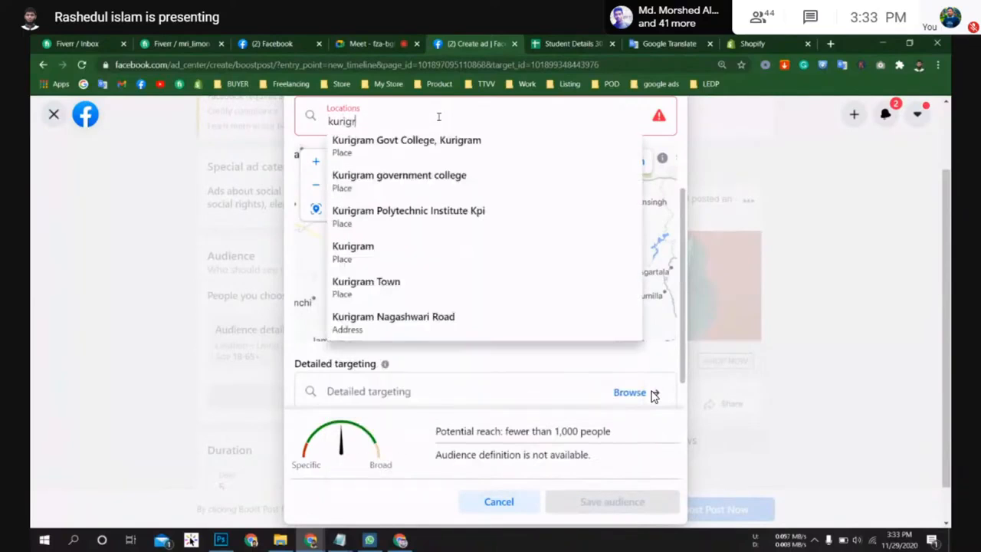
{"action": "type", "text": "am"}
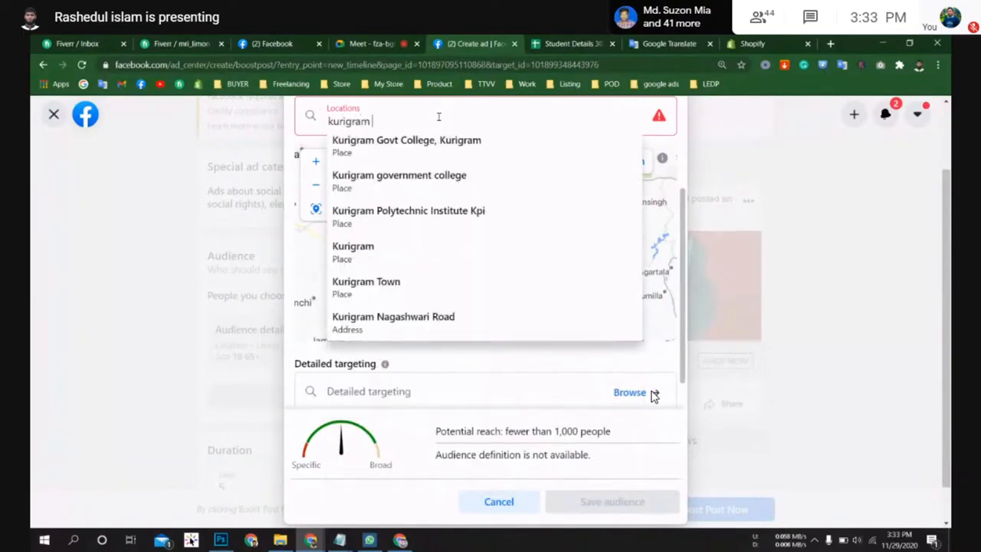
{"action": "left_click", "coordinate": [371, 287]}
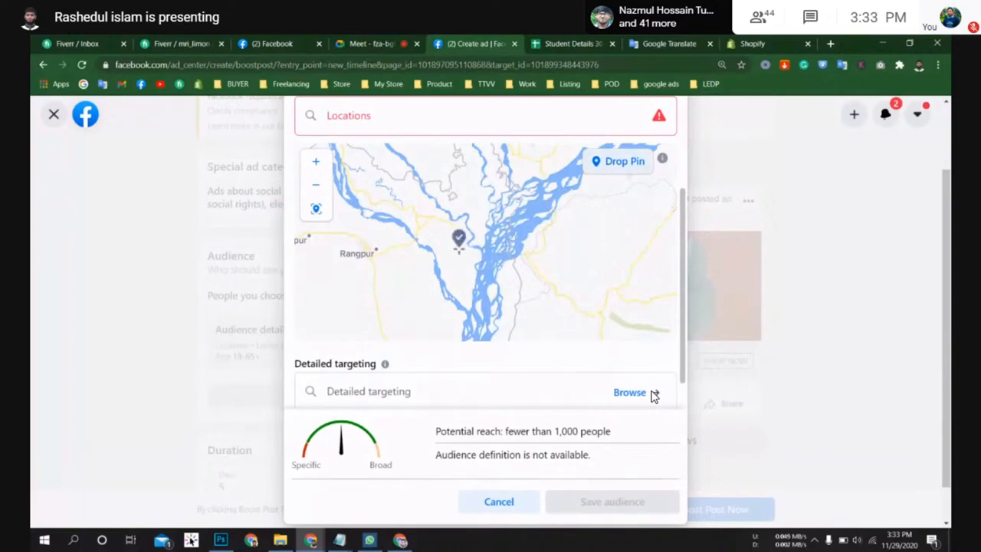
Step: Drop a pin on Kurigram on the audience map to target a 16 km radius around it
{"action": "left_click_drag", "start_coordinate": [454, 277], "coordinate": [478, 270]}
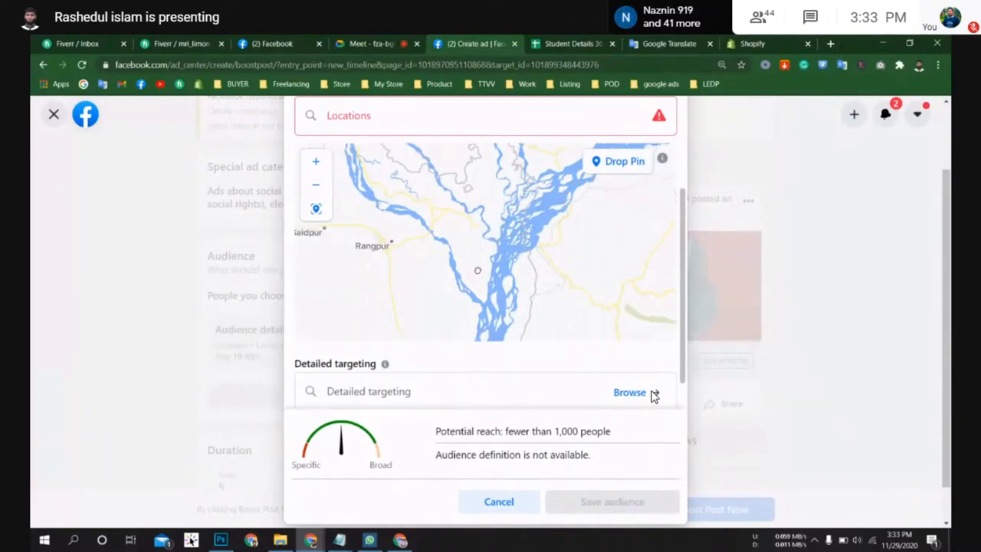
{"action": "scroll", "coordinate": [438, 217], "scroll_direction": "up", "scroll_amount": 3}
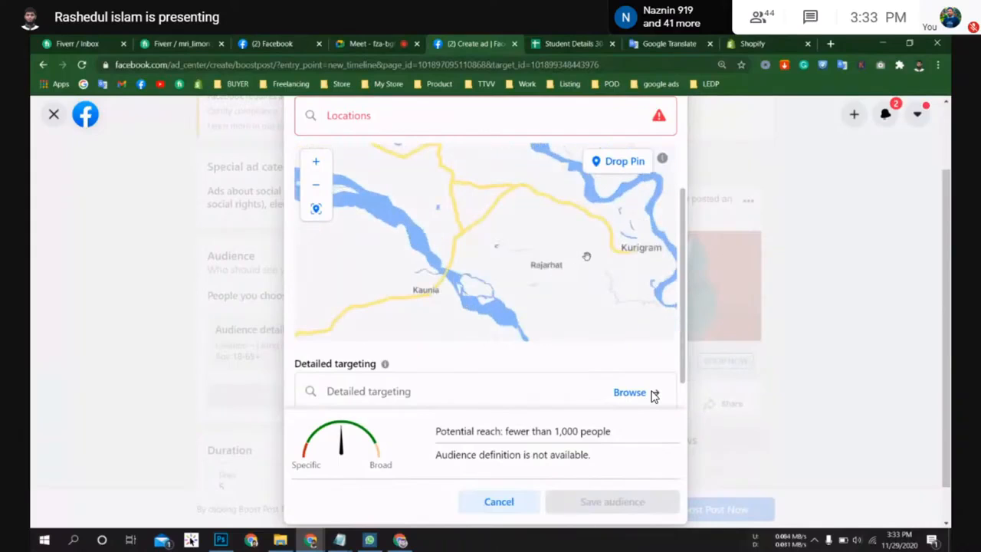
{"action": "left_click_drag", "start_coordinate": [587, 256], "coordinate": [537, 254]}
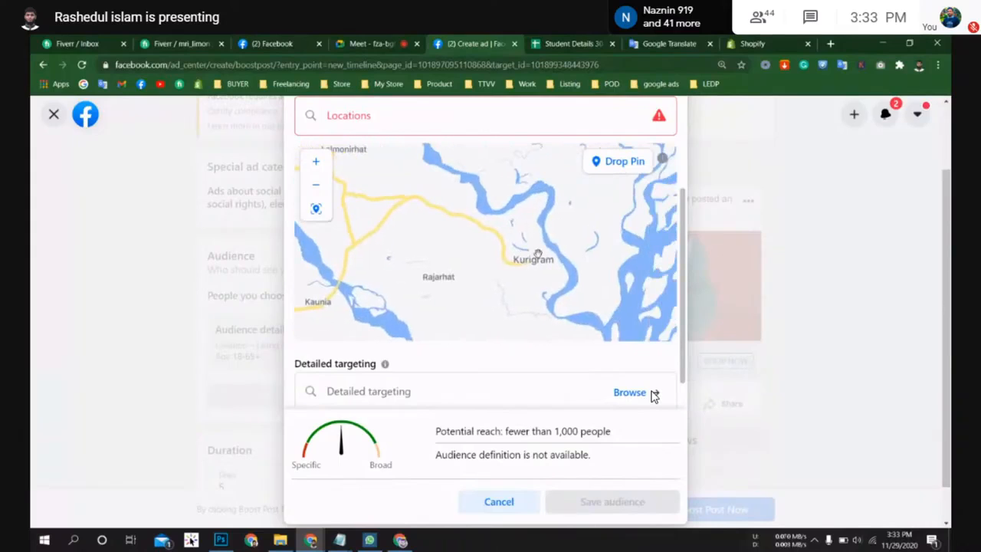
{"action": "left_click", "coordinate": [622, 165]}
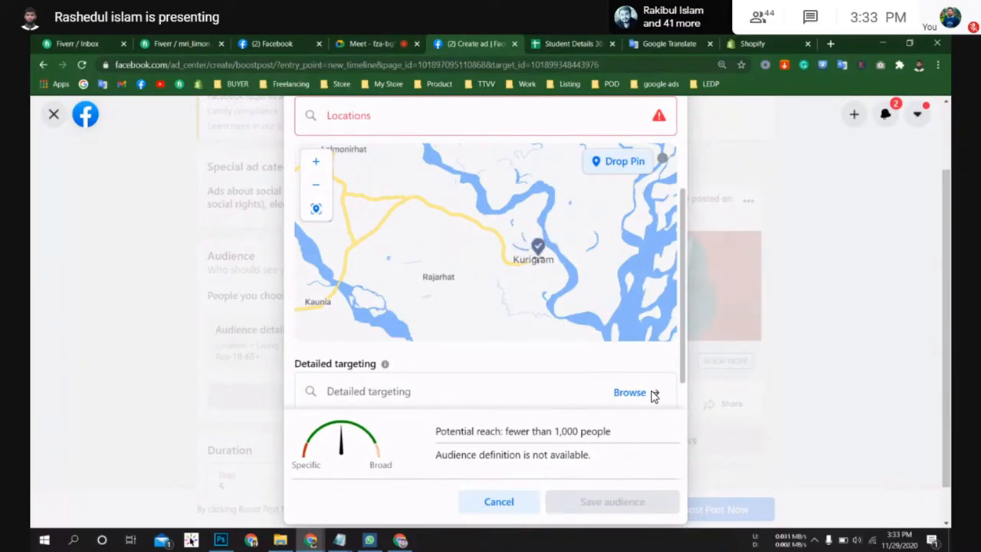
{"action": "left_click", "coordinate": [537, 255]}
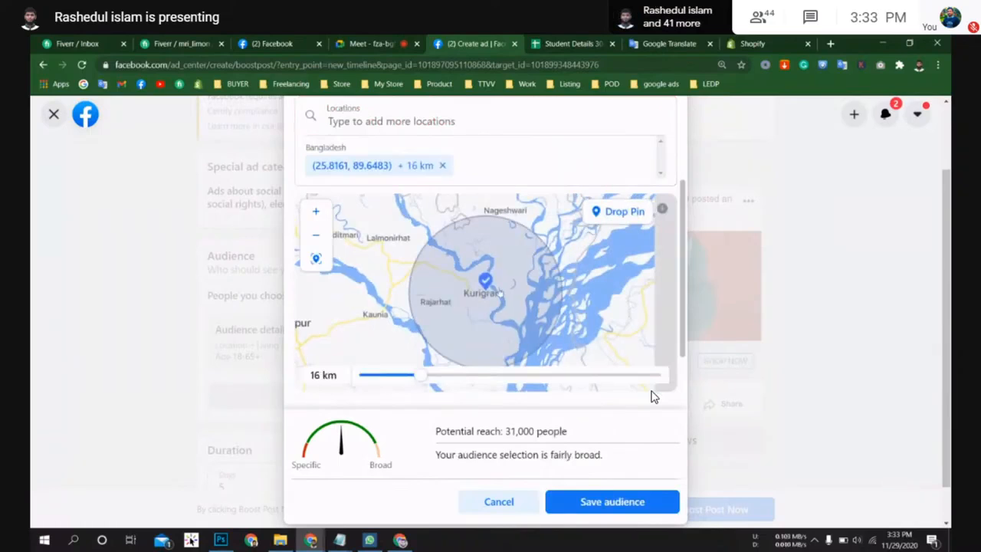
{"action": "scroll", "coordinate": [505, 287], "scroll_direction": "down", "scroll_amount": 1}
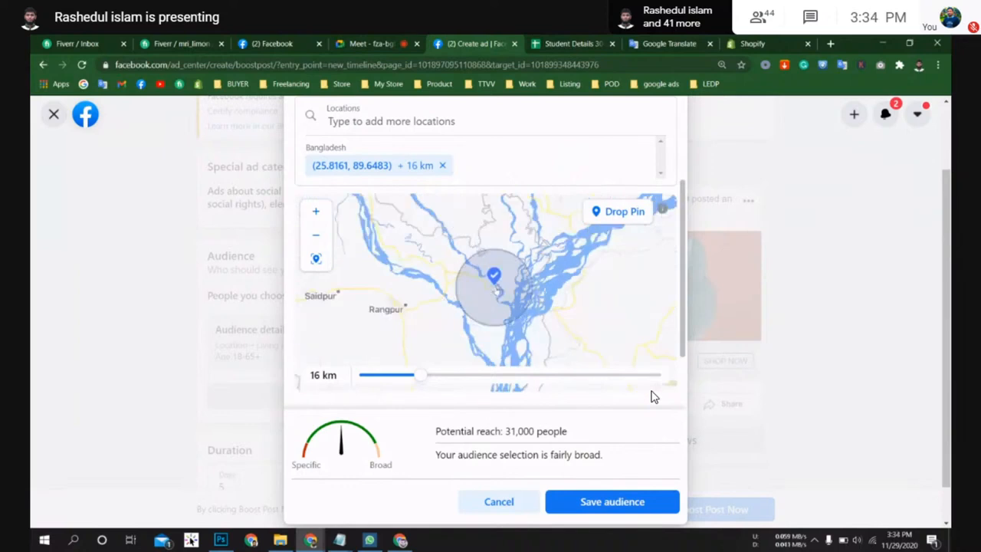
{"action": "scroll", "coordinate": [497, 287], "scroll_direction": "up", "scroll_amount": 1}
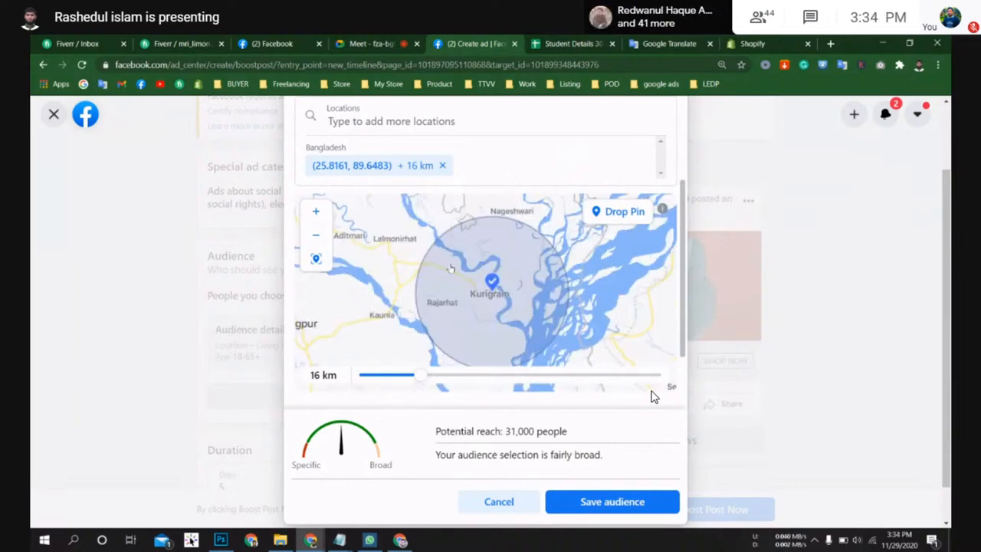
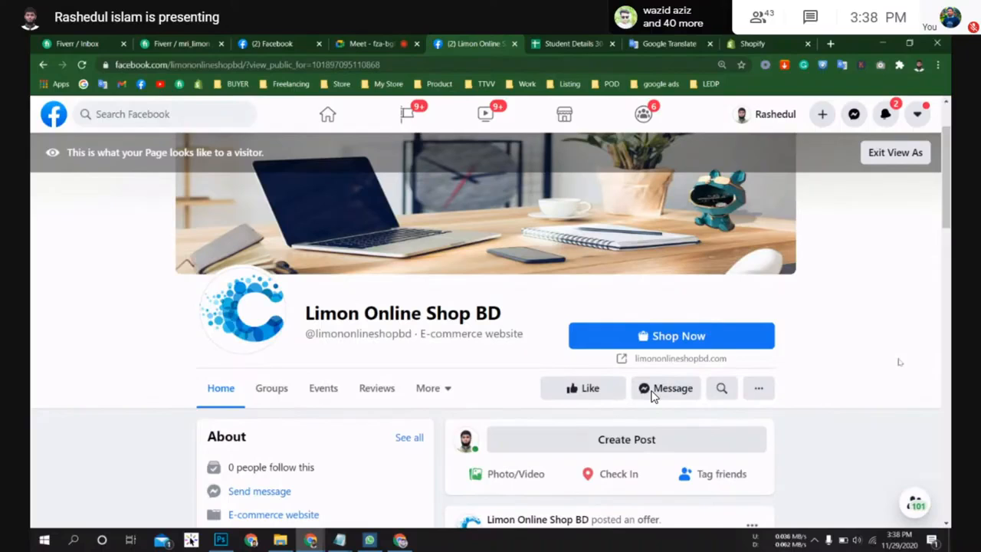
Step: Browse the page in visitor view, including the offer post and the More menu's sections
{"action": "scroll", "coordinate": [651, 397], "scroll_direction": "down", "scroll_amount": 4}
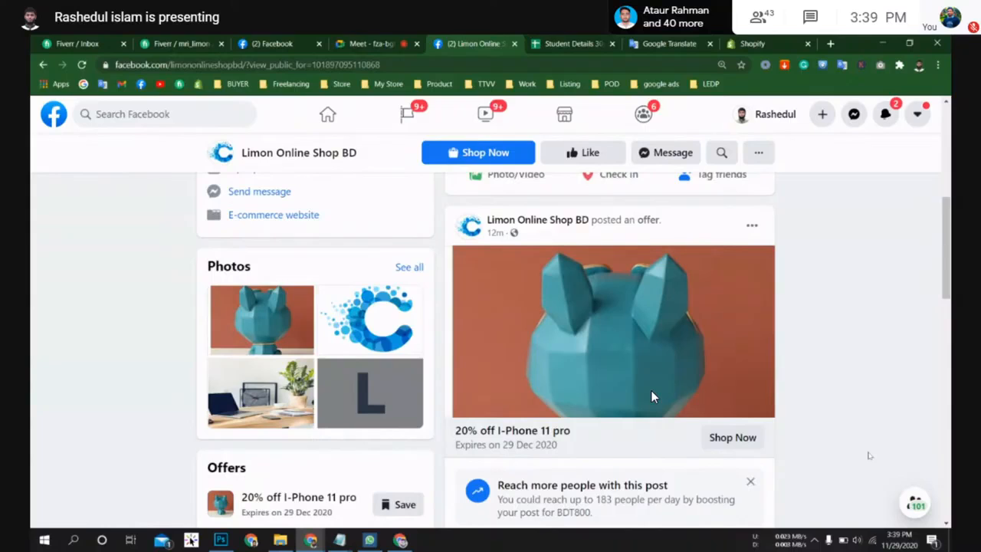
{"action": "scroll", "coordinate": [653, 396], "scroll_direction": "down", "scroll_amount": 3}
{"action": "scroll", "coordinate": [652, 396], "scroll_direction": "up", "scroll_amount": 10}
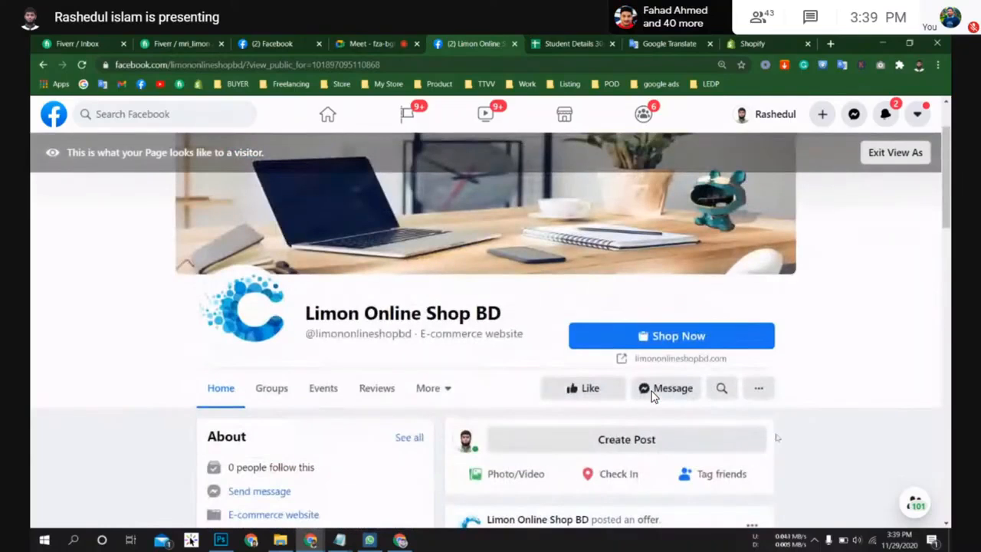
{"action": "scroll", "coordinate": [652, 396], "scroll_direction": "up", "scroll_amount": 1}
{"action": "scroll", "coordinate": [652, 396], "scroll_direction": "up", "scroll_amount": 1}
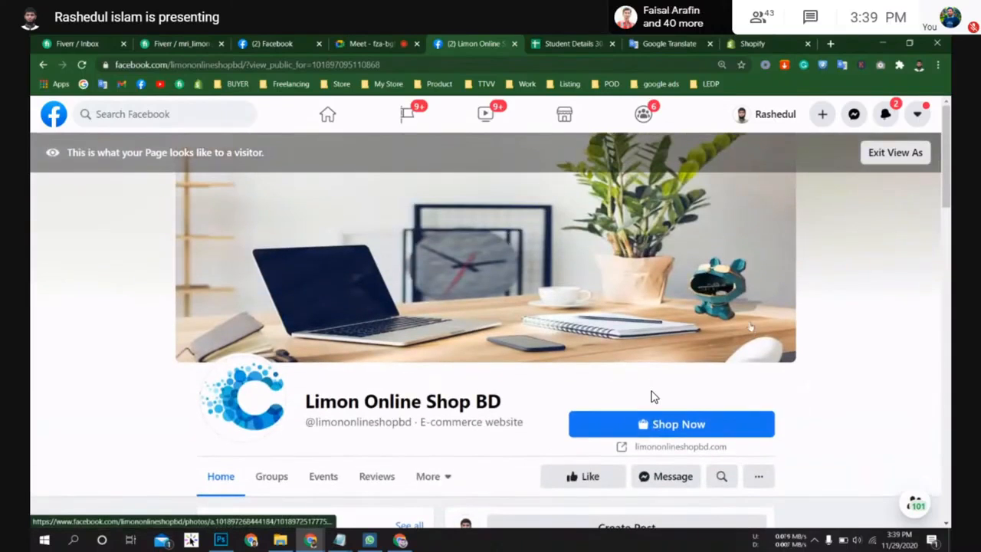
{"action": "scroll", "coordinate": [653, 396], "scroll_direction": "down", "scroll_amount": 1}
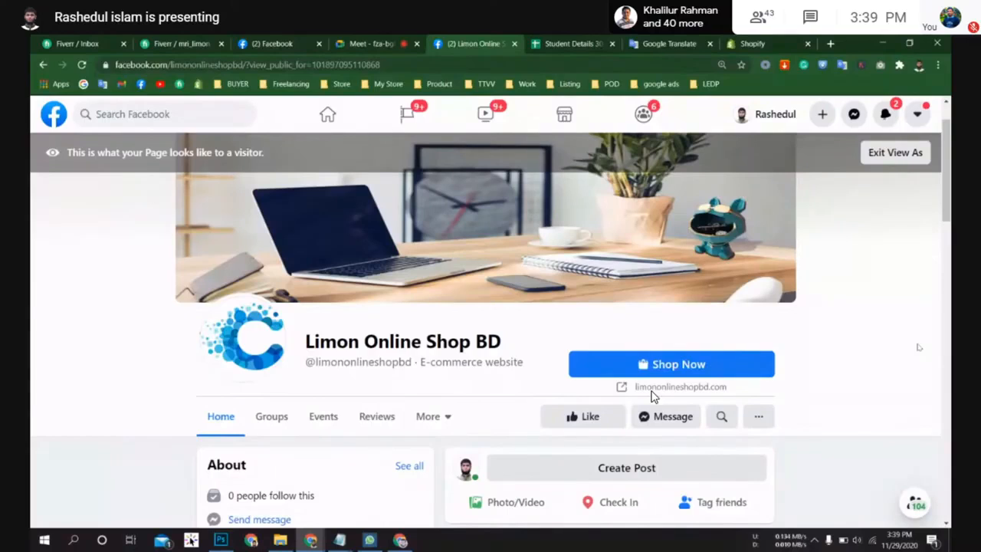
{"action": "scroll", "coordinate": [652, 396], "scroll_direction": "up", "scroll_amount": 1}
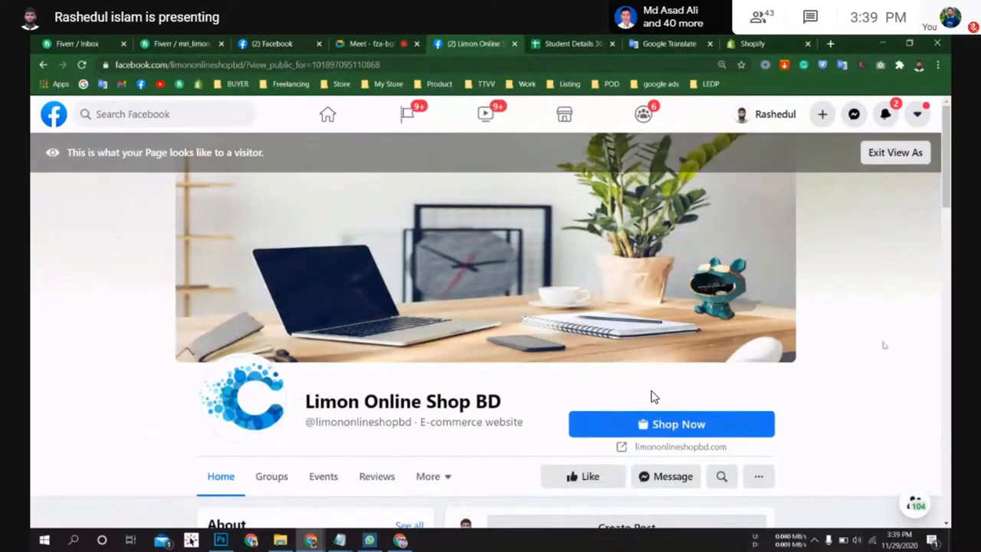
{"action": "scroll", "coordinate": [652, 396], "scroll_direction": "down", "scroll_amount": 1}
{"action": "scroll", "coordinate": [653, 397], "scroll_direction": "down", "scroll_amount": 2}
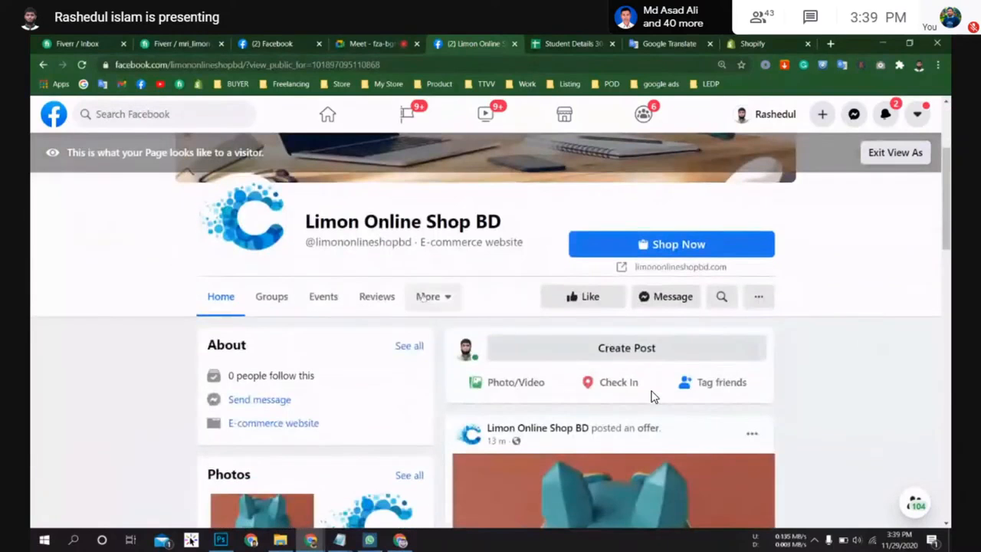
{"action": "left_click", "coordinate": [445, 297]}
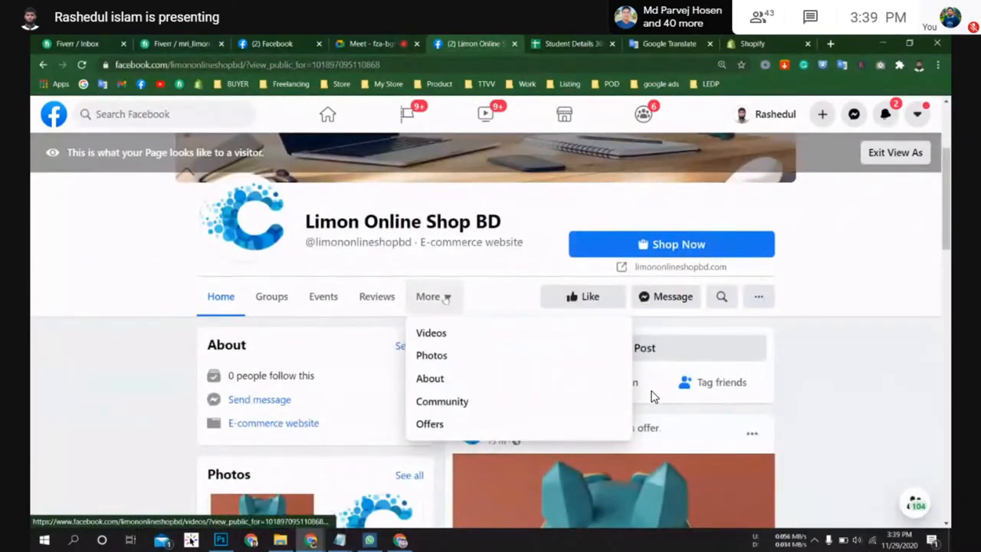
{"action": "left_click", "coordinate": [263, 346]}
{"action": "scroll", "coordinate": [653, 396], "scroll_direction": "up", "scroll_amount": 3}
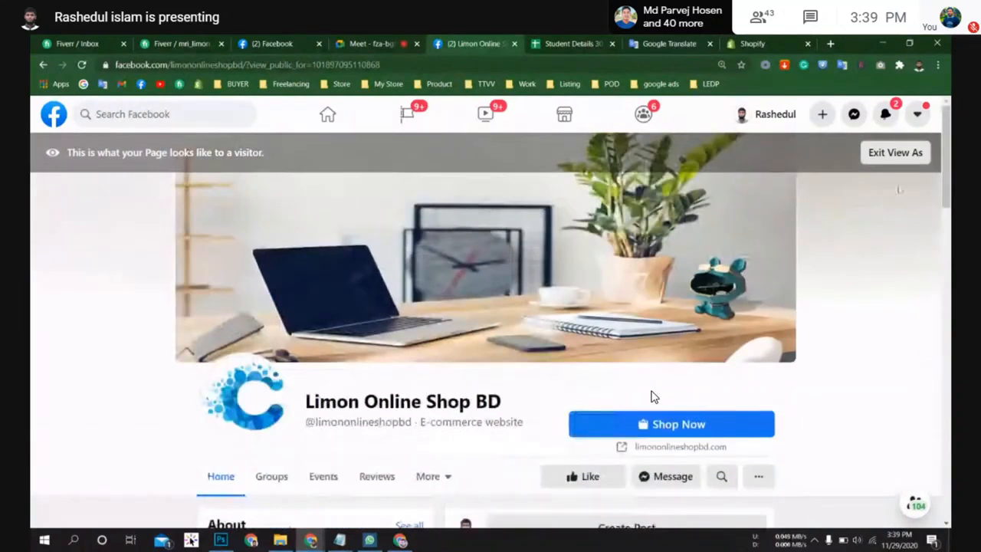
Step: Exit visitor view and dismiss the start-selling suggestion card on the page
{"action": "left_click", "coordinate": [896, 152]}
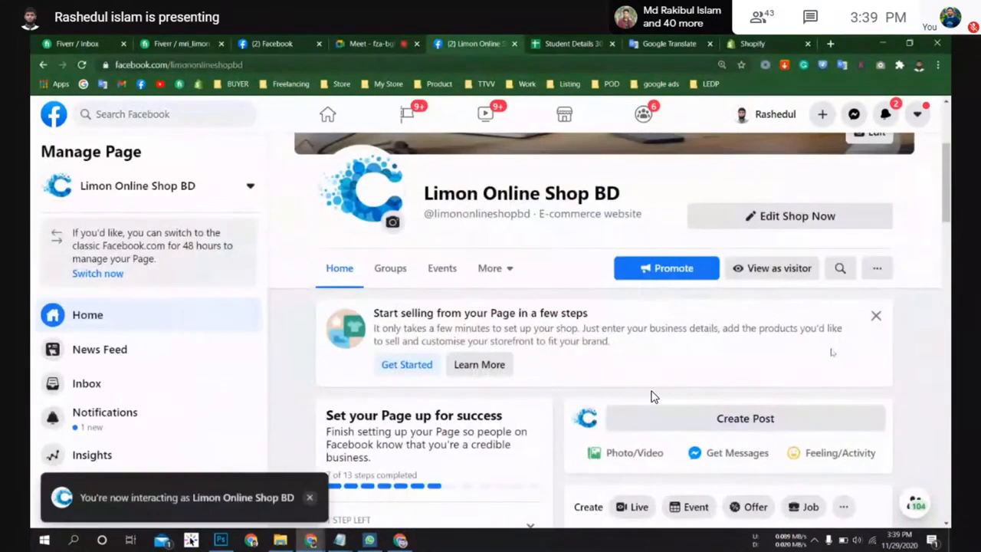
{"action": "scroll", "coordinate": [653, 396], "scroll_direction": "up", "scroll_amount": 2}
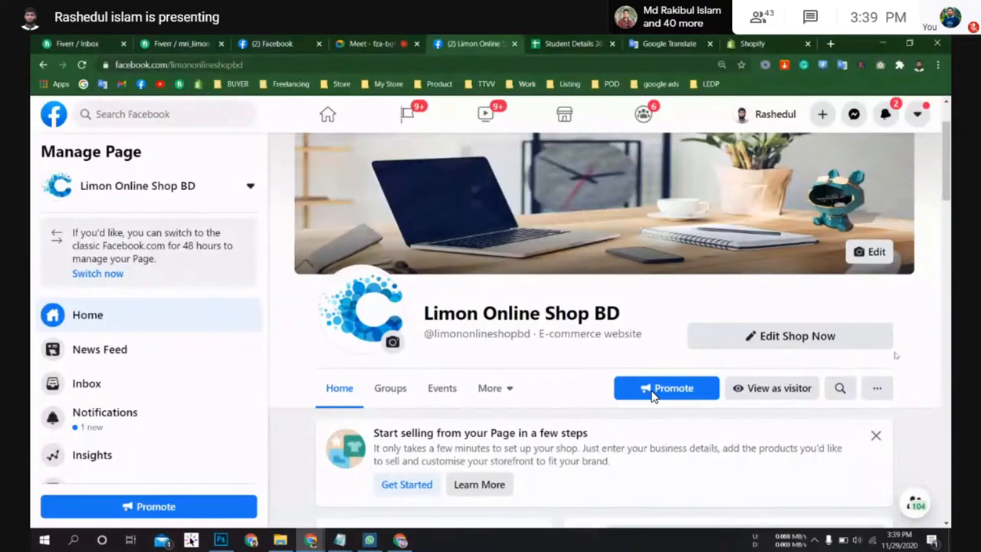
{"action": "left_click", "coordinate": [877, 434]}
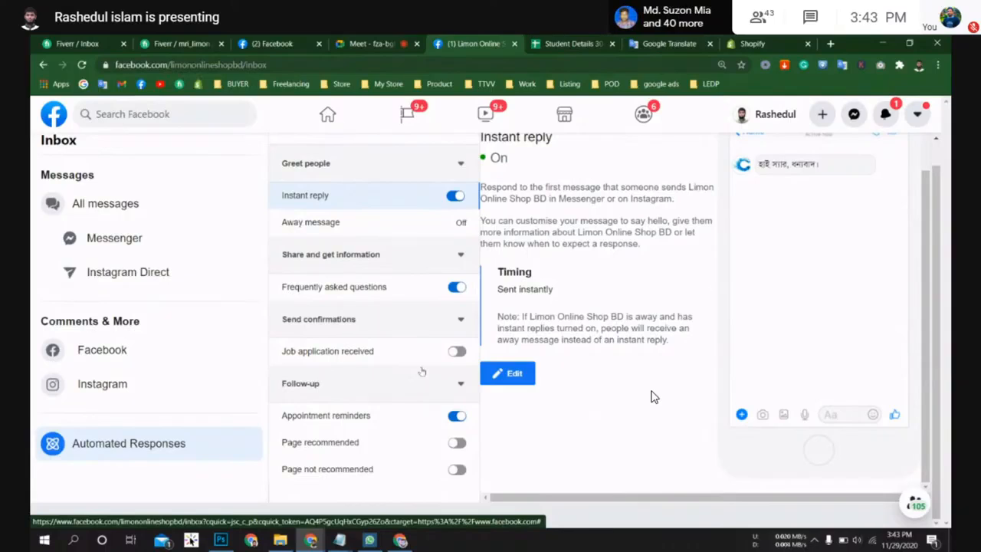
Step: Review the Inbox automated responses settings and the instant reply preview
{"action": "scroll", "coordinate": [441, 349], "scroll_direction": "up", "scroll_amount": 1}
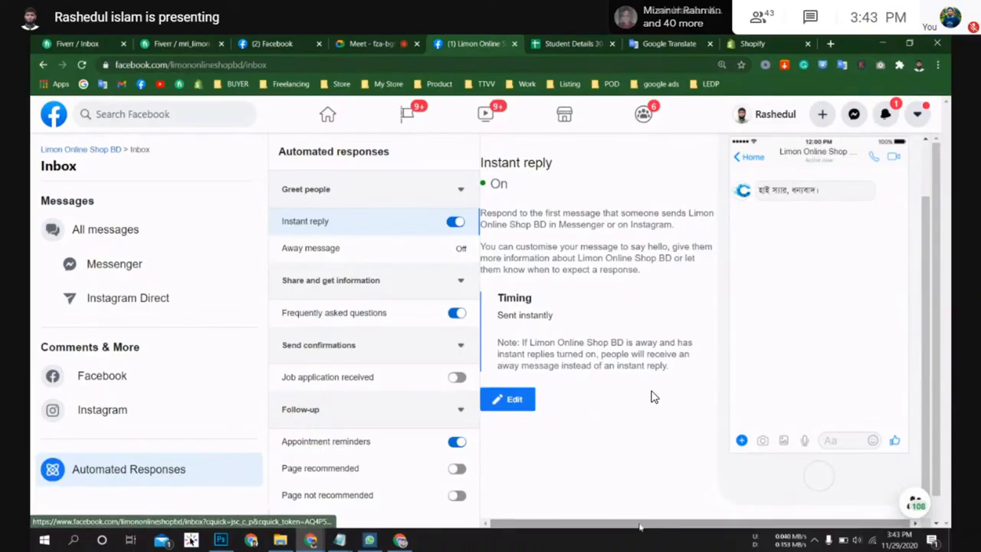
{"action": "scroll", "coordinate": [654, 396], "scroll_direction": "down", "scroll_amount": 1}
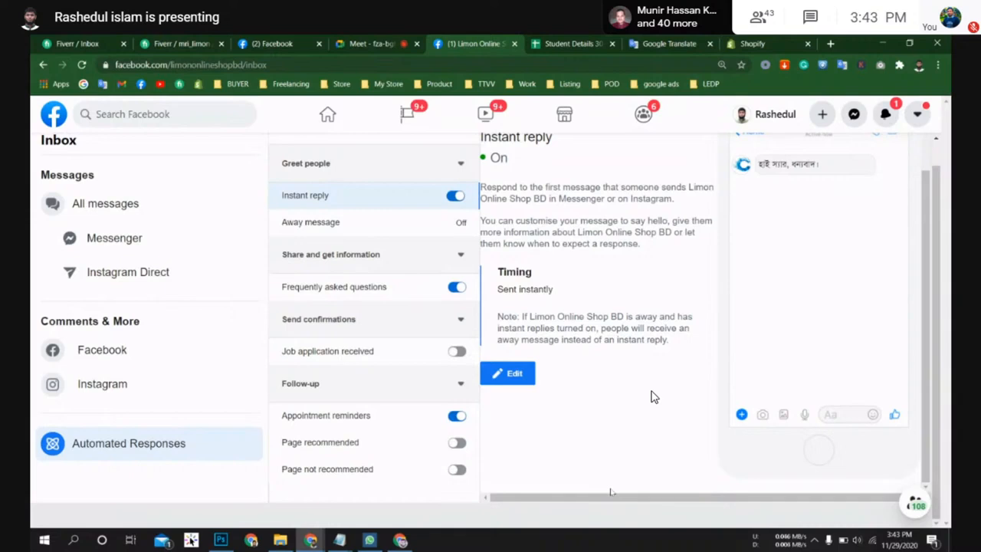
{"action": "scroll", "coordinate": [654, 397], "scroll_direction": "up", "scroll_amount": 1}
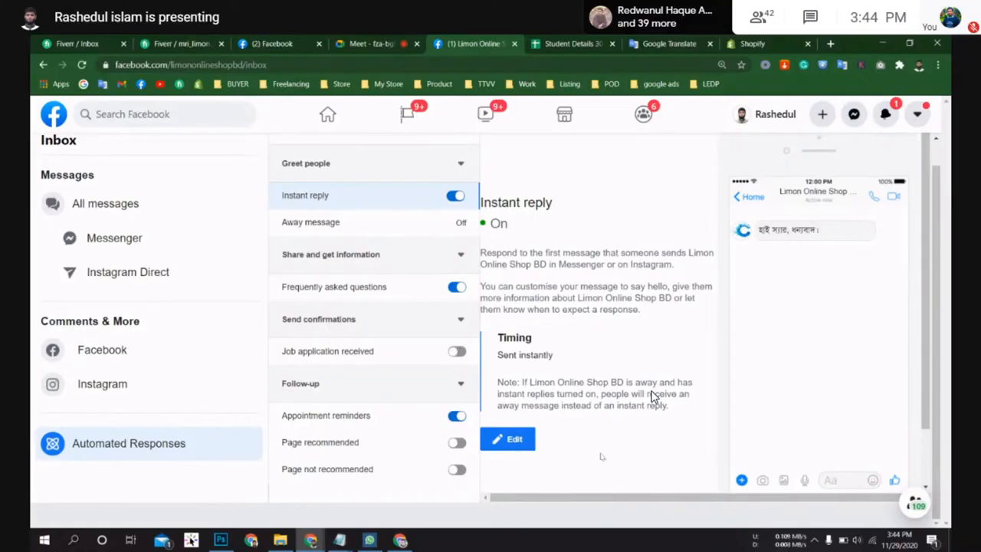
{"action": "scroll", "coordinate": [652, 395], "scroll_direction": "down", "scroll_amount": 1}
{"action": "scroll", "coordinate": [653, 395], "scroll_direction": "up", "scroll_amount": 1}
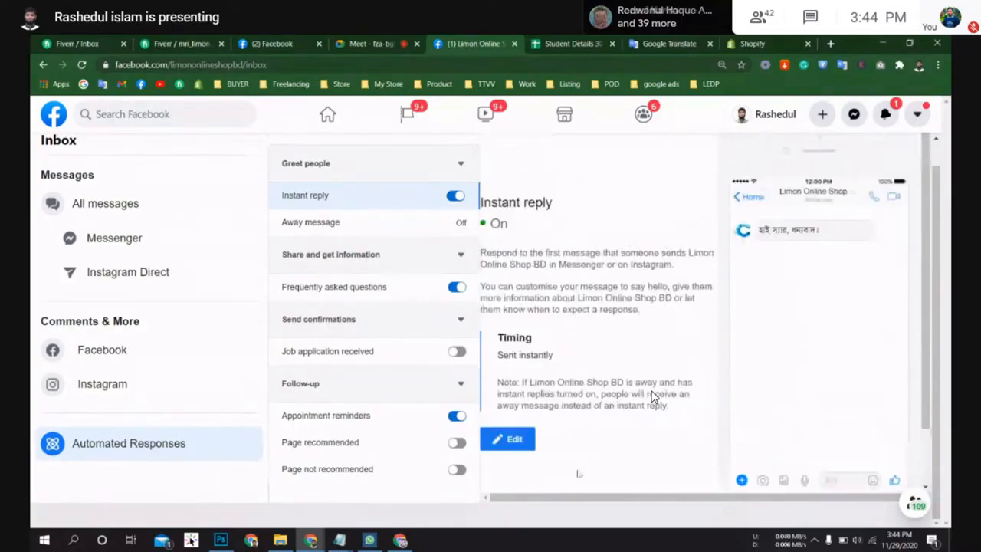
{"action": "scroll", "coordinate": [653, 396], "scroll_direction": "up", "scroll_amount": 1}
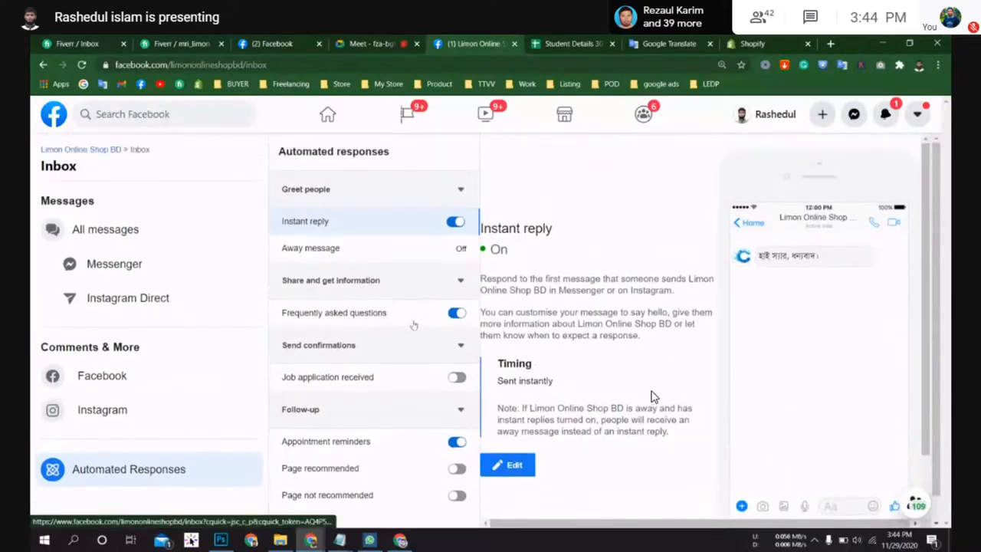
{"action": "scroll", "coordinate": [652, 396], "scroll_direction": "down", "scroll_amount": 1}
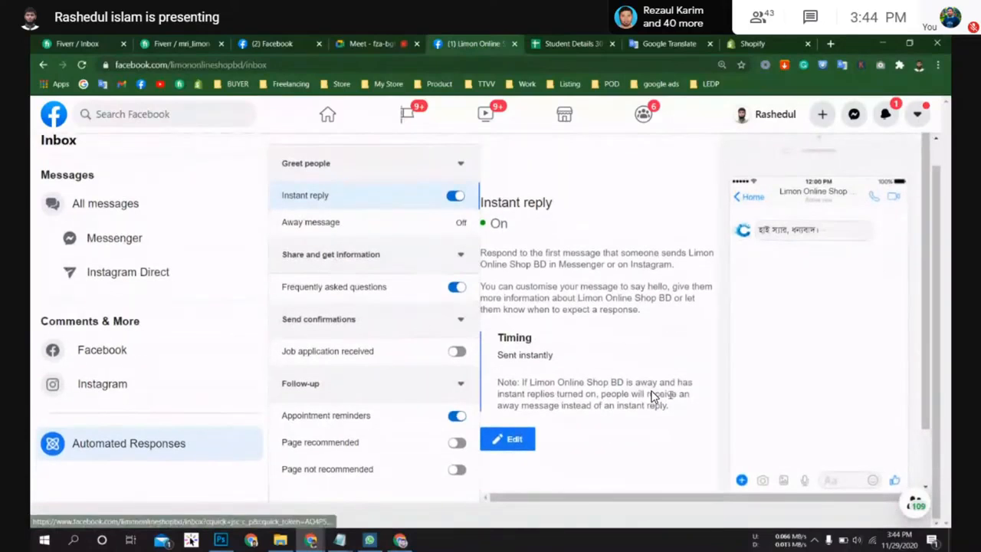
{"action": "scroll", "coordinate": [652, 396], "scroll_direction": "down", "scroll_amount": 1}
{"action": "scroll", "coordinate": [652, 395], "scroll_direction": "up", "scroll_amount": 1}
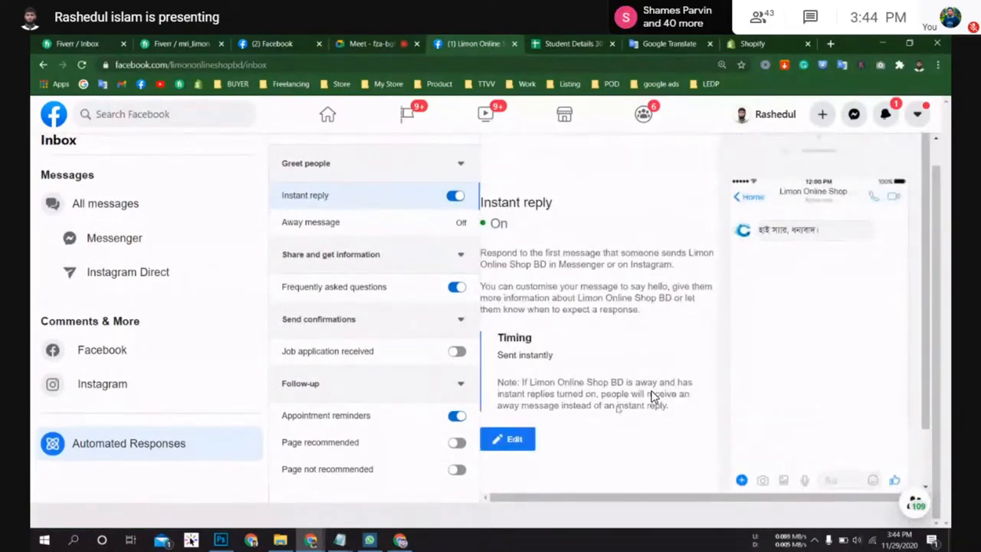
{"action": "scroll", "coordinate": [653, 396], "scroll_direction": "down", "scroll_amount": 1}
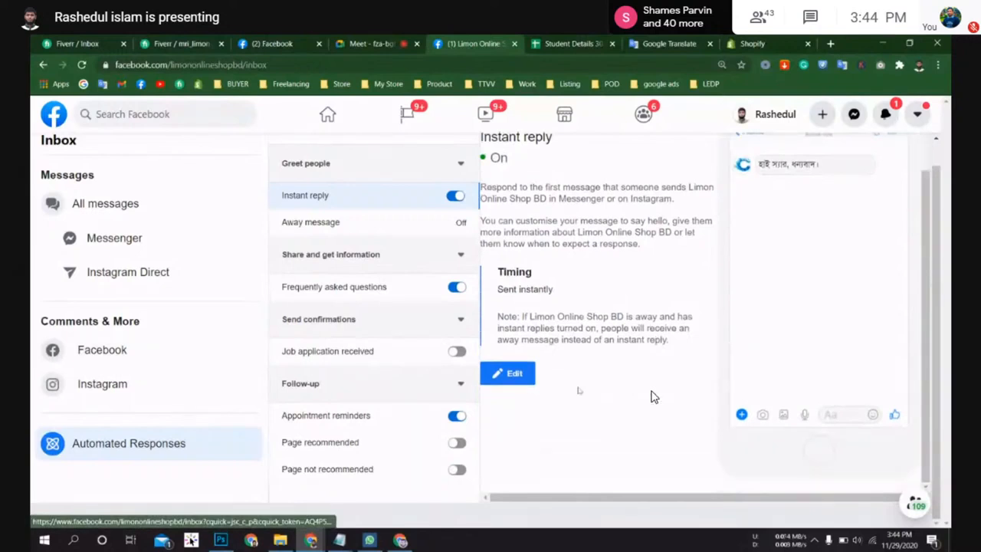
{"action": "scroll", "coordinate": [652, 395], "scroll_direction": "up", "scroll_amount": 1}
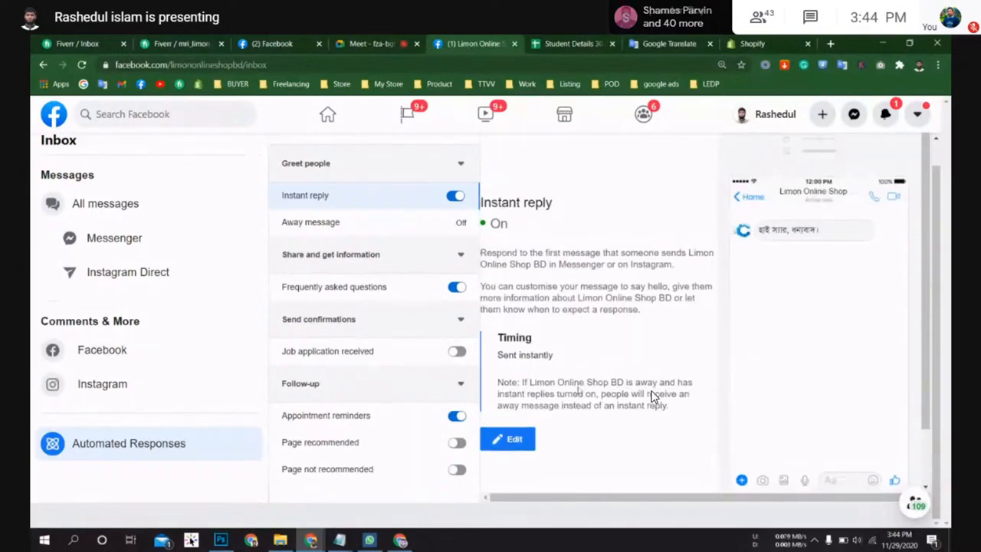
{"action": "scroll", "coordinate": [652, 395], "scroll_direction": "up", "scroll_amount": 1}
{"action": "scroll", "coordinate": [652, 396], "scroll_direction": "down", "scroll_amount": 1}
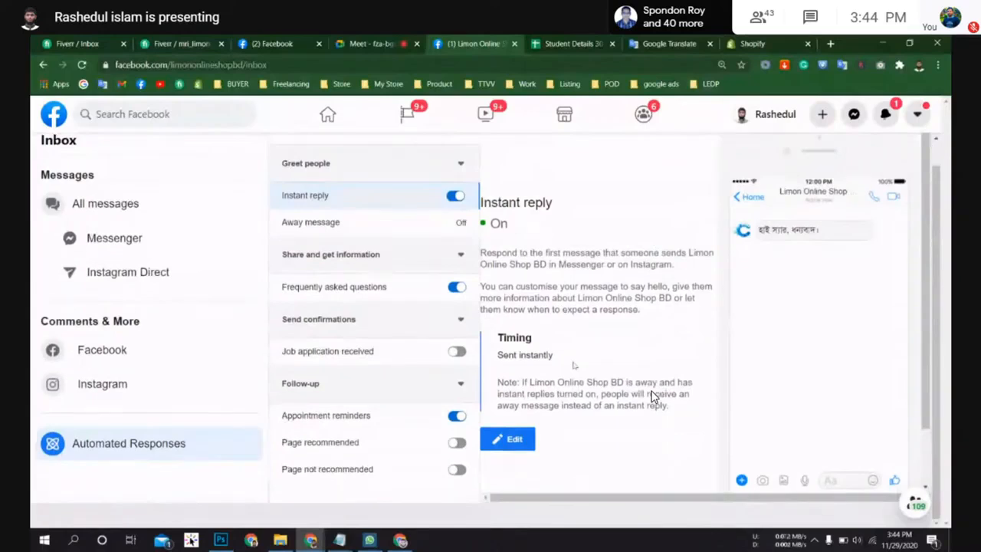
{"action": "scroll", "coordinate": [652, 395], "scroll_direction": "down", "scroll_amount": 1}
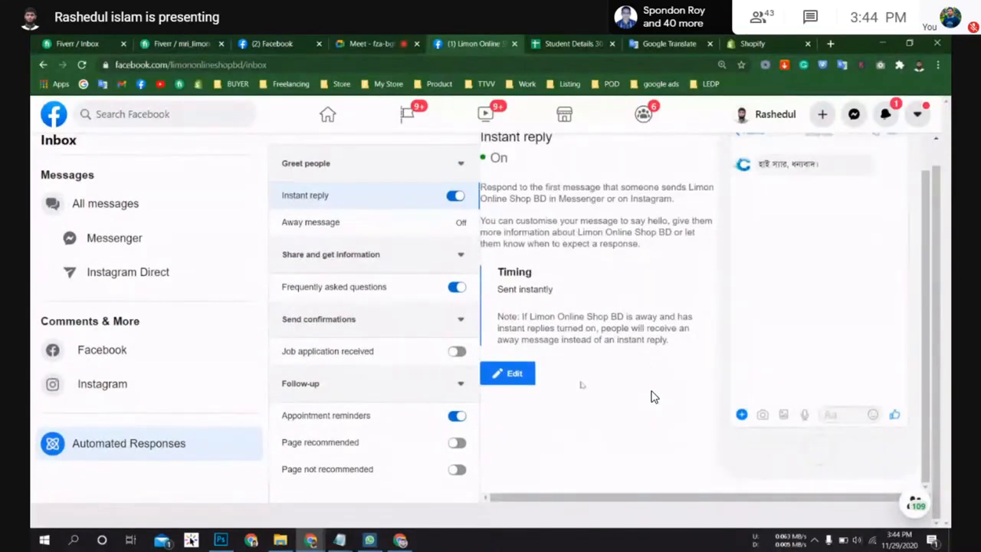
{"action": "scroll", "coordinate": [653, 396], "scroll_direction": "up", "scroll_amount": 1}
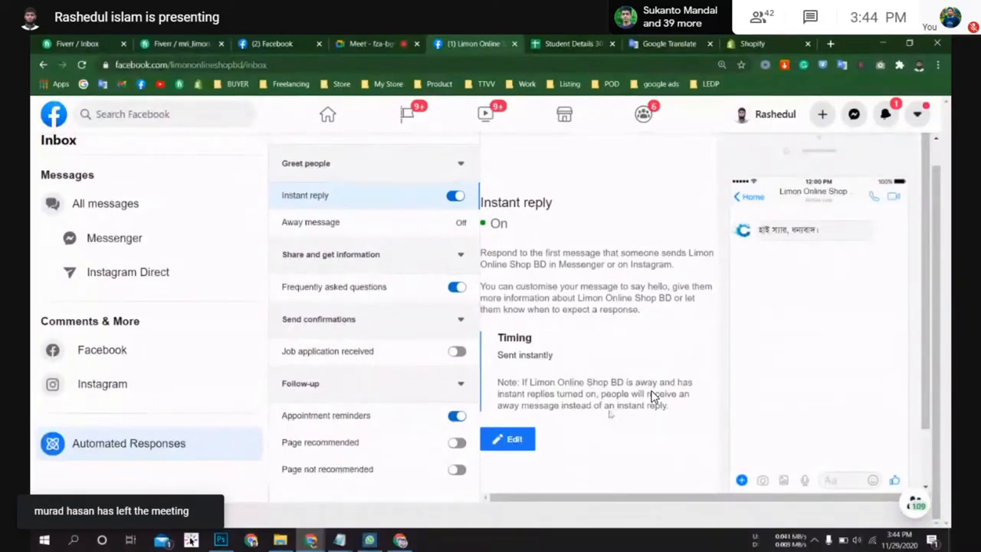
{"action": "scroll", "coordinate": [652, 395], "scroll_direction": "down", "scroll_amount": 1}
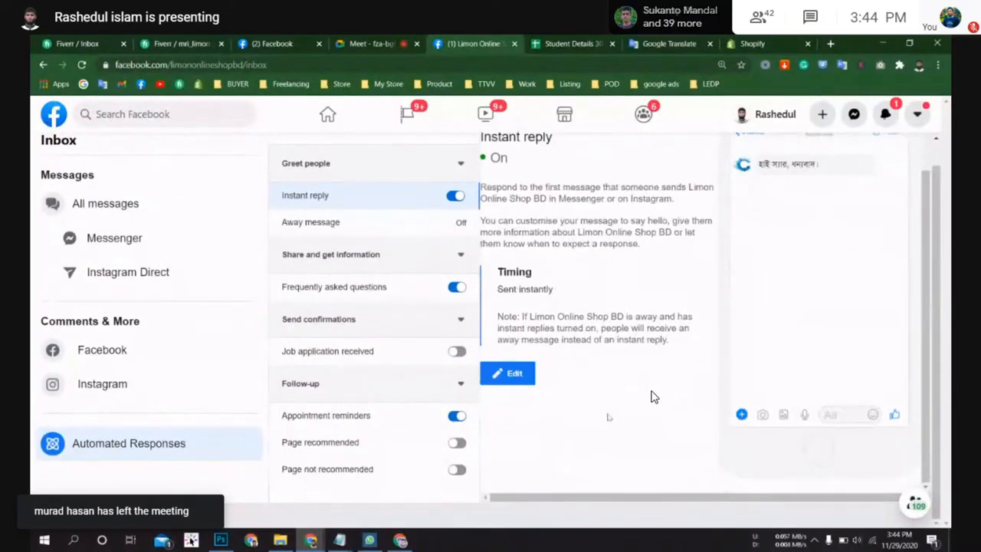
{"action": "scroll", "coordinate": [652, 395], "scroll_direction": "up", "scroll_amount": 1}
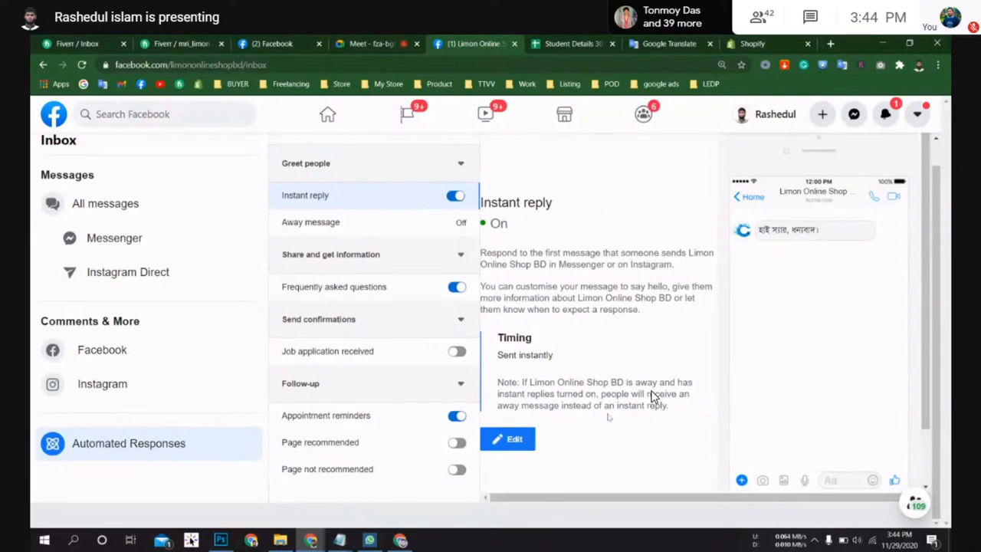
{"action": "scroll", "coordinate": [652, 395], "scroll_direction": "up", "scroll_amount": 1}
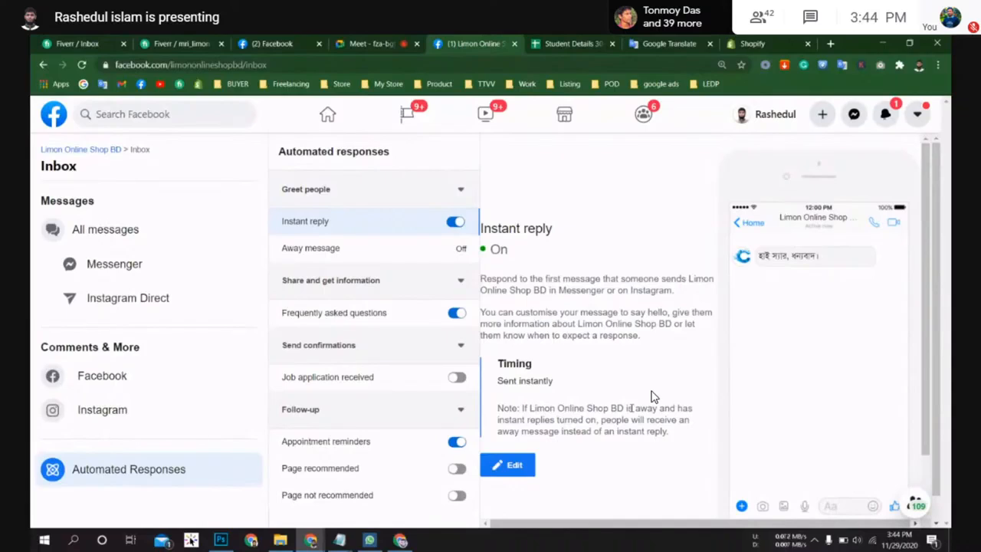
Step: Return to the page's home and scroll through its setup checklist and offer post
{"action": "left_click", "coordinate": [141, 152]}
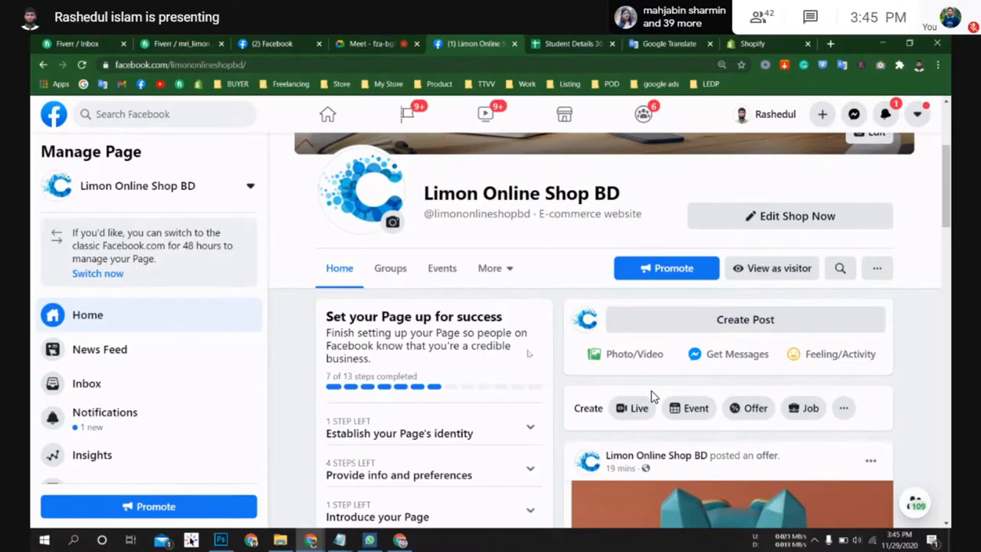
{"action": "scroll", "coordinate": [652, 396], "scroll_direction": "down", "scroll_amount": 3}
{"action": "scroll", "coordinate": [652, 396], "scroll_direction": "down", "scroll_amount": 2}
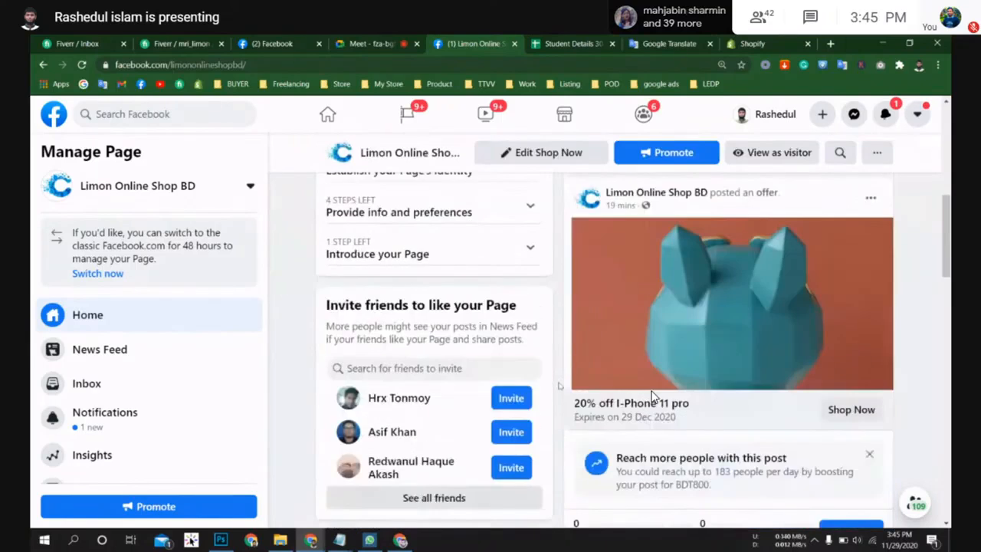
{"action": "scroll", "coordinate": [652, 396], "scroll_direction": "up", "scroll_amount": 5}
{"action": "scroll", "coordinate": [652, 396], "scroll_direction": "up", "scroll_amount": 2}
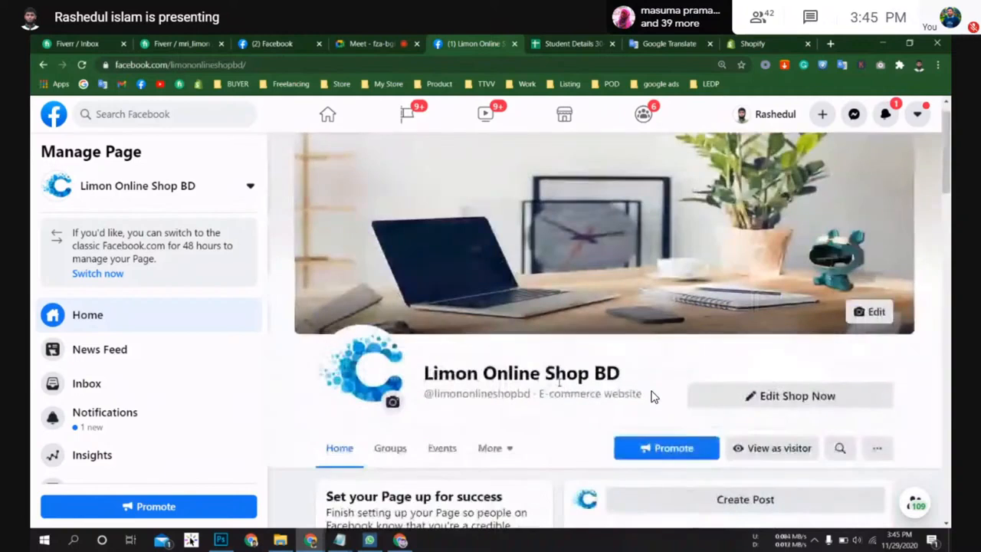
{"action": "scroll", "coordinate": [652, 396], "scroll_direction": "down", "scroll_amount": 2}
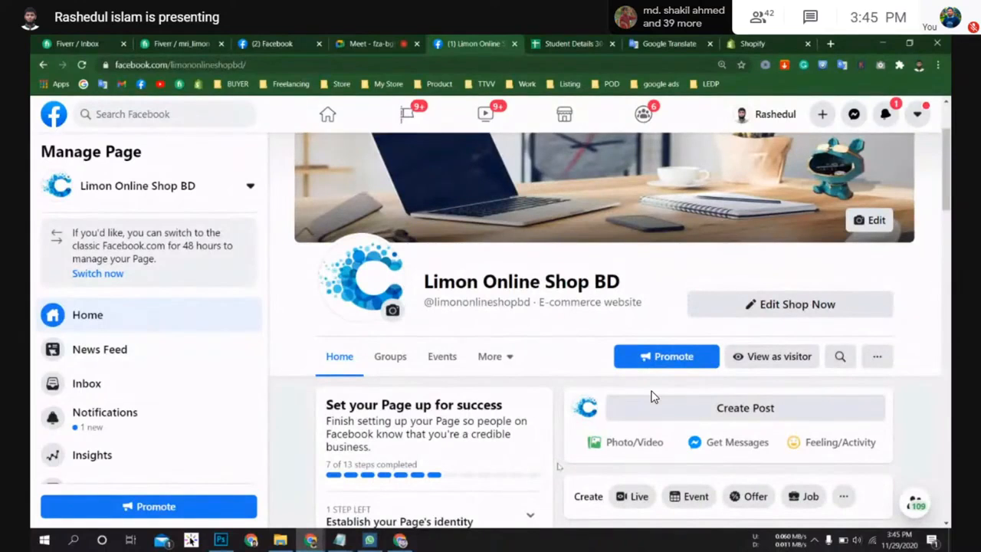
{"action": "scroll", "coordinate": [652, 397], "scroll_direction": "down", "scroll_amount": 2}
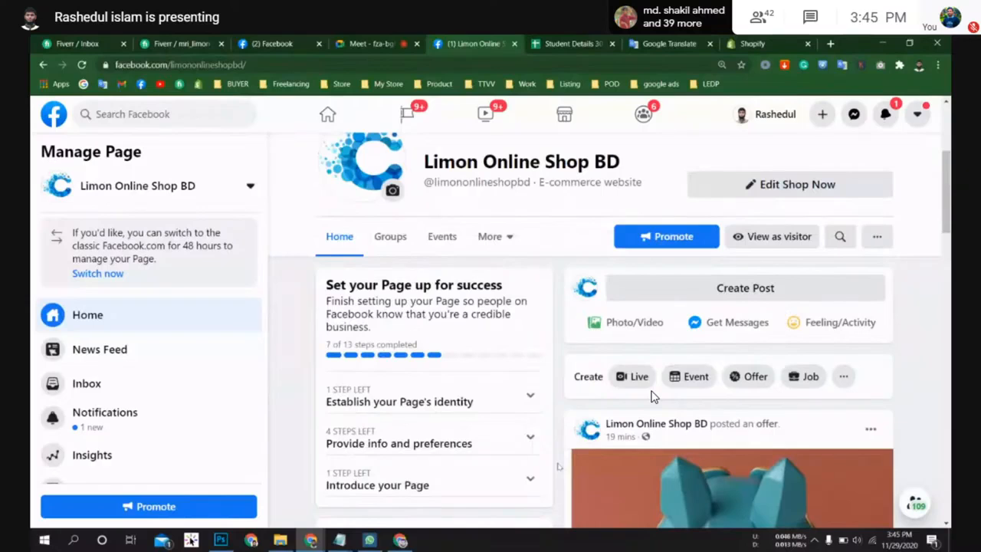
{"action": "scroll", "coordinate": [652, 397], "scroll_direction": "down", "scroll_amount": 3}
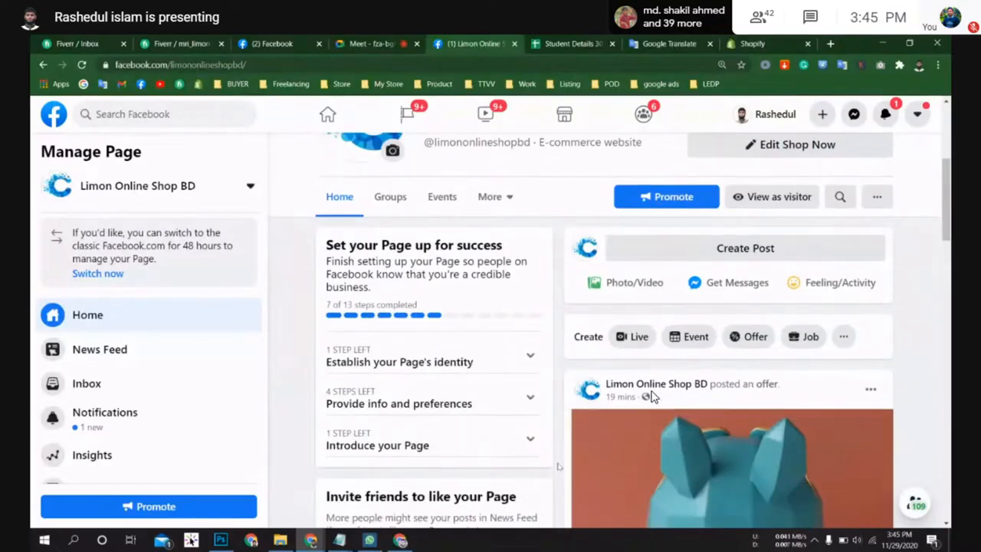
{"action": "scroll", "coordinate": [652, 396], "scroll_direction": "up", "scroll_amount": 5}
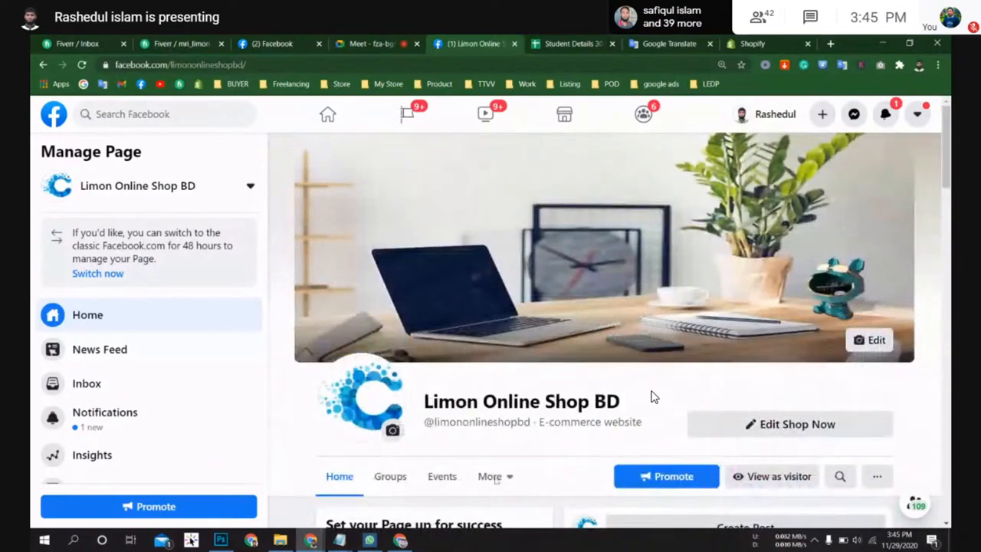
Step: Check the page switcher list and scroll the page management sidebar
{"action": "left_click", "coordinate": [250, 186]}
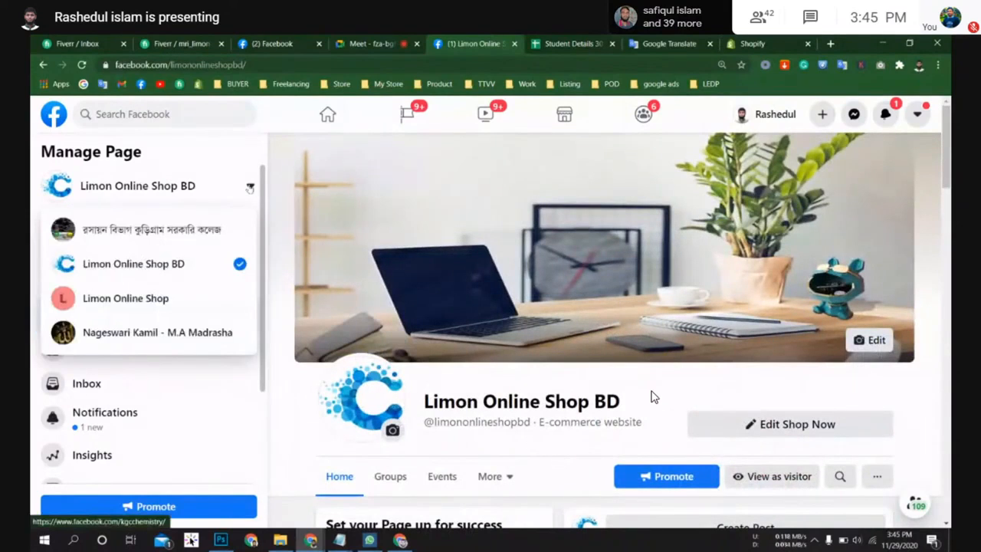
{"action": "left_click", "coordinate": [250, 186]}
{"action": "scroll", "coordinate": [241, 292], "scroll_direction": "down", "scroll_amount": 2}
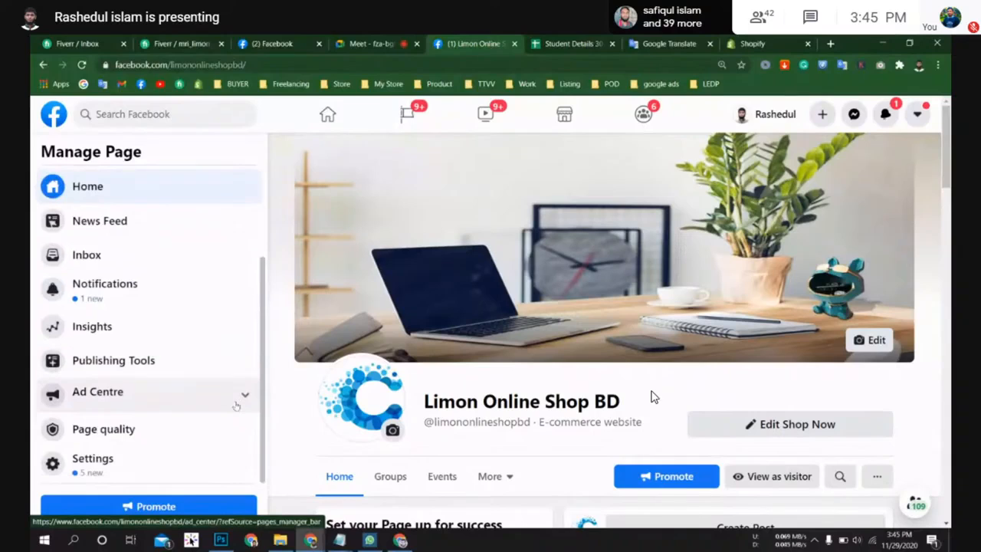
Step: Open the page settings' Templates and tabs section and scroll through its list of tabs
{"action": "left_click", "coordinate": [86, 463]}
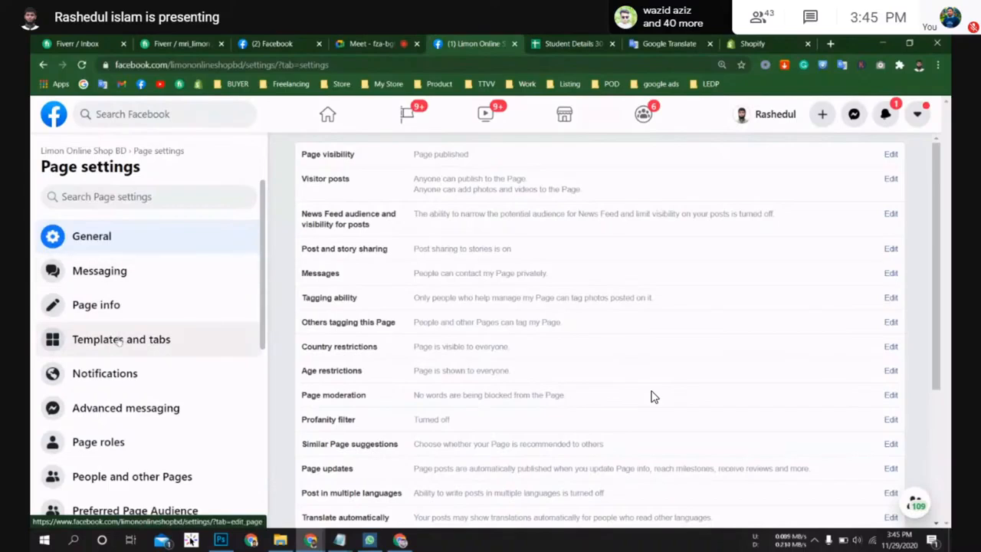
{"action": "left_click", "coordinate": [111, 347]}
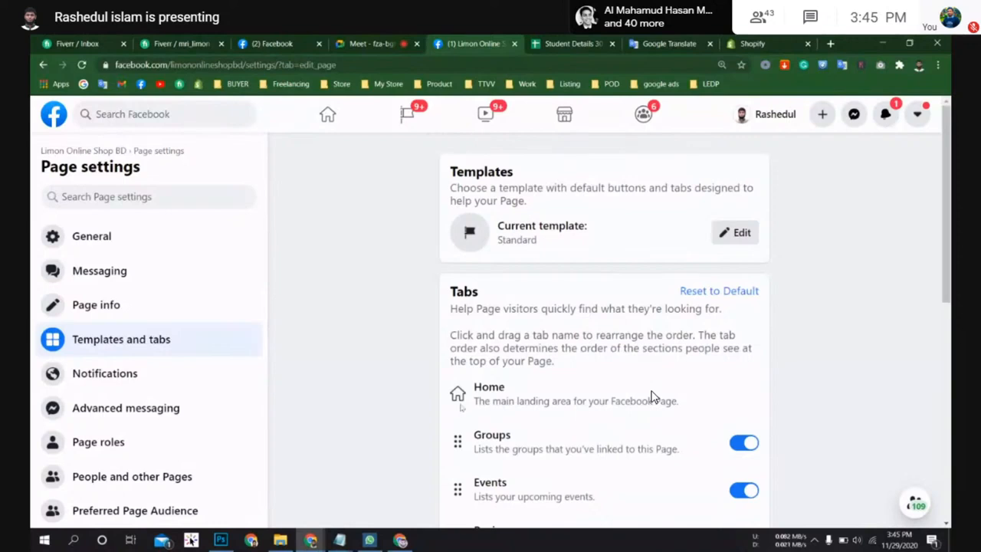
{"action": "scroll", "coordinate": [653, 396], "scroll_direction": "down", "scroll_amount": 1}
{"action": "scroll", "coordinate": [653, 397], "scroll_direction": "down", "scroll_amount": 3}
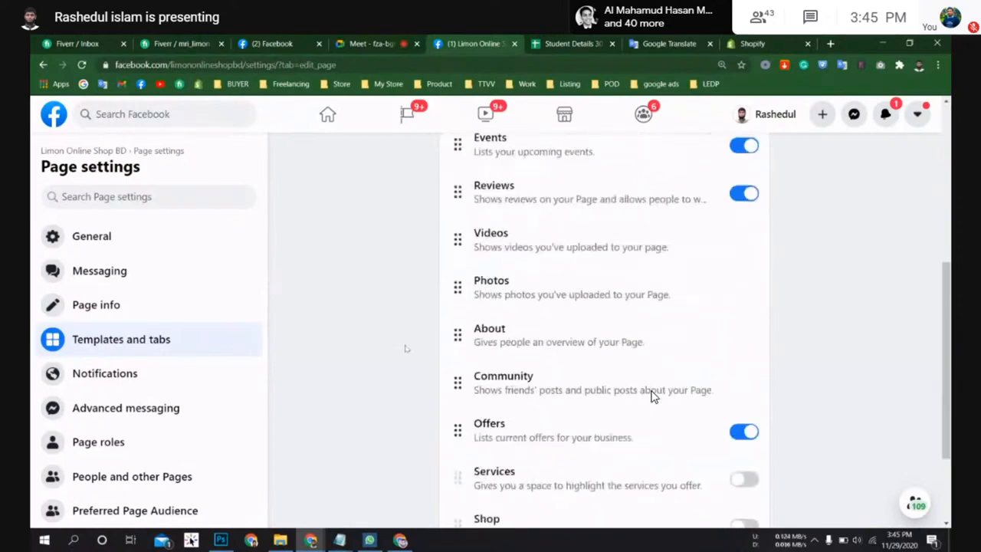
{"action": "scroll", "coordinate": [653, 397], "scroll_direction": "up", "scroll_amount": 4}
Step: Change the page template to Business, previewing its tab list, and apply it
{"action": "left_click", "coordinate": [735, 233]}
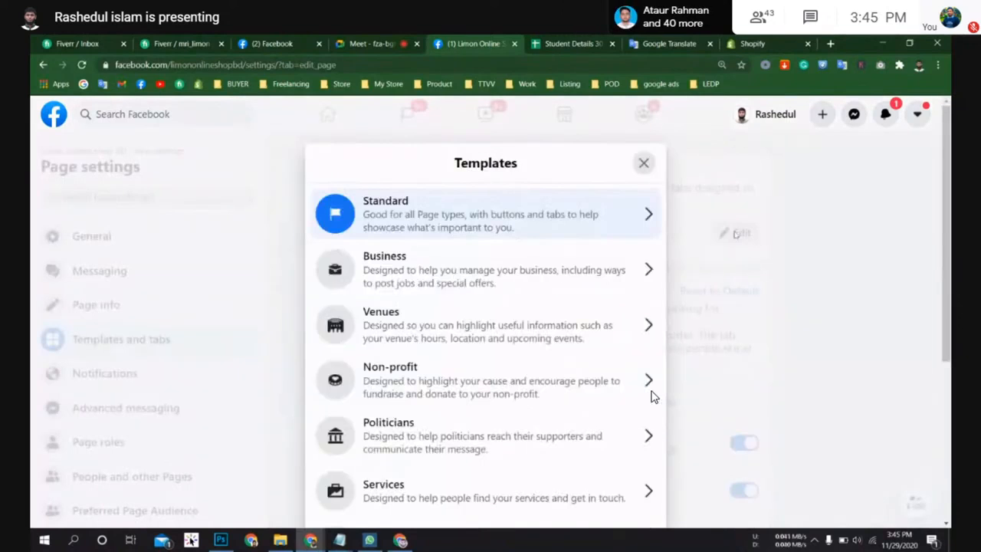
{"action": "left_click", "coordinate": [452, 278]}
{"action": "scroll", "coordinate": [484, 348], "scroll_direction": "down", "scroll_amount": 1}
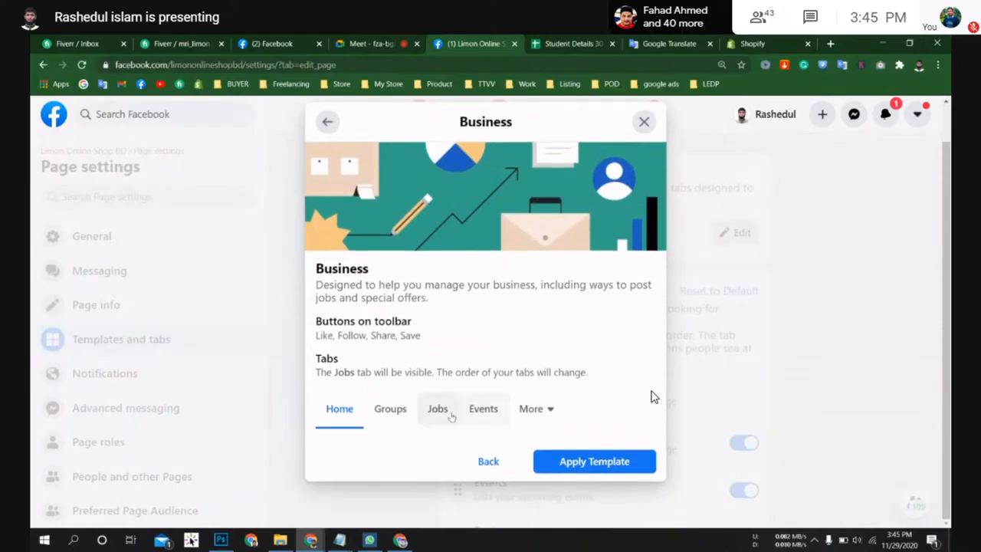
{"action": "left_click", "coordinate": [535, 408]}
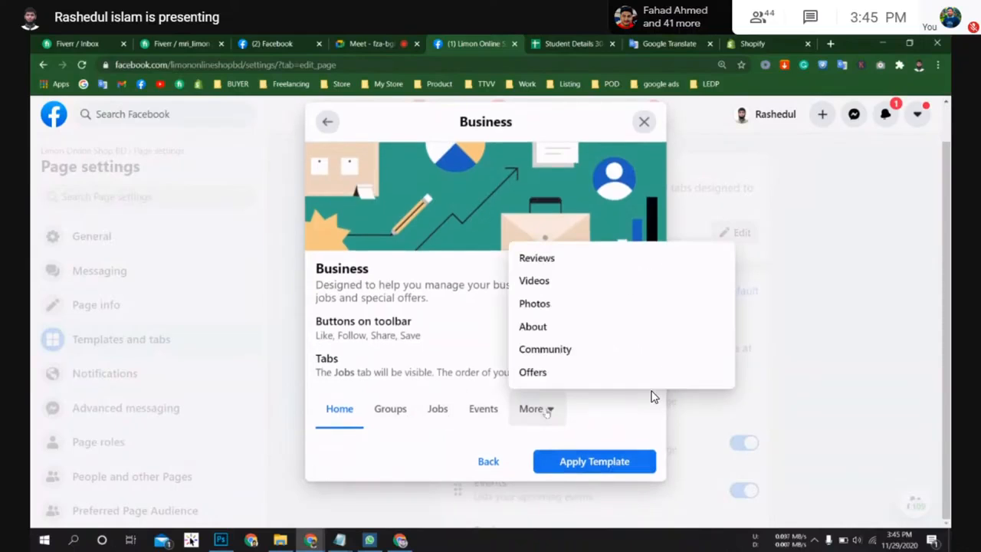
{"action": "left_click", "coordinate": [537, 257]}
{"action": "left_click", "coordinate": [535, 408]}
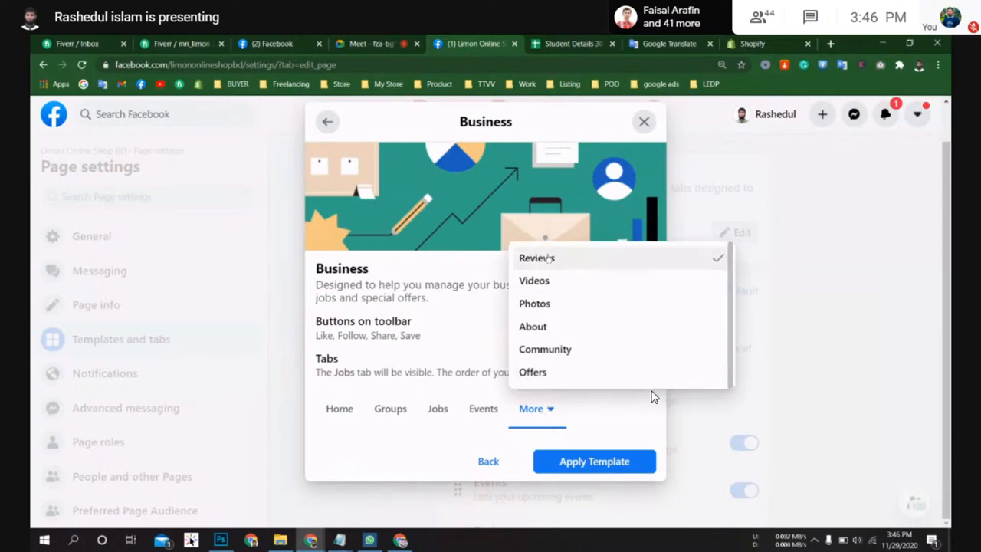
{"action": "left_click", "coordinate": [552, 420]}
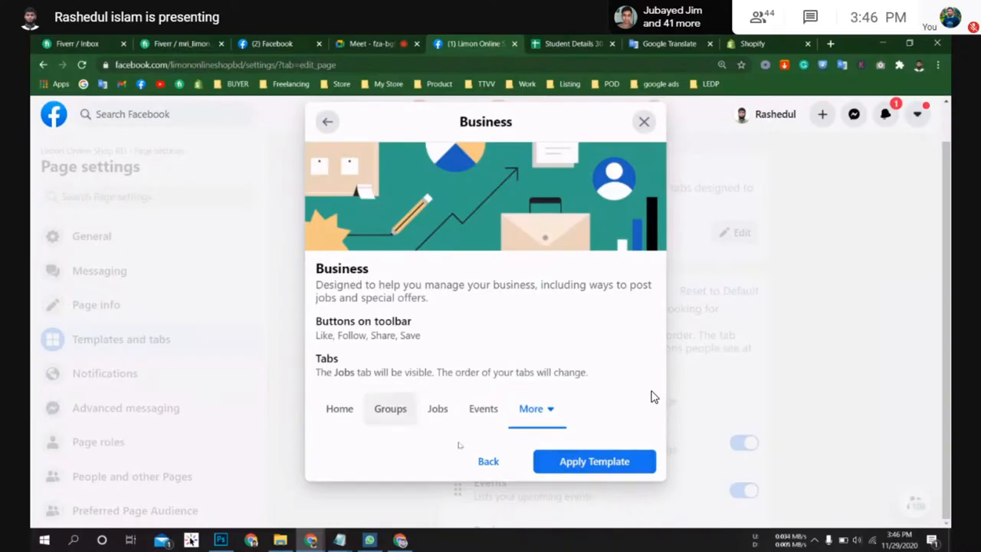
{"action": "left_click", "coordinate": [579, 467]}
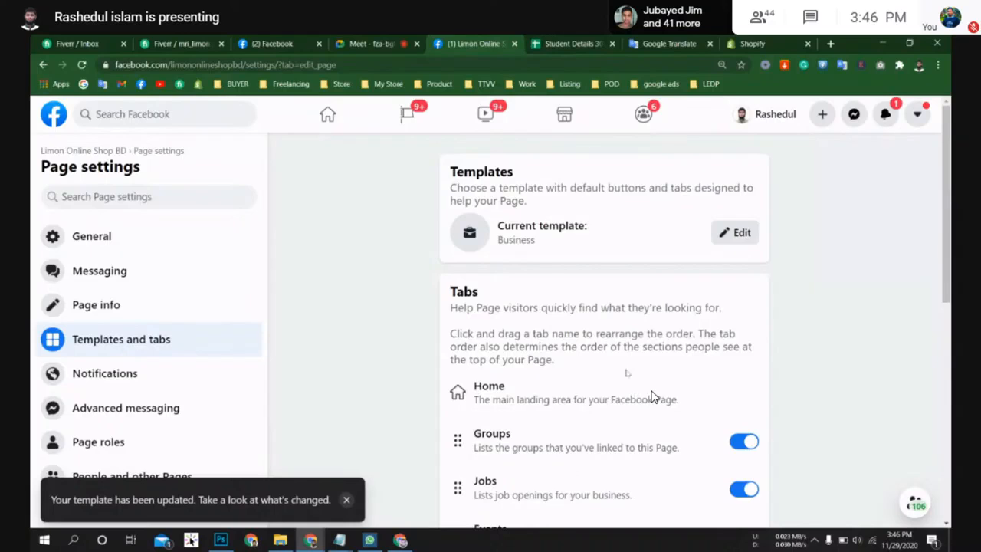
Step: Move the Reviews tab up to sit directly below Groups
{"action": "scroll", "coordinate": [651, 396], "scroll_direction": "down", "scroll_amount": 5}
{"action": "scroll", "coordinate": [651, 397], "scroll_direction": "up", "scroll_amount": 3}
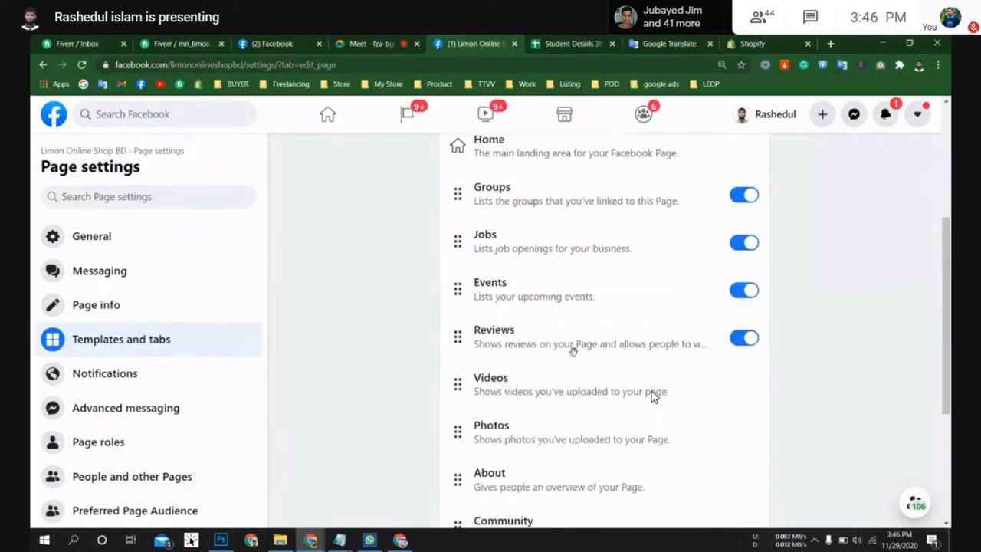
{"action": "left_click_drag", "start_coordinate": [460, 349], "coordinate": [462, 261]}
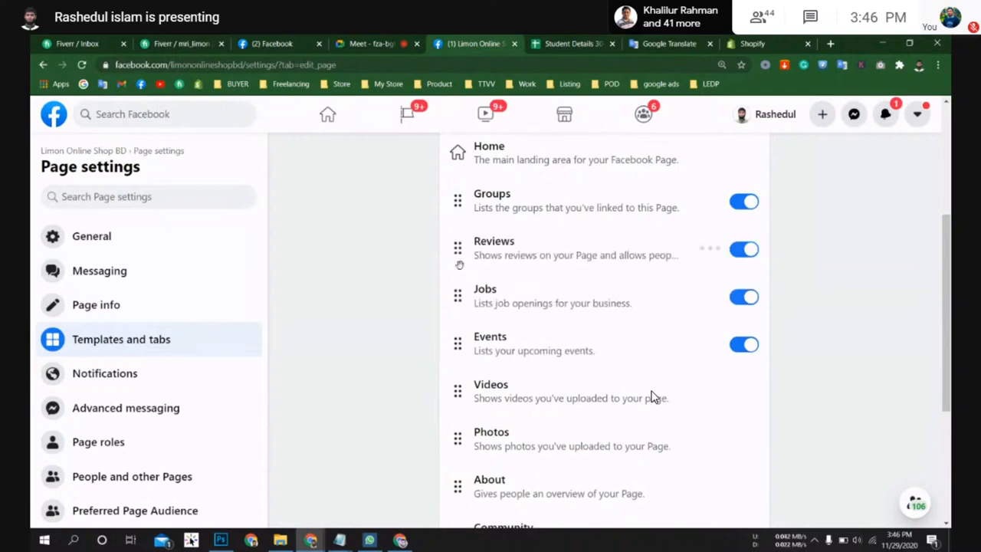
{"action": "scroll", "coordinate": [542, 376], "scroll_direction": "up", "scroll_amount": 3}
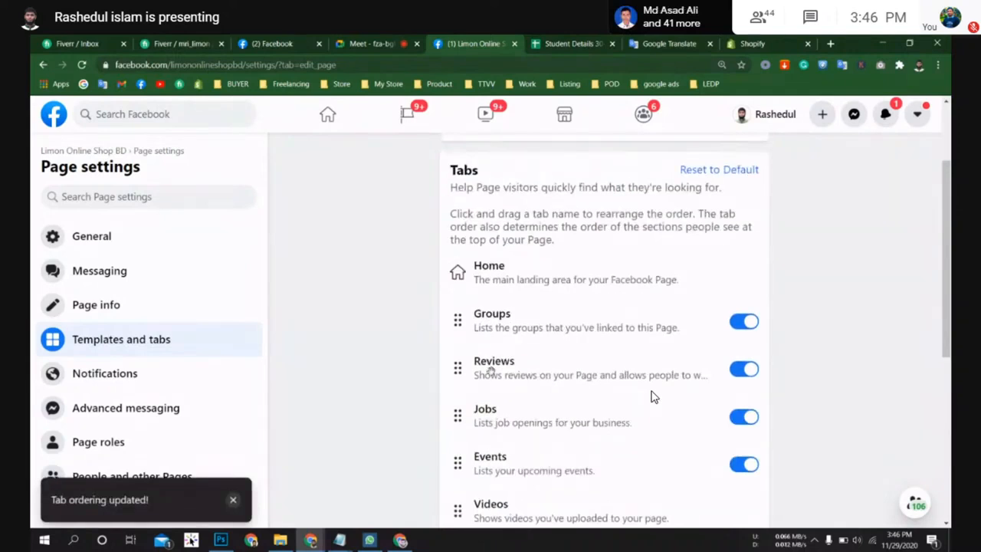
Step: Move the Offers tab up to sit directly below Events
{"action": "scroll", "coordinate": [542, 375], "scroll_direction": "down", "scroll_amount": 3}
{"action": "left_click_drag", "start_coordinate": [458, 440], "coordinate": [483, 424]}
{"action": "scroll", "coordinate": [494, 464], "scroll_direction": "down", "scroll_amount": 1}
{"action": "scroll", "coordinate": [488, 470], "scroll_direction": "down", "scroll_amount": 3}
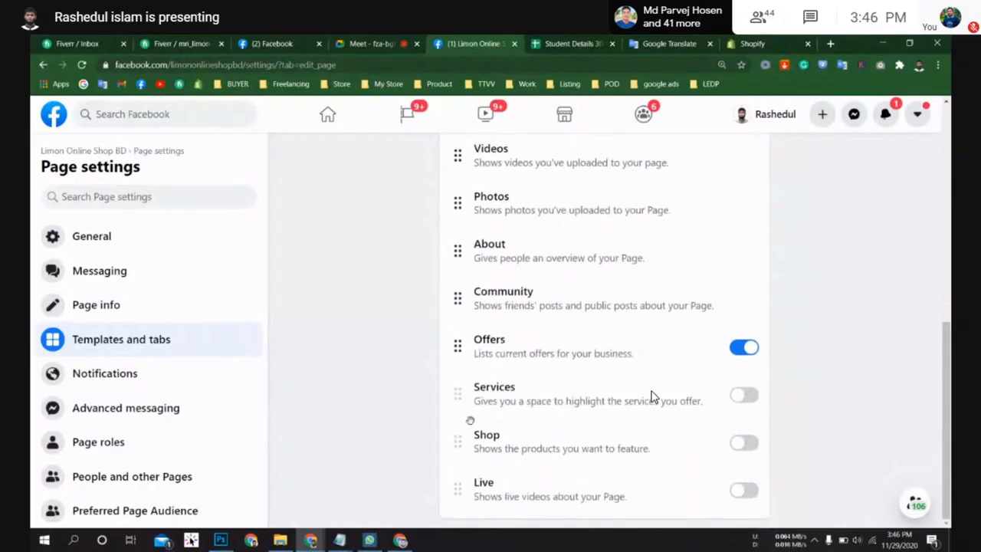
{"action": "left_click_drag", "start_coordinate": [462, 350], "coordinate": [459, 156]}
{"action": "scroll", "coordinate": [456, 413], "scroll_direction": "up", "scroll_amount": 1}
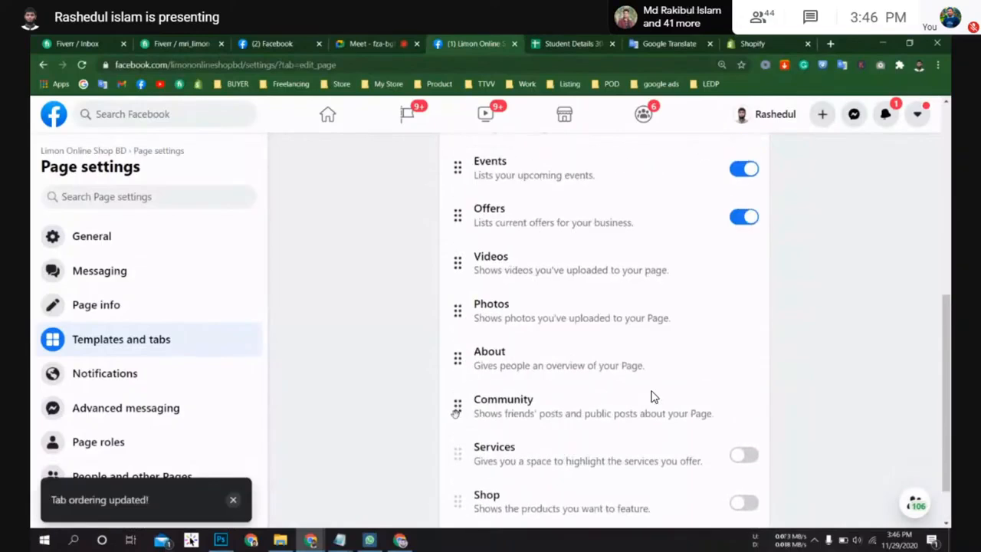
Step: Move the Shop and Live tabs above Offers and turn both tabs on
{"action": "left_click_drag", "start_coordinate": [468, 496], "coordinate": [452, 191]}
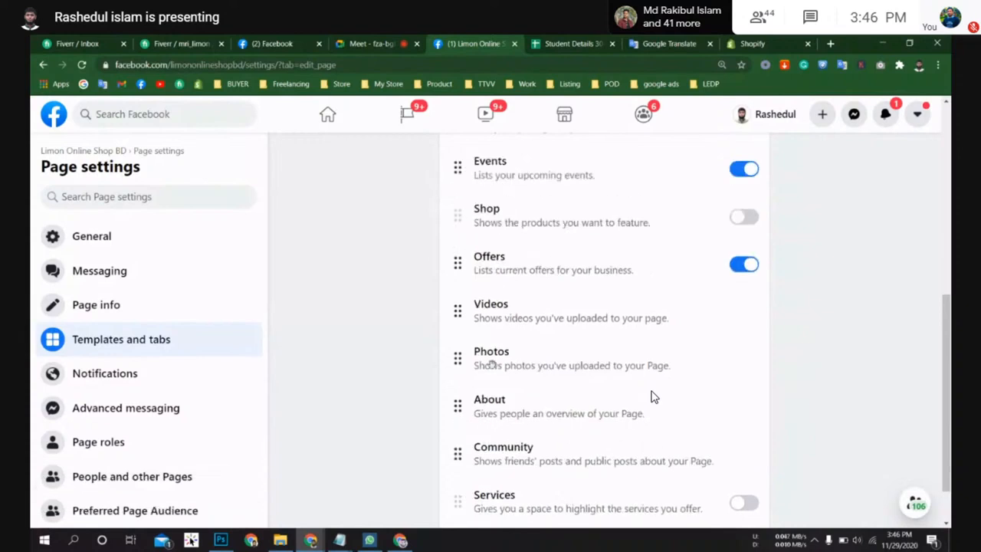
{"action": "scroll", "coordinate": [509, 469], "scroll_direction": "down", "scroll_amount": 1}
{"action": "left_click_drag", "start_coordinate": [471, 500], "coordinate": [457, 201]}
{"action": "scroll", "coordinate": [653, 397], "scroll_direction": "up", "scroll_amount": 1}
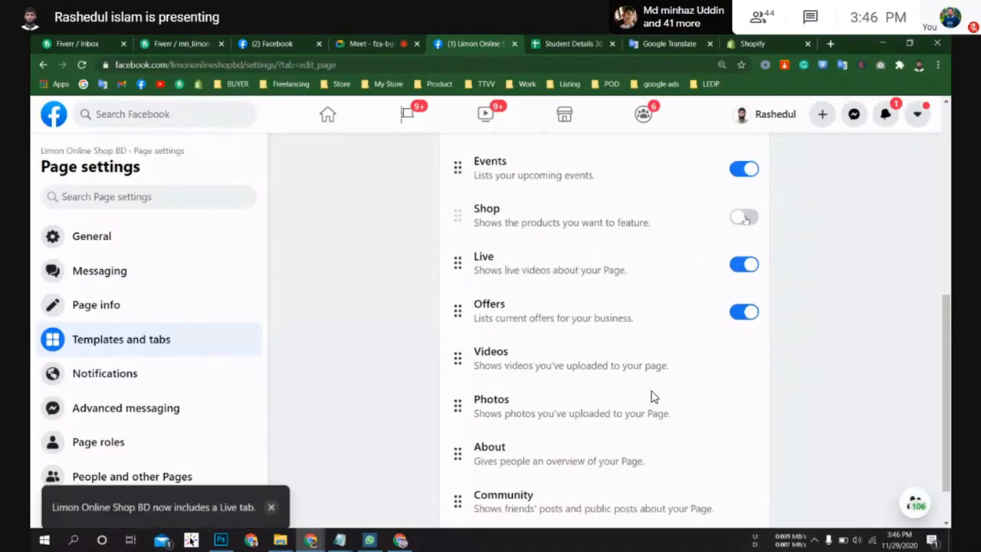
{"action": "scroll", "coordinate": [653, 396], "scroll_direction": "up", "scroll_amount": 2}
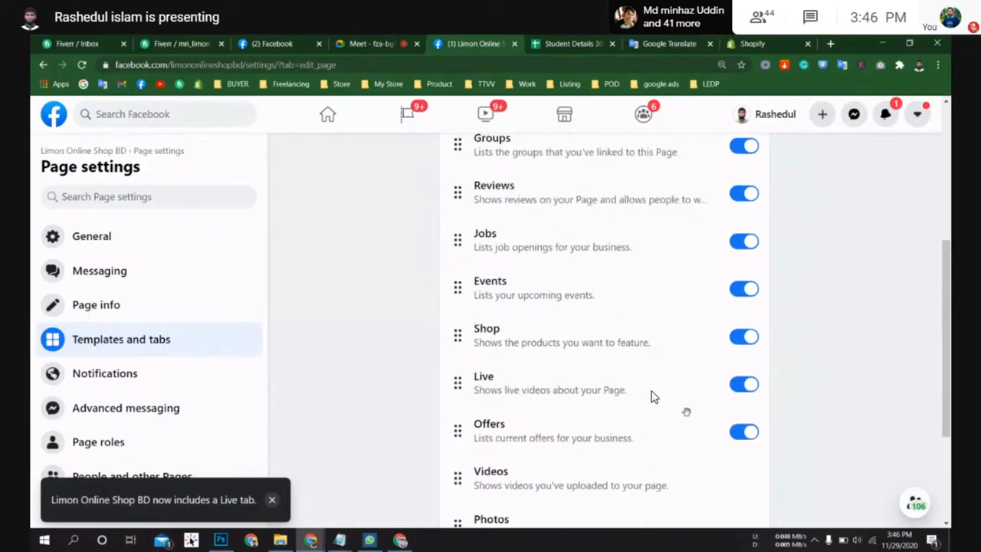
{"action": "scroll", "coordinate": [653, 397], "scroll_direction": "up", "scroll_amount": 5}
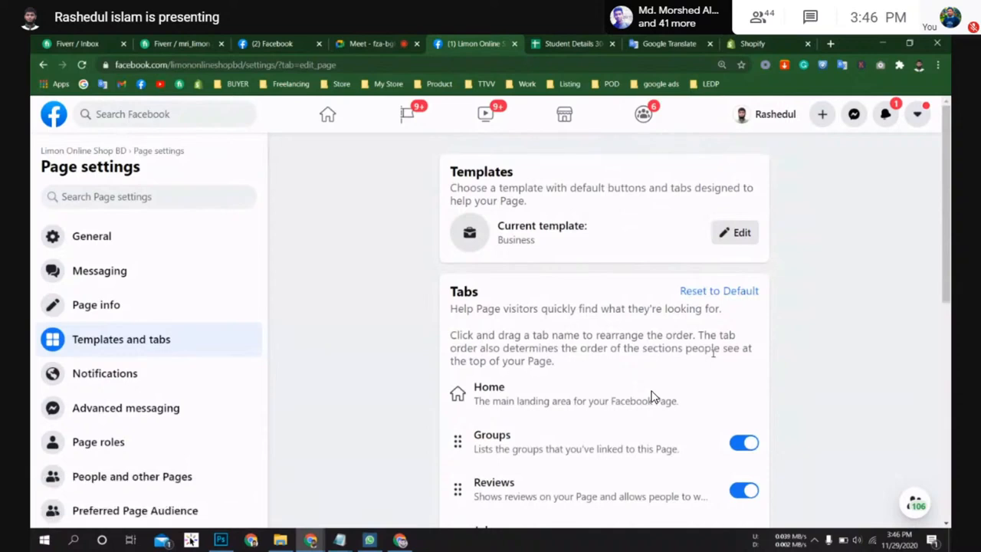
{"action": "scroll", "coordinate": [653, 396], "scroll_direction": "down", "scroll_amount": 4}
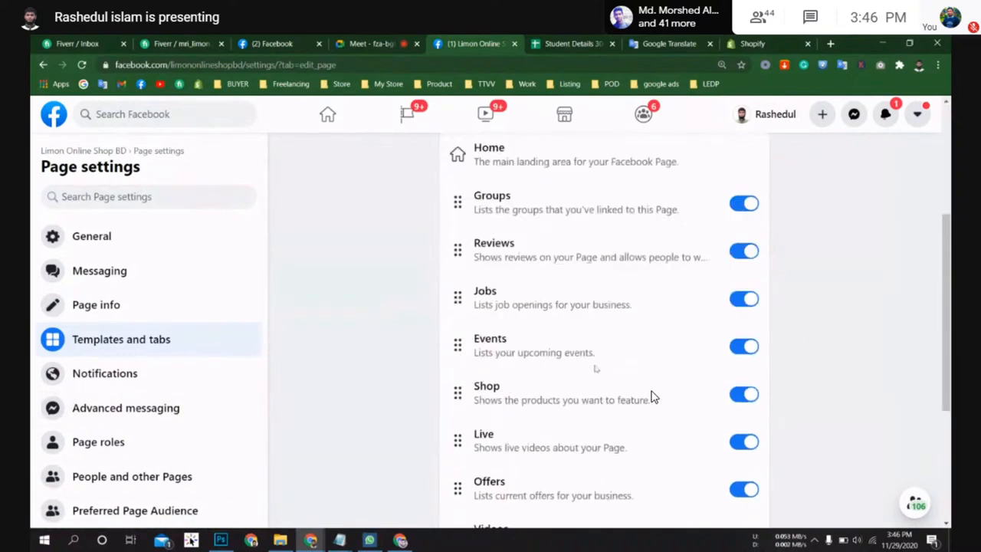
Step: Open the Advanced messaging settings and scroll through its general settings and requested features
{"action": "left_click", "coordinate": [194, 412]}
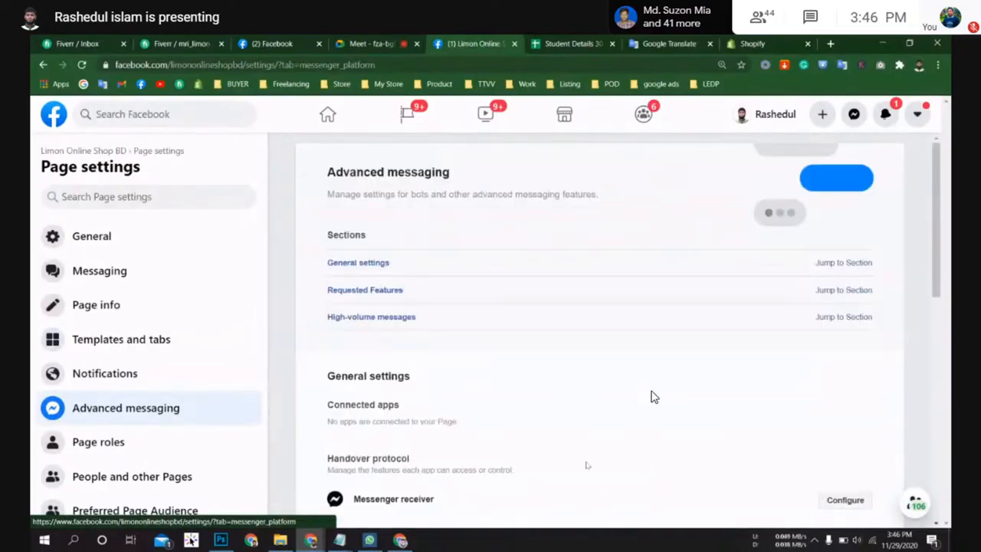
{"action": "scroll", "coordinate": [653, 396], "scroll_direction": "down", "scroll_amount": 2}
{"action": "scroll", "coordinate": [653, 396], "scroll_direction": "down", "scroll_amount": 1}
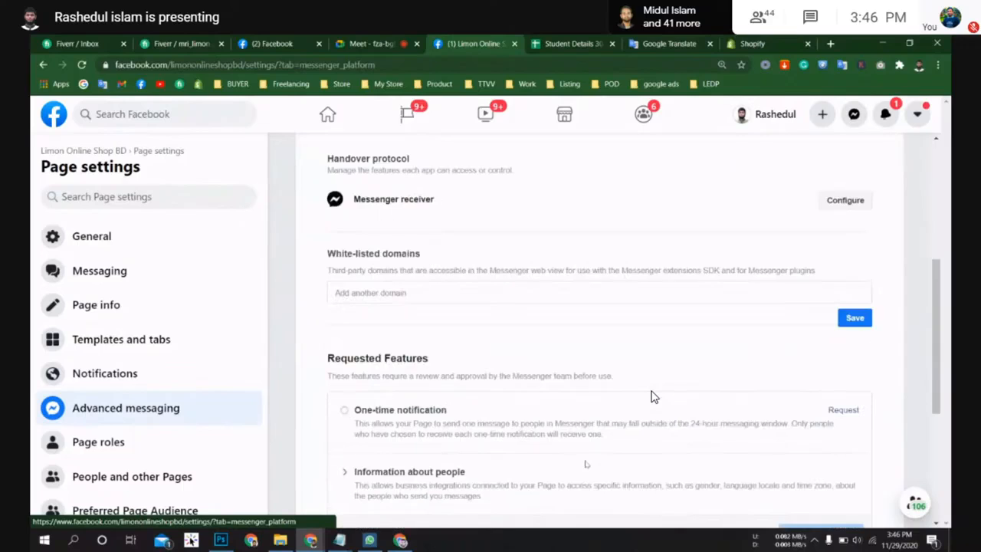
{"action": "scroll", "coordinate": [653, 396], "scroll_direction": "down", "scroll_amount": 1}
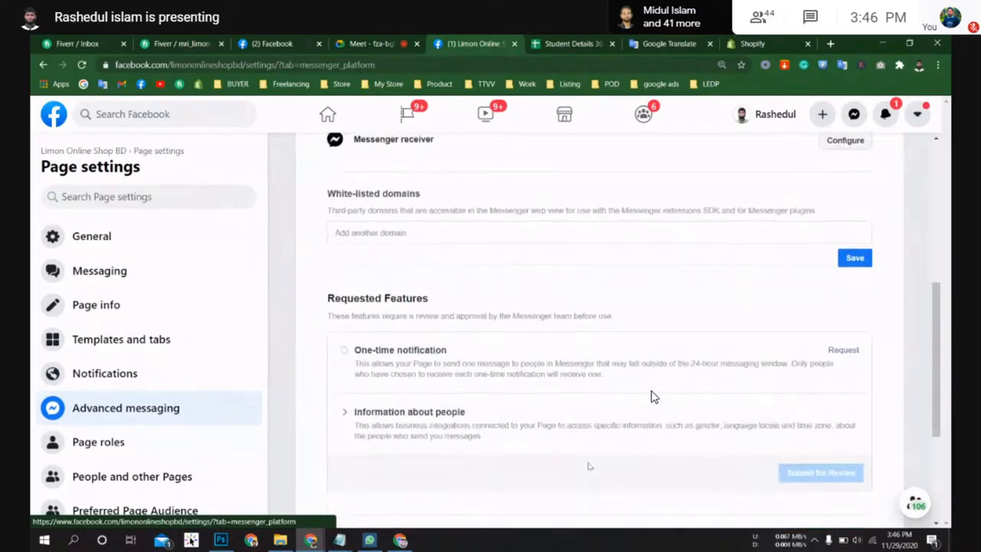
{"action": "scroll", "coordinate": [653, 397], "scroll_direction": "up", "scroll_amount": 4}
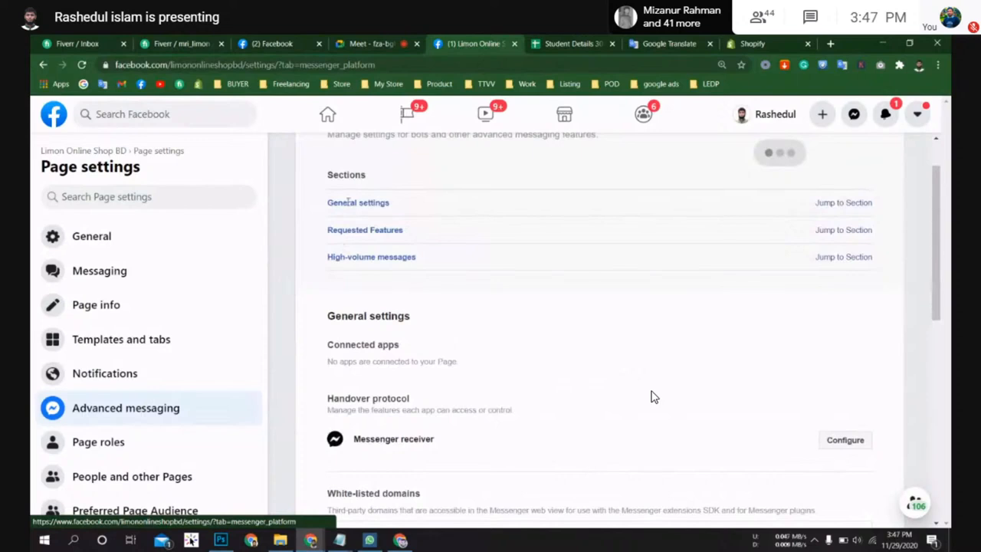
{"action": "scroll", "coordinate": [654, 397], "scroll_direction": "down", "scroll_amount": 2}
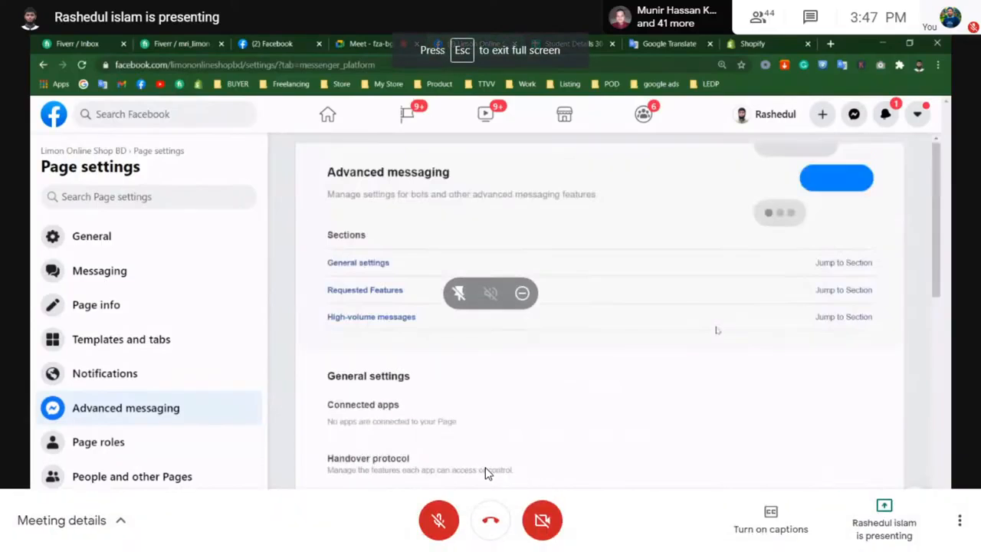
{"action": "left_click", "coordinate": [443, 519]}
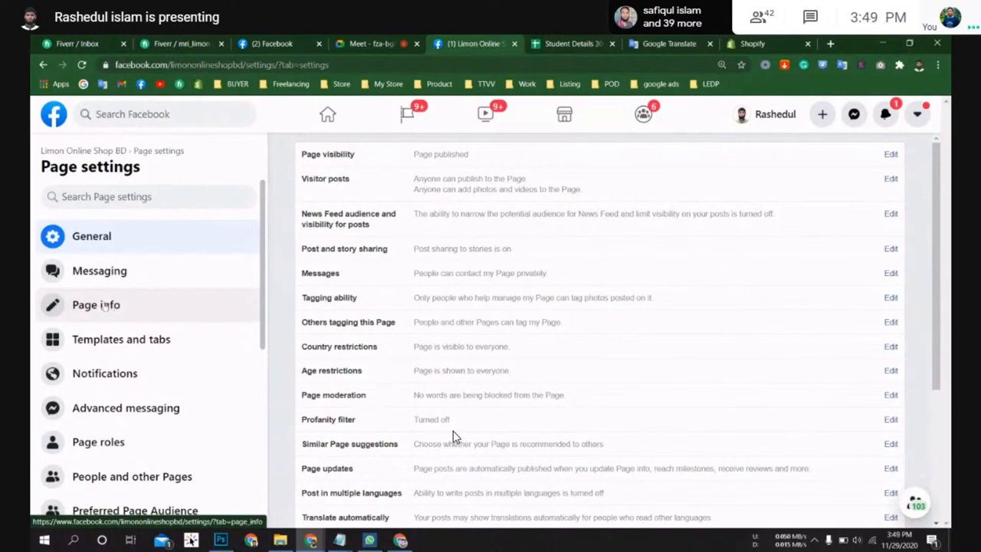
Step: Open the Page roles settings and scroll to the role sections
{"action": "scroll", "coordinate": [104, 306], "scroll_direction": "down", "scroll_amount": 3}
{"action": "scroll", "coordinate": [144, 383], "scroll_direction": "up", "scroll_amount": 5}
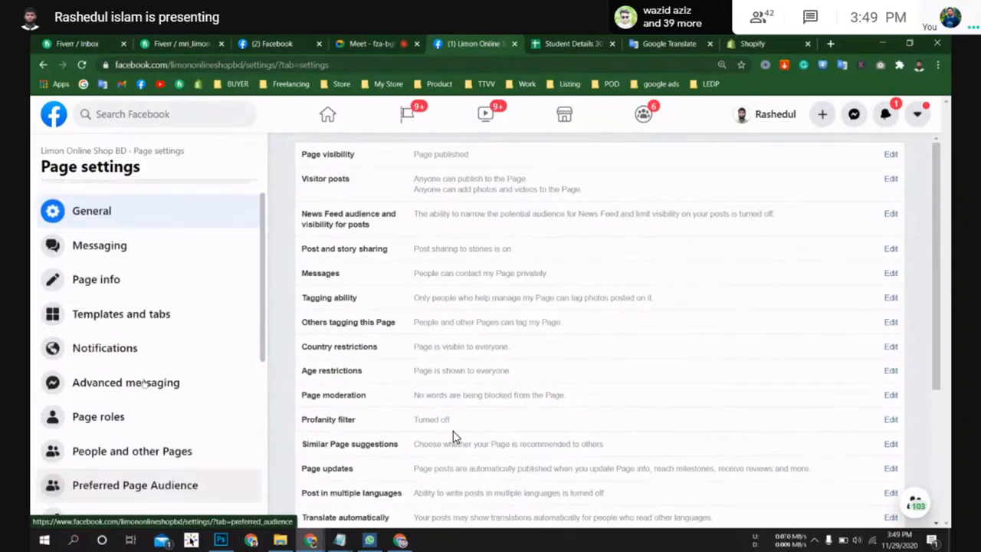
{"action": "scroll", "coordinate": [101, 420], "scroll_direction": "down", "scroll_amount": 1}
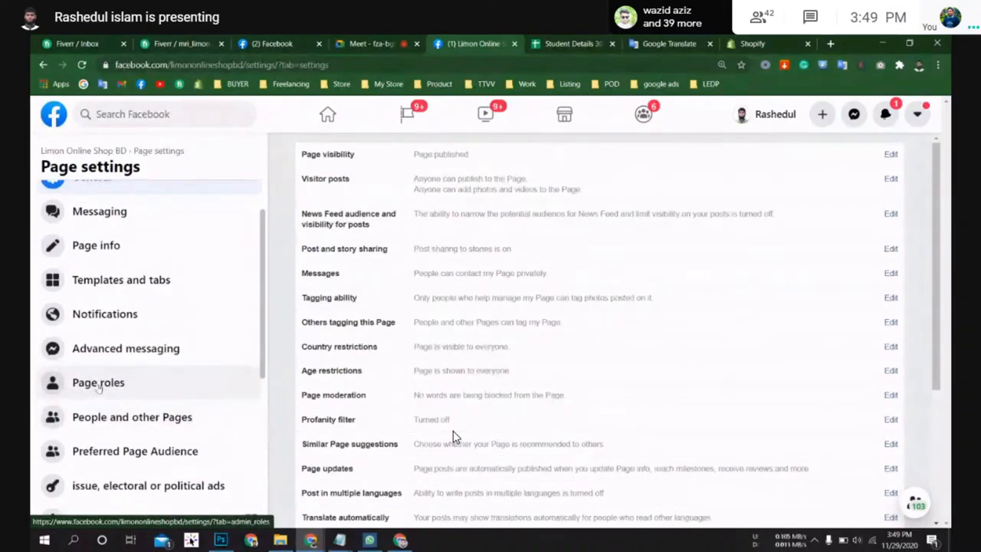
{"action": "left_click", "coordinate": [96, 383]}
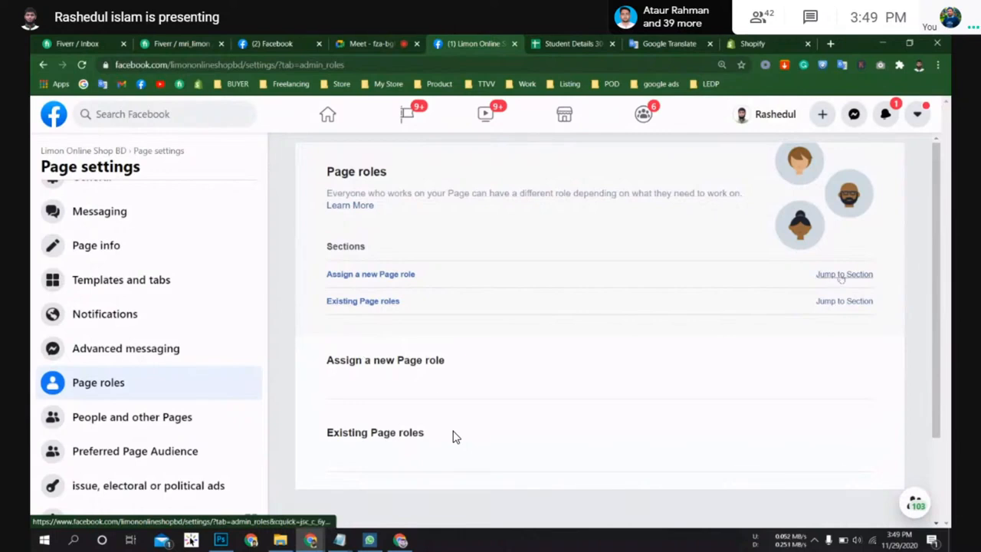
{"action": "scroll", "coordinate": [453, 437], "scroll_direction": "down", "scroll_amount": 2}
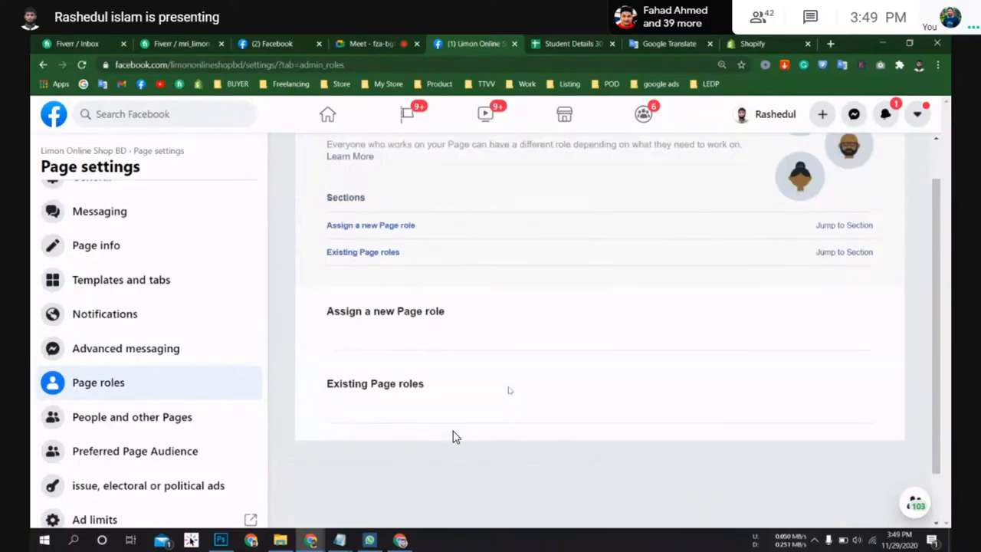
Step: Search for a friend by name in the Assign a new Page role field and select them from the suggestions
{"action": "left_click", "coordinate": [460, 397]}
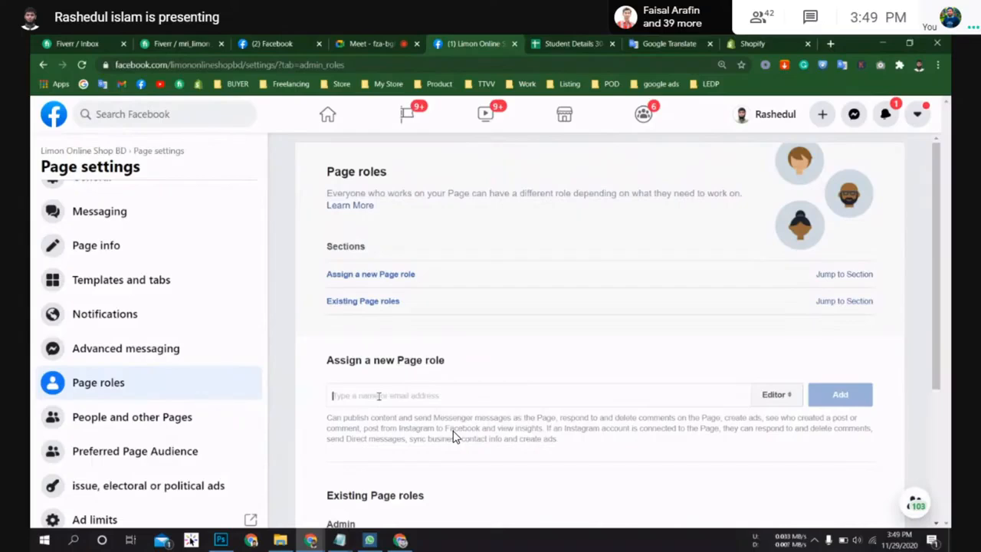
{"action": "type", "text": "শাহা"}
{"action": "key", "text": "BackSpace"}
{"action": "key", "text": "BackSpace"}
{"action": "key", "text": "BackSpace"}
{"action": "key", "text": "BackSpace"}
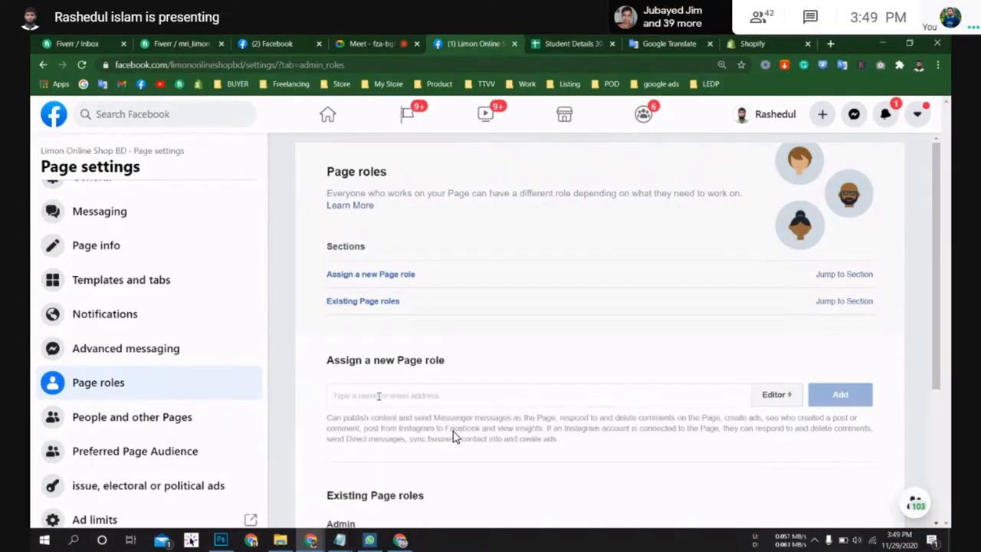
{"action": "key", "text": "ctrl+F12"}
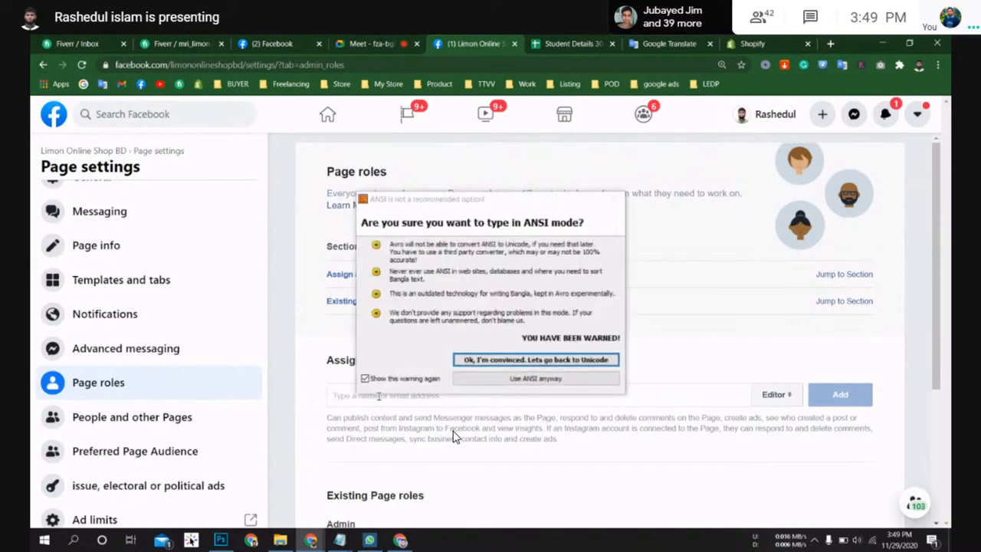
{"action": "key", "text": "Return"}
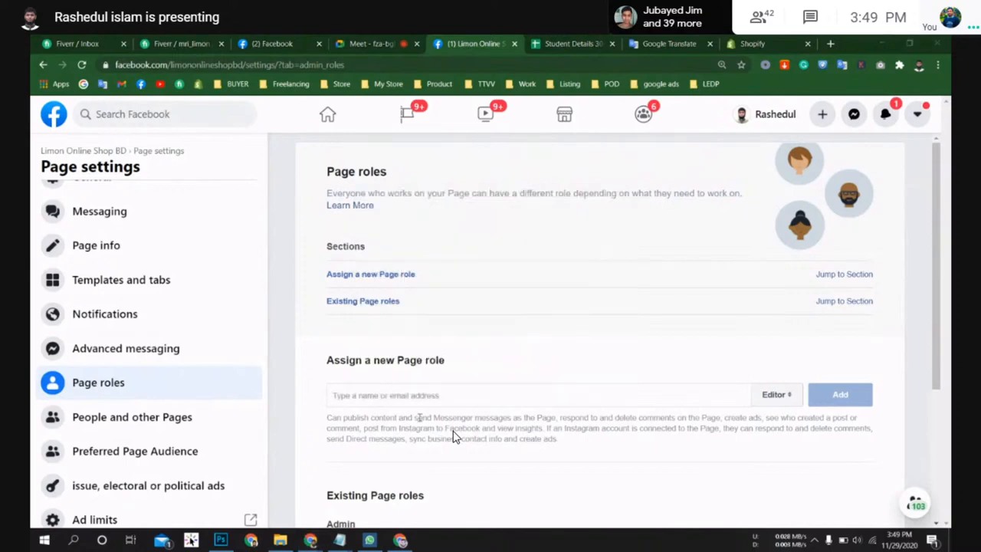
{"action": "type", "text": "মণ"}
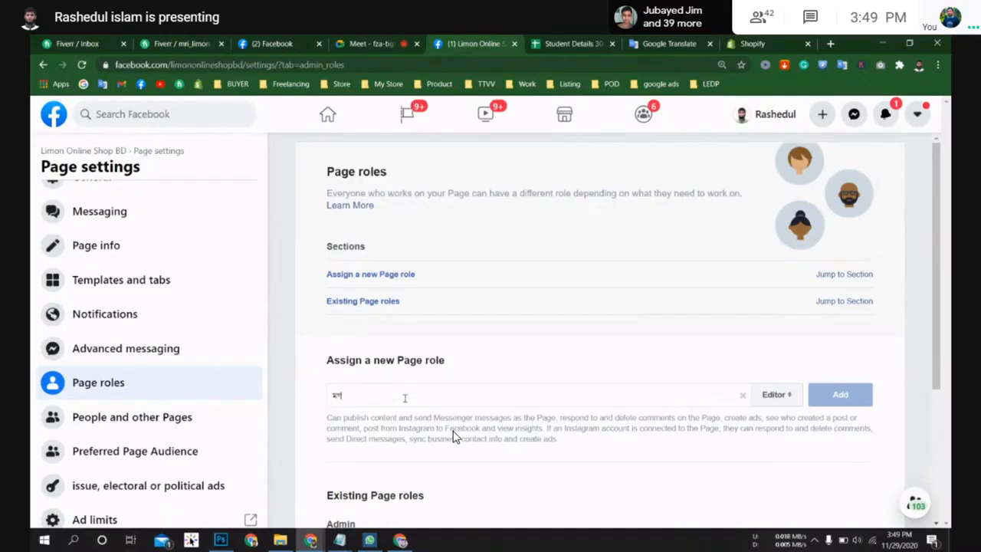
{"action": "key", "text": "BackSpace"}
{"action": "key", "text": "BackSpace"}
{"action": "type", "text": "md"}
{"action": "key", "text": "BackSpace"}
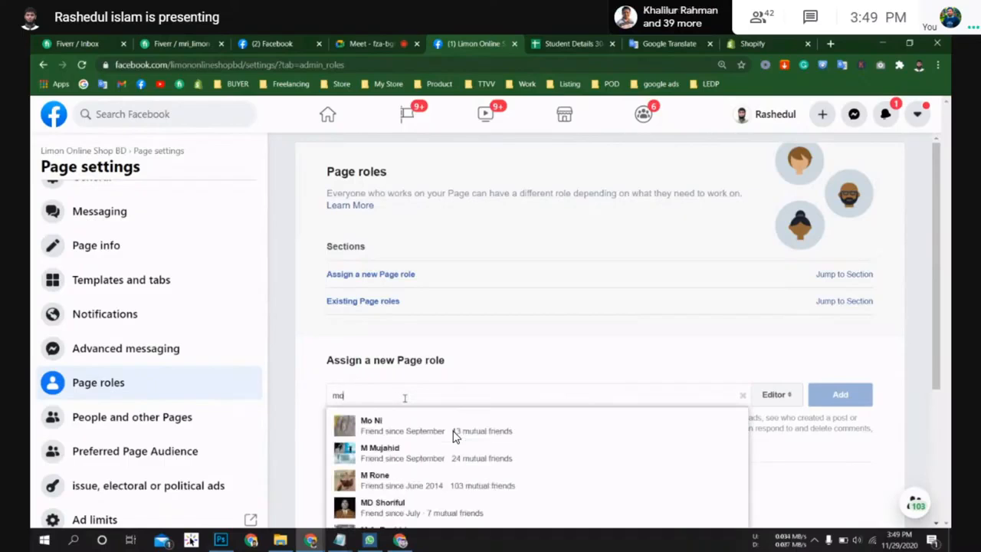
{"action": "type", "text": "oni"}
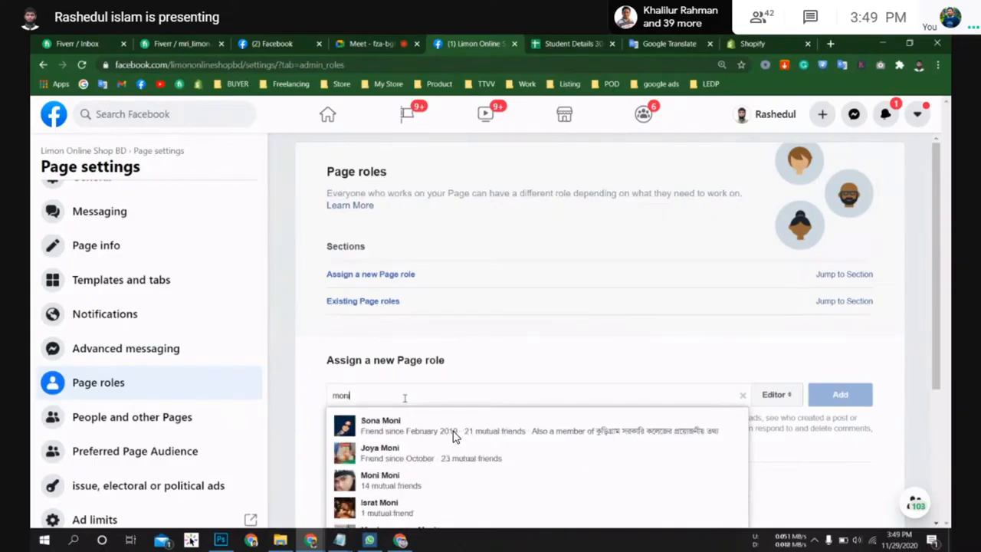
{"action": "type", "text": "ru"}
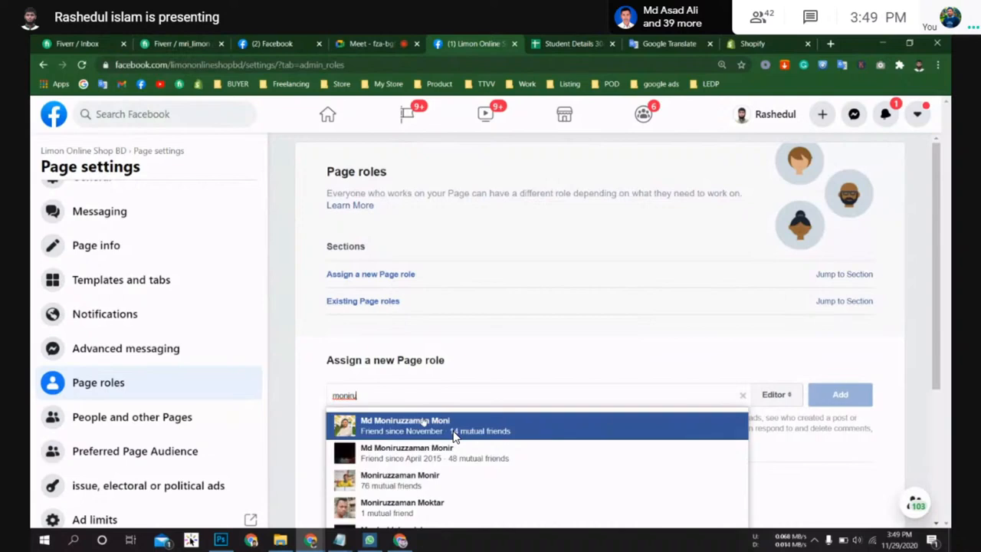
{"action": "left_click", "coordinate": [454, 435]}
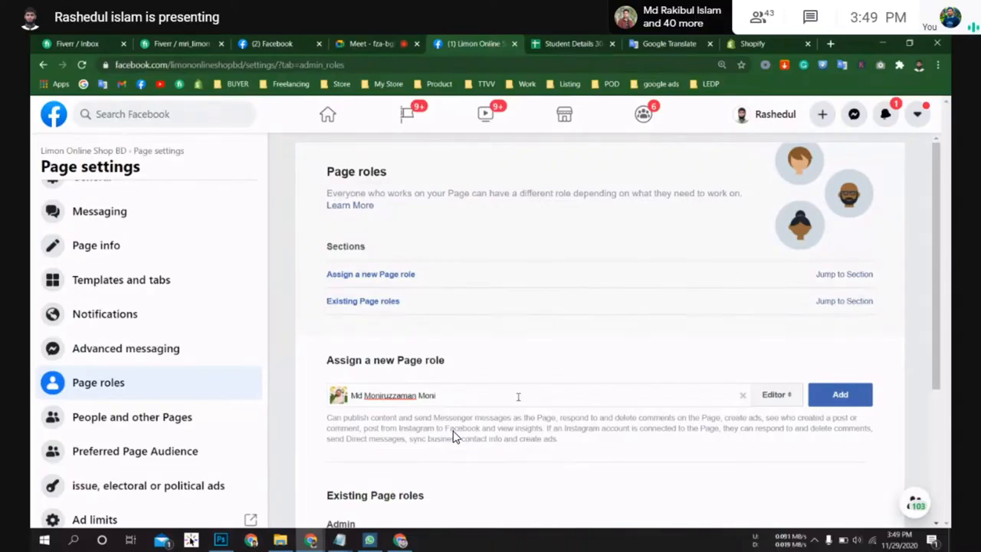
Step: Set the new person's role to Editor and try to add them, cancelling the password prompt
{"action": "left_click", "coordinate": [782, 396]}
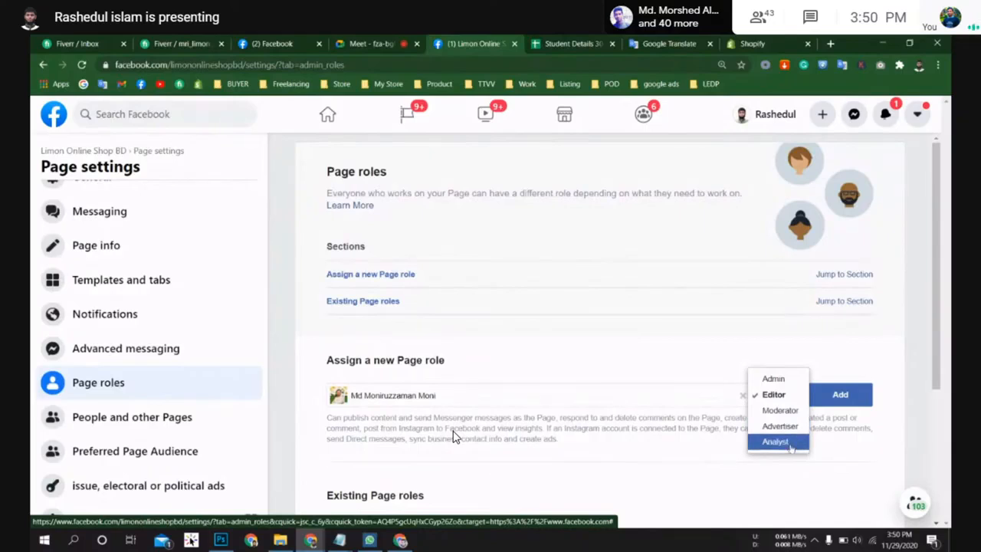
{"action": "left_click", "coordinate": [774, 379]}
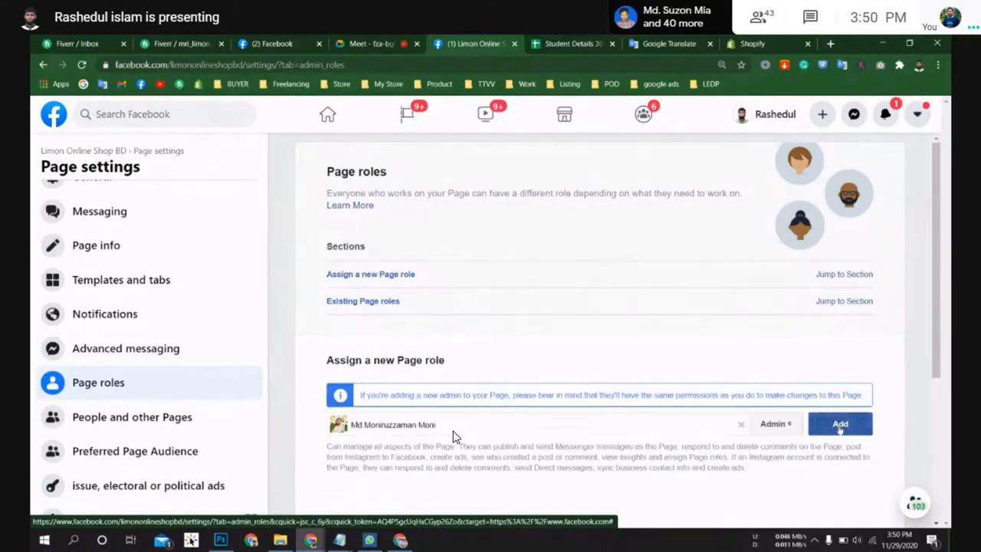
{"action": "scroll", "coordinate": [748, 431], "scroll_direction": "down", "scroll_amount": 2}
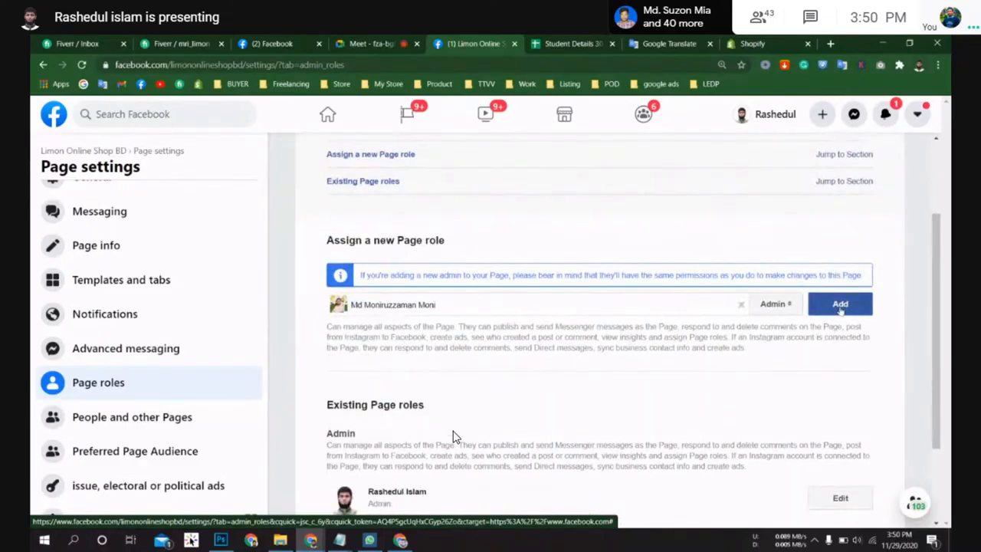
{"action": "scroll", "coordinate": [843, 328], "scroll_direction": "down", "scroll_amount": 1}
{"action": "left_click", "coordinate": [789, 248]}
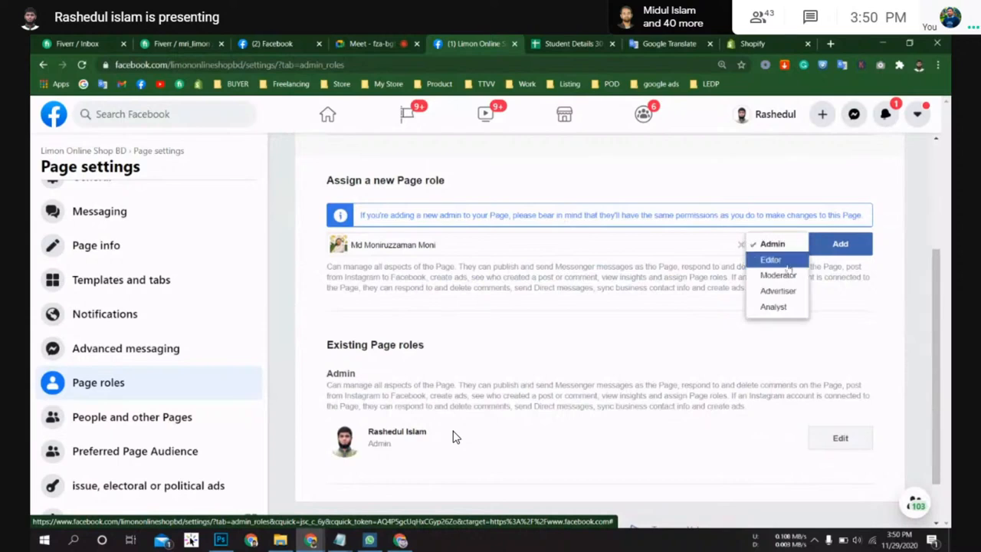
{"action": "left_click", "coordinate": [786, 263]}
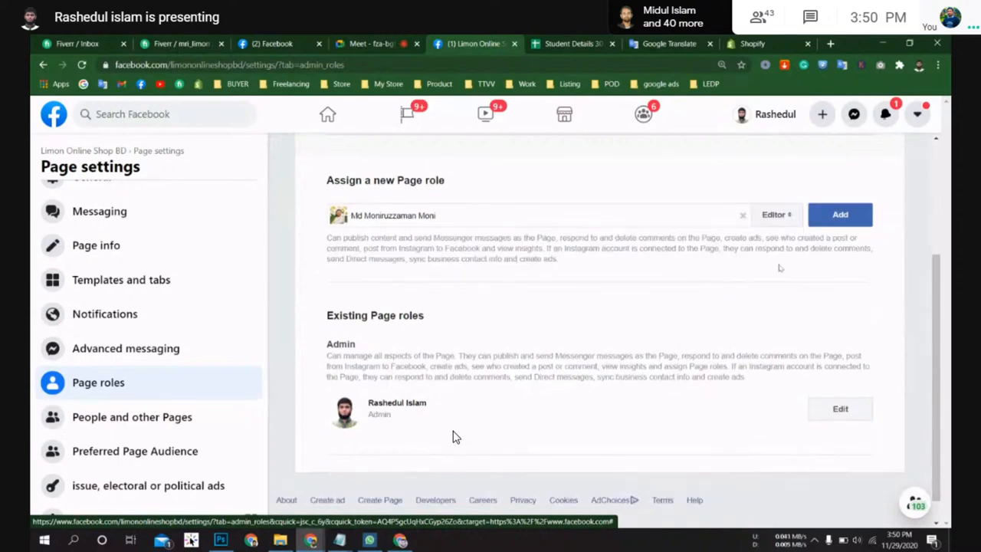
{"action": "left_click", "coordinate": [837, 218]}
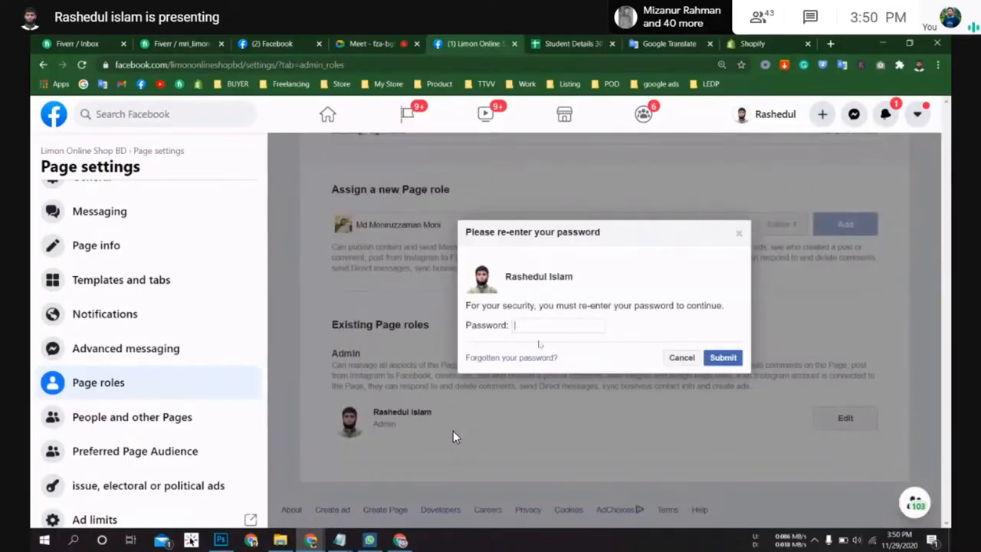
{"action": "left_click", "coordinate": [681, 358]}
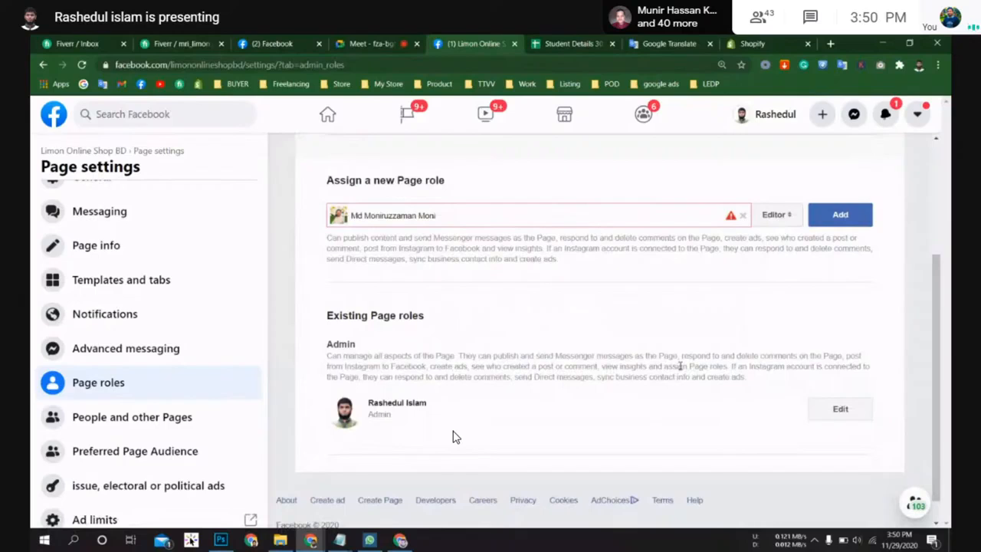
Step: Open the existing admin's role for editing and scroll through its options
{"action": "scroll", "coordinate": [680, 366], "scroll_direction": "up", "scroll_amount": 1}
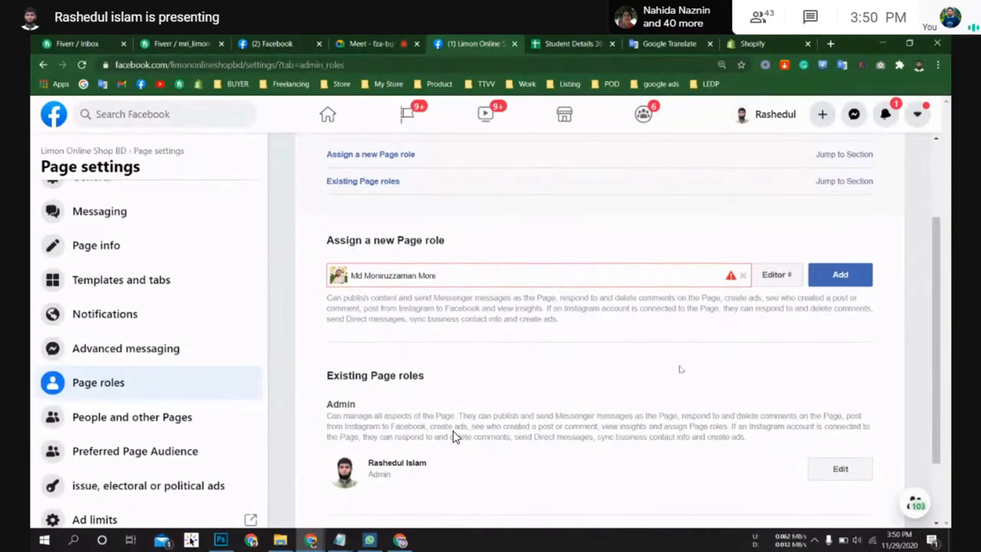
{"action": "left_click", "coordinate": [840, 469]}
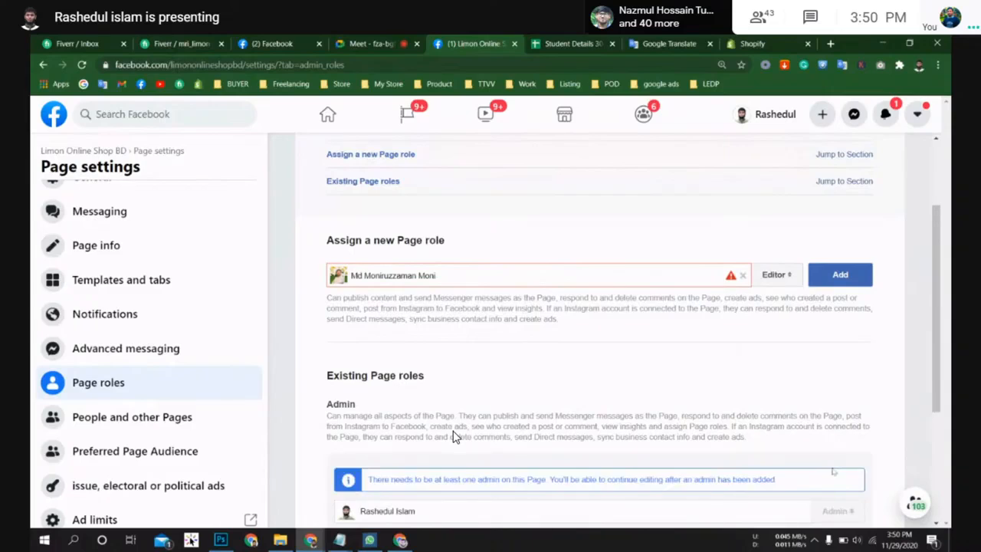
{"action": "scroll", "coordinate": [664, 397], "scroll_direction": "down", "scroll_amount": 3}
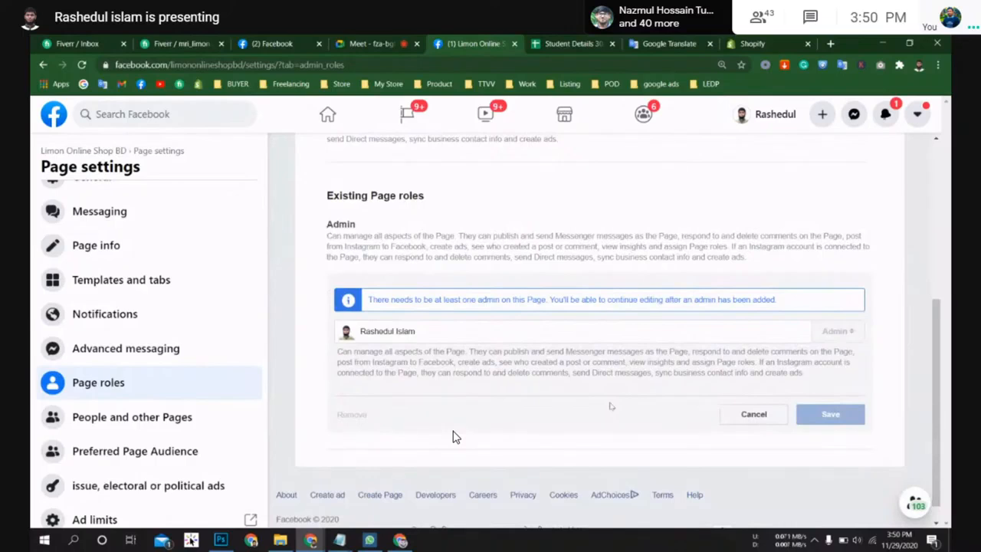
{"action": "scroll", "coordinate": [611, 406], "scroll_direction": "up", "scroll_amount": 2}
Step: Change the new person's role to Admin and try adding again, cancelling the password prompt
{"action": "left_click", "coordinate": [774, 215]}
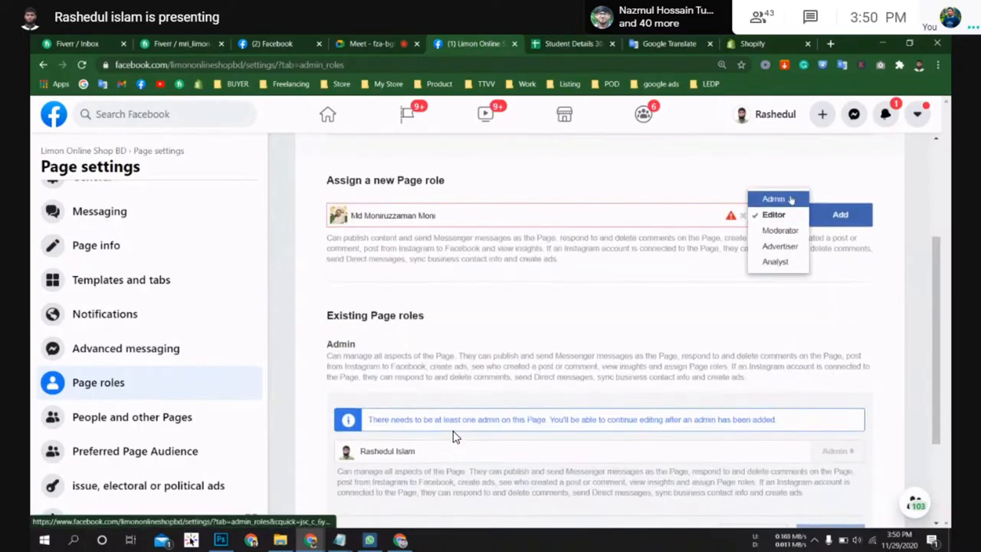
{"action": "left_click", "coordinate": [791, 200]}
{"action": "left_click", "coordinate": [836, 249]}
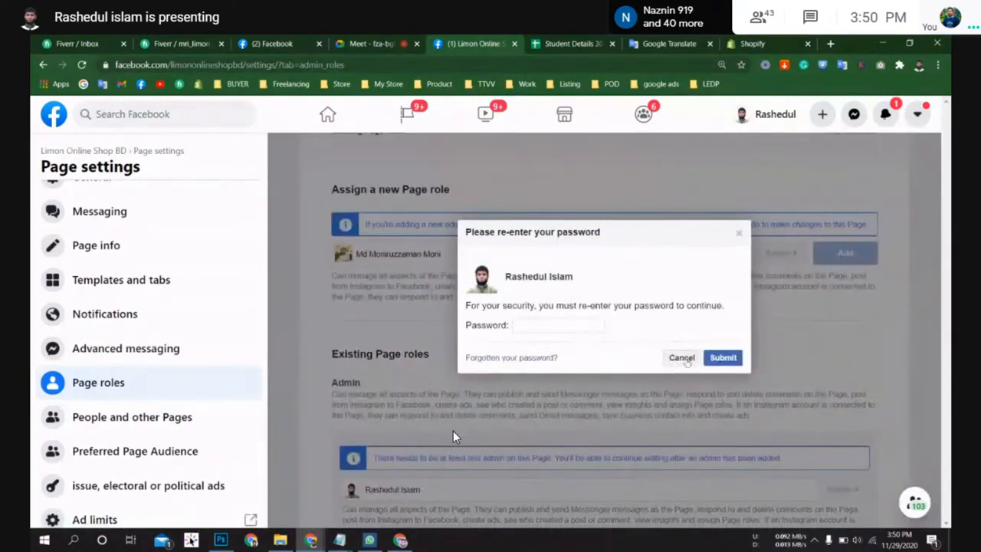
{"action": "left_click", "coordinate": [682, 358]}
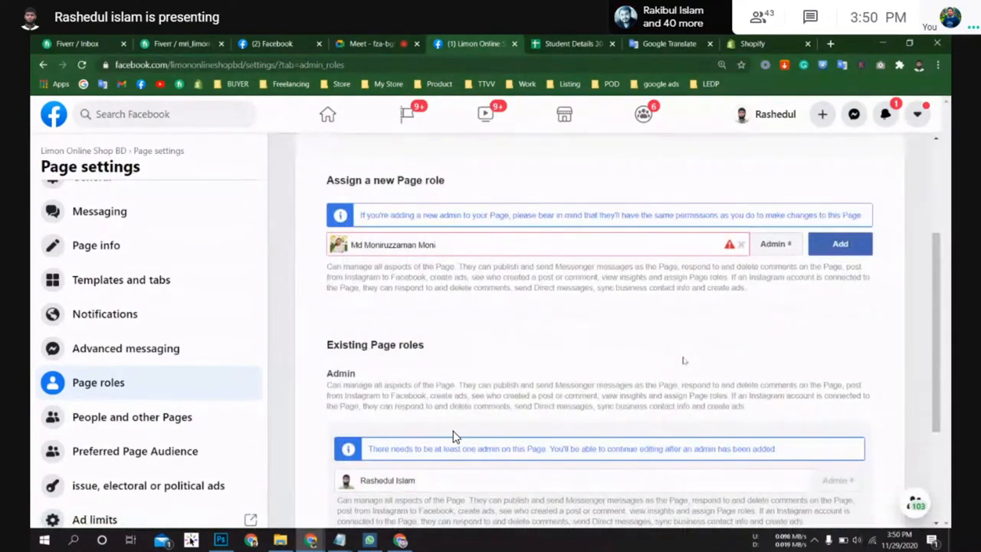
{"action": "left_click", "coordinate": [376, 43]}
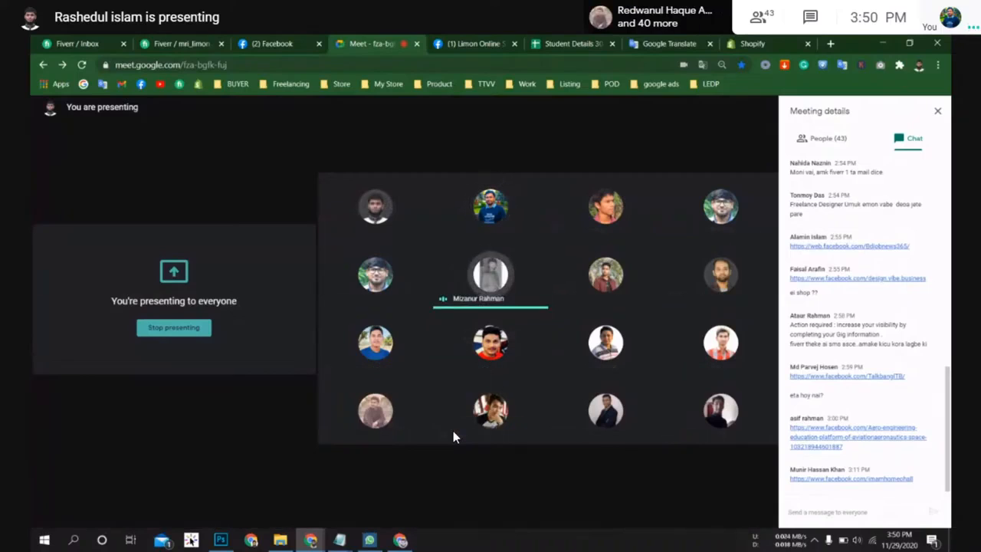
{"action": "key", "text": "ctrl+d"}
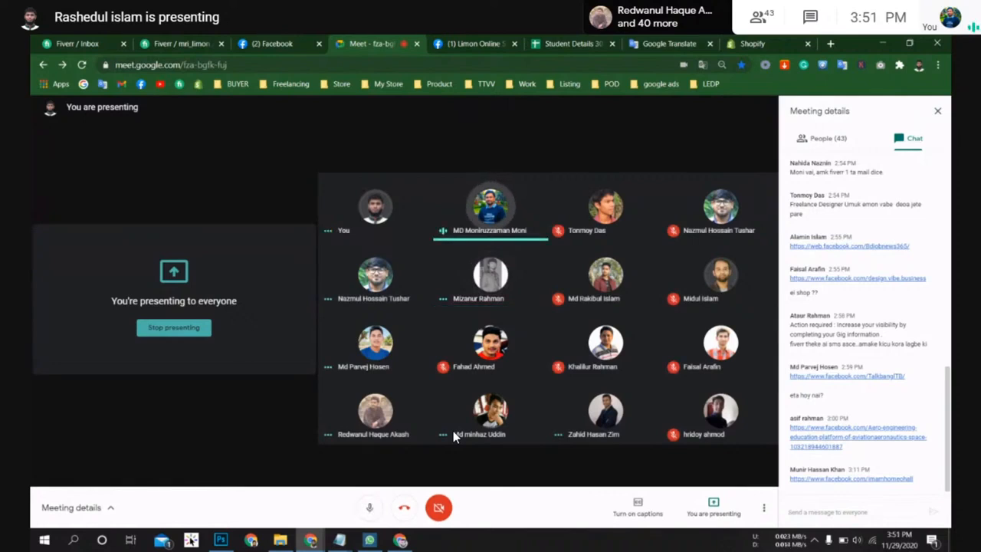
{"action": "key", "text": "ctrl+d"}
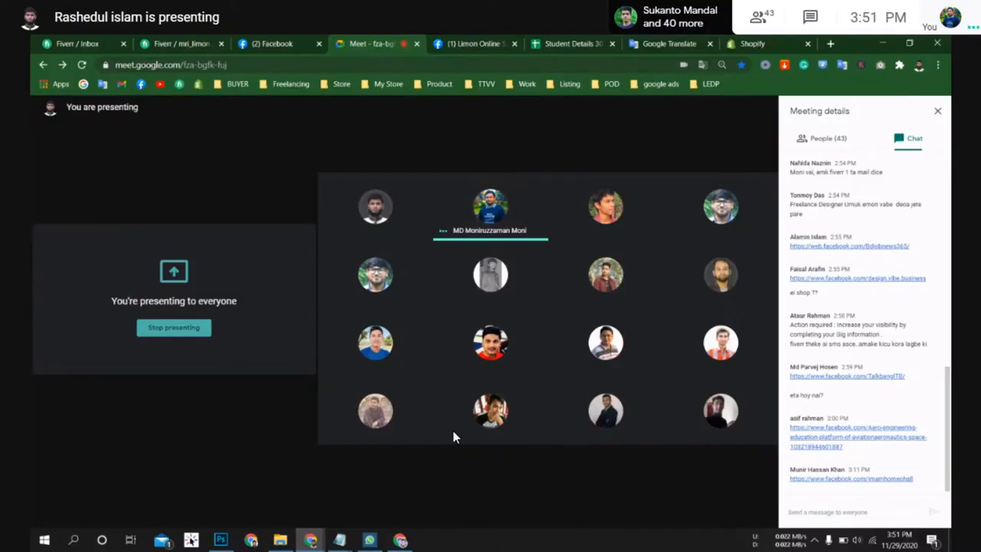
{"action": "key", "text": "ctrl+d"}
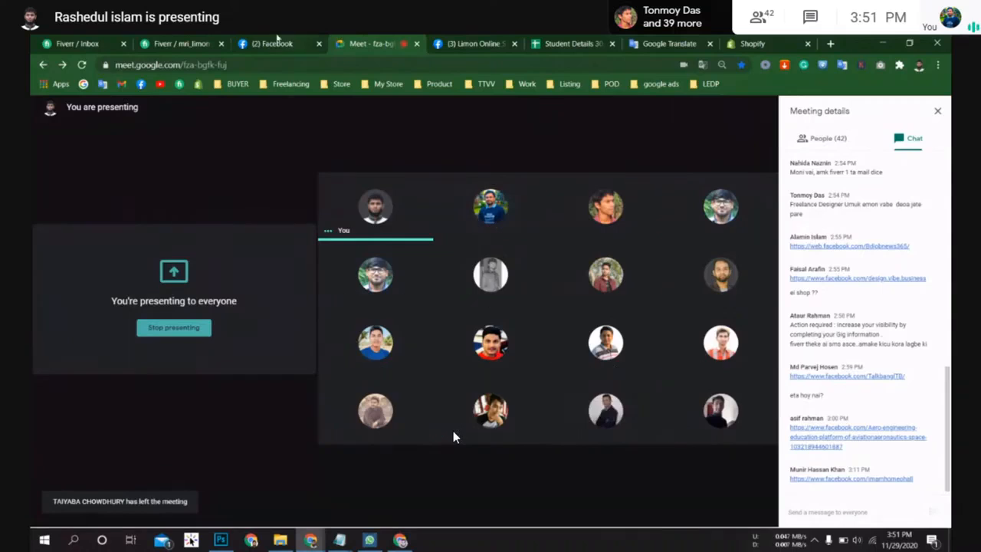
{"action": "left_click", "coordinate": [268, 42]}
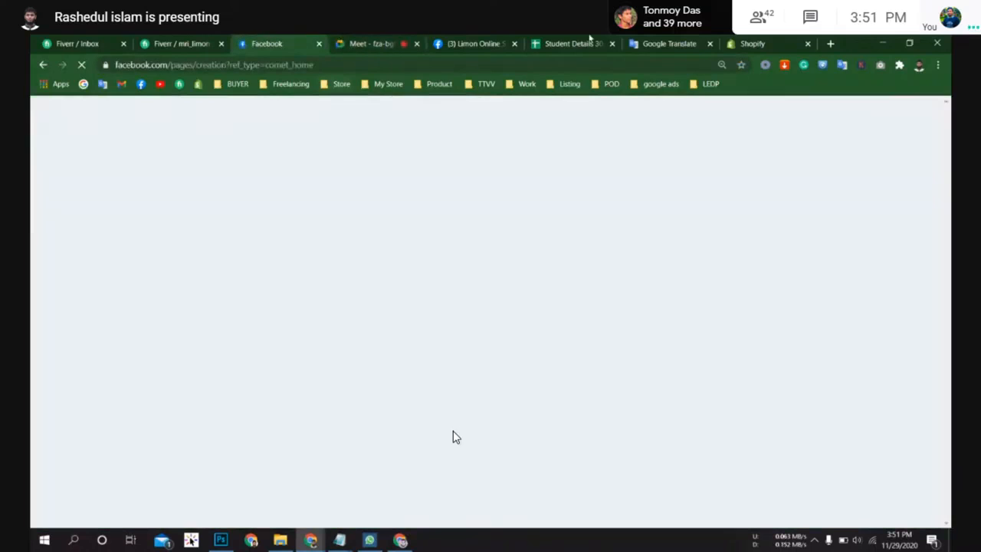
{"action": "left_click", "coordinate": [483, 43]}
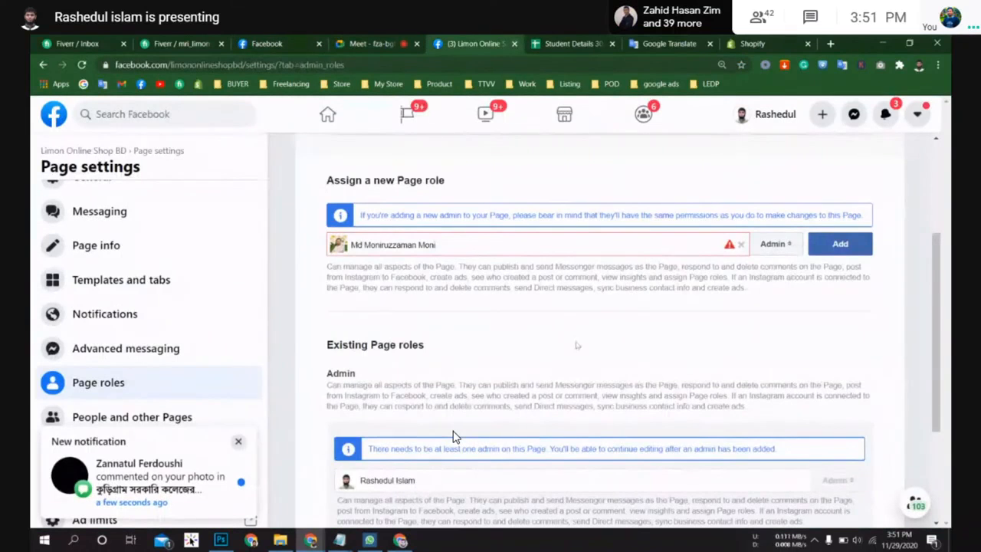
Step: Dismiss the notification and return to the Limon Online Shop BD page's home view
{"action": "scroll", "coordinate": [452, 435], "scroll_direction": "down", "scroll_amount": 2}
{"action": "scroll", "coordinate": [567, 357], "scroll_direction": "down", "scroll_amount": 1}
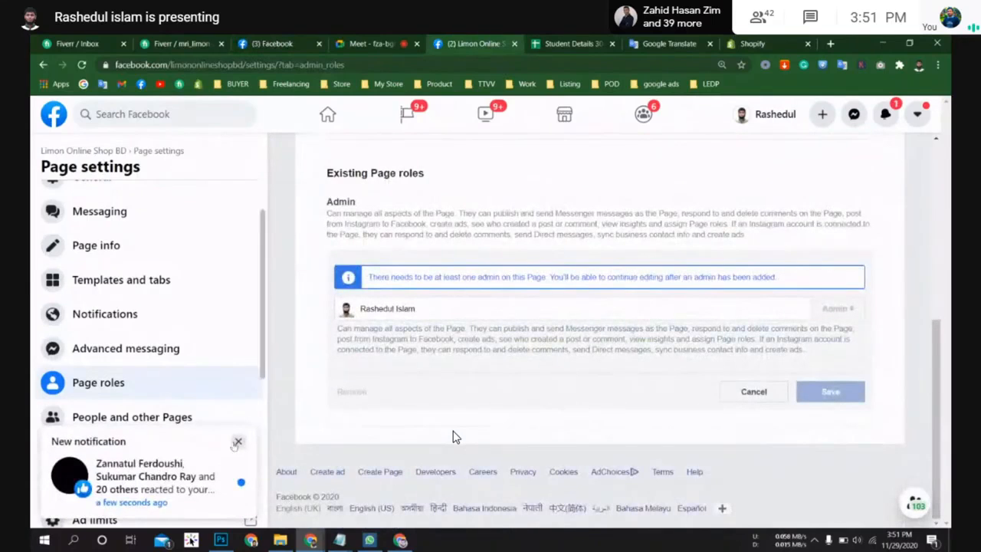
{"action": "left_click", "coordinate": [238, 441]}
{"action": "scroll", "coordinate": [240, 316], "scroll_direction": "up", "scroll_amount": 2}
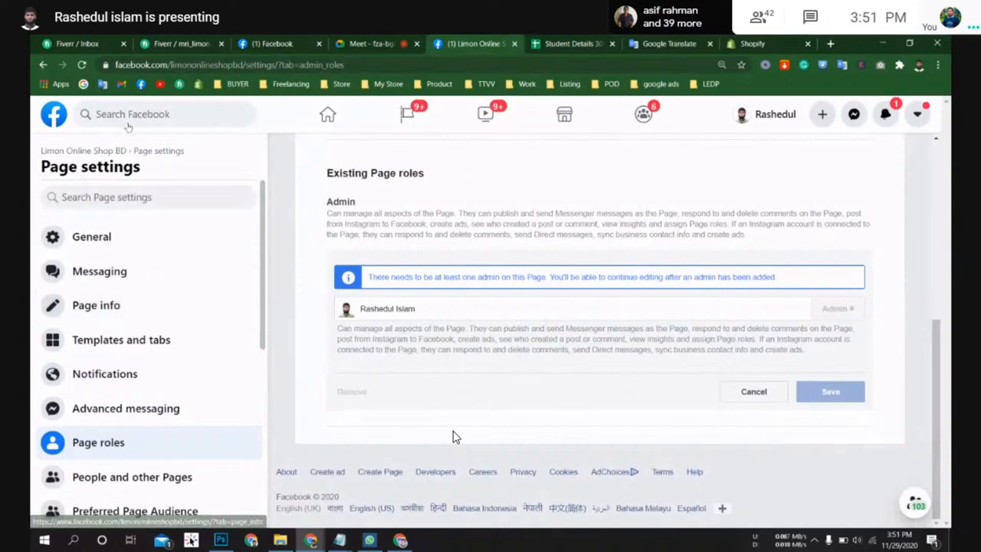
{"action": "left_click", "coordinate": [74, 151]}
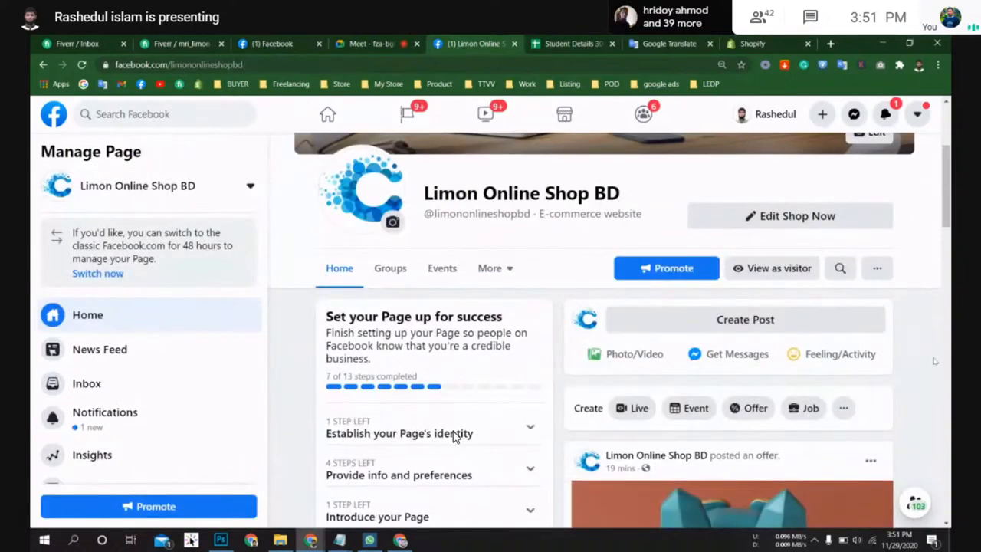
{"action": "scroll", "coordinate": [453, 436], "scroll_direction": "up", "scroll_amount": 3}
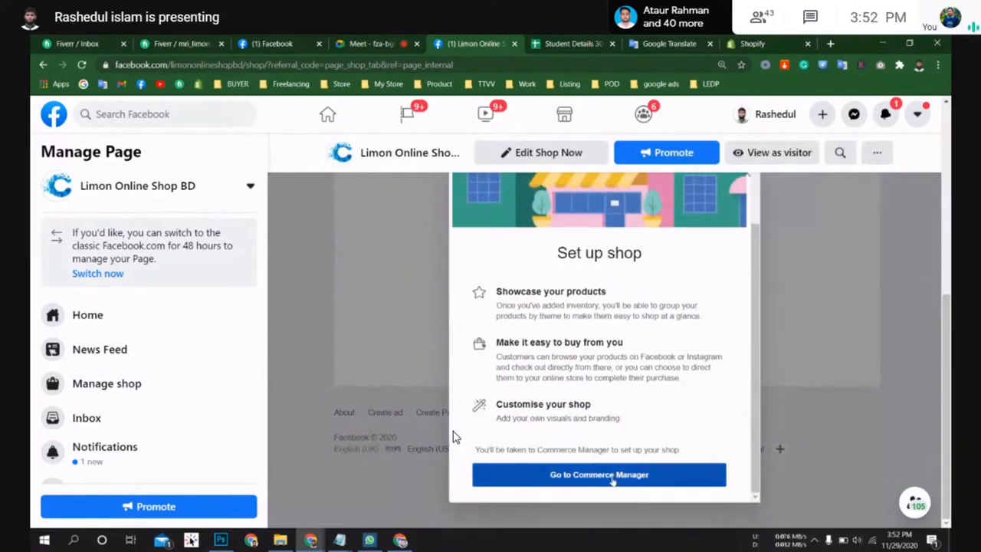
Step: Scroll through the Set up shop dialog and reload the page
{"action": "scroll", "coordinate": [645, 400], "scroll_direction": "up", "scroll_amount": 2}
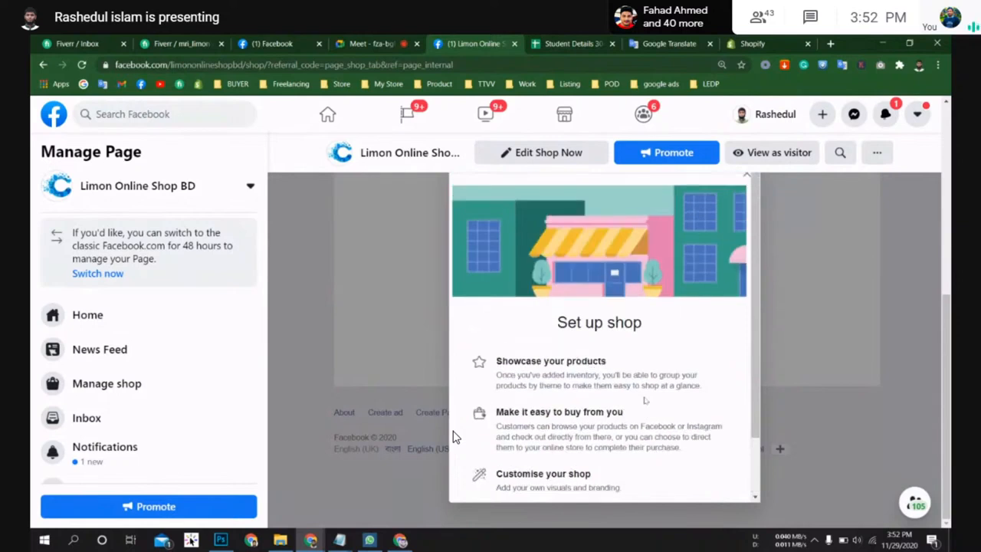
{"action": "scroll", "coordinate": [644, 400], "scroll_direction": "down", "scroll_amount": 2}
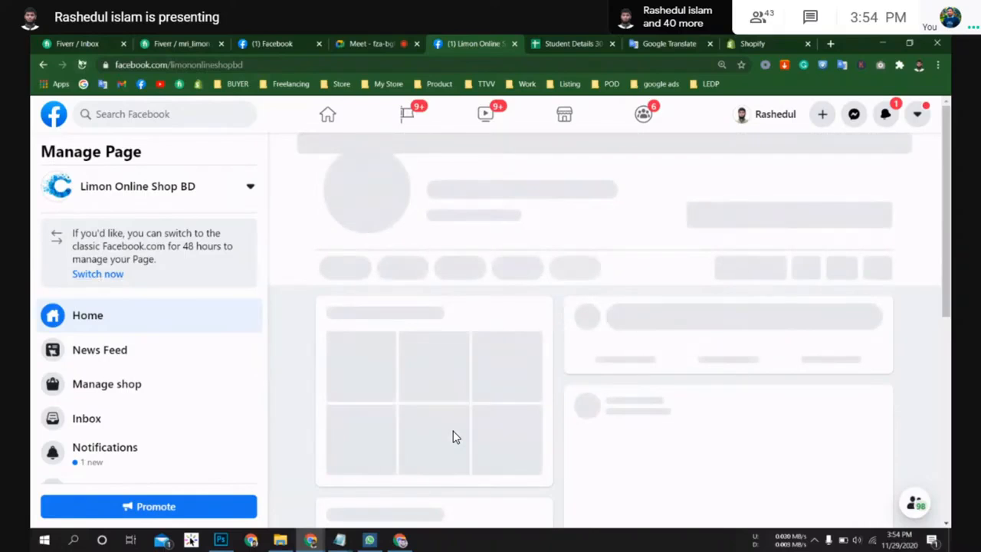
{"action": "left_click", "coordinate": [82, 65]}
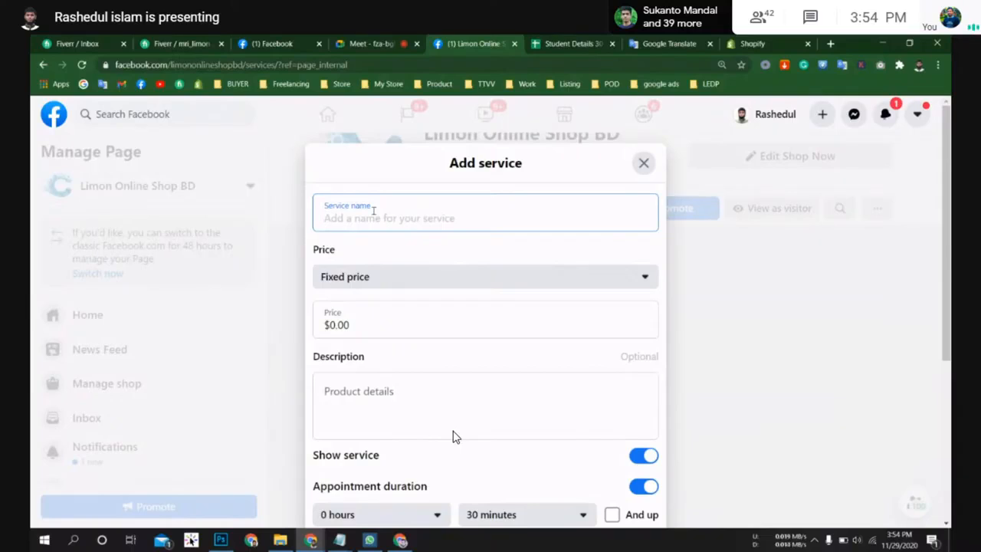
Step: Enter "Create FB Business page" as the new service's name
{"action": "type", "text": "Create "}
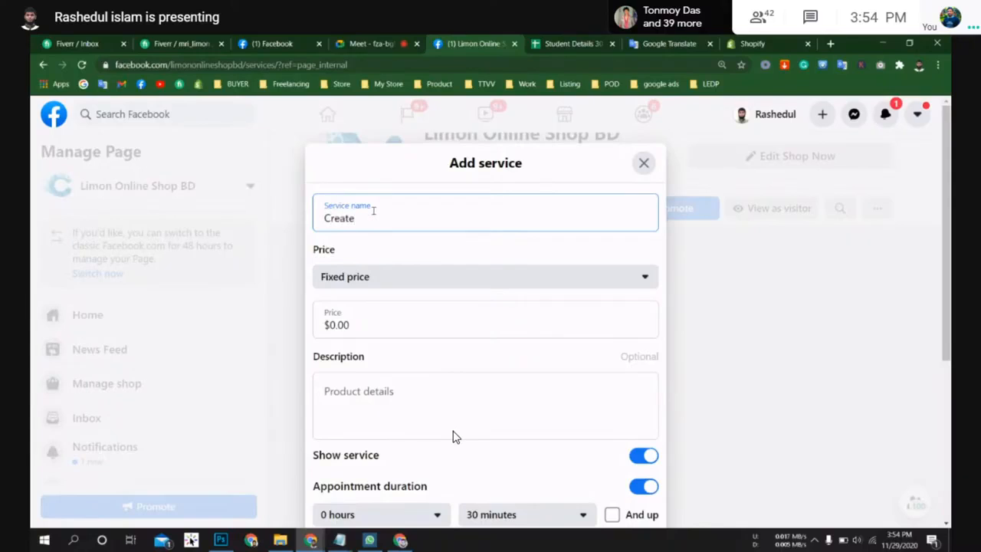
{"action": "type", "text": "FB buu"}
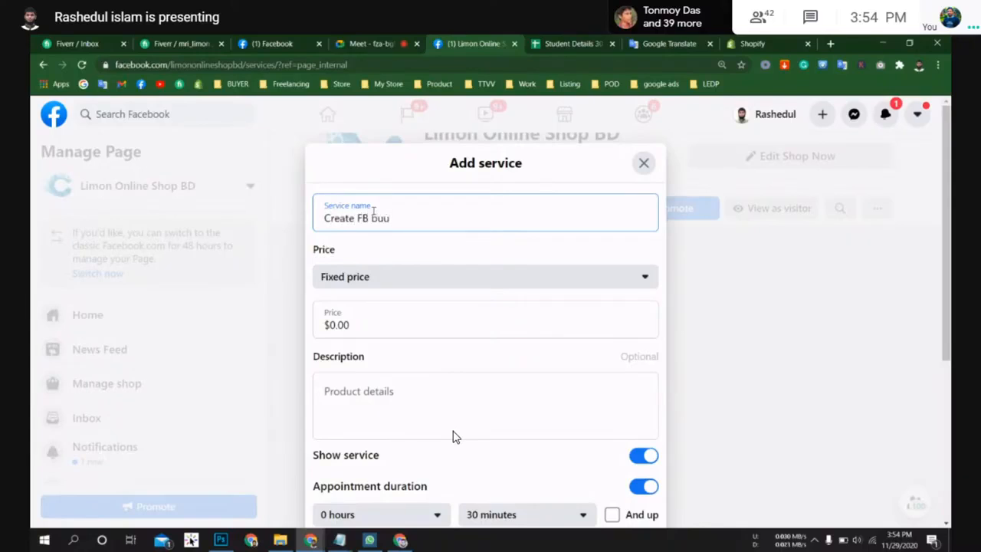
{"action": "key", "text": "BackSpace"}
{"action": "key", "text": "BackSpace"}
{"action": "key", "text": "BackSpace"}
{"action": "type", "text": "b"}
{"action": "key", "text": "BackSpace"}
{"action": "type", "text": "Busi"}
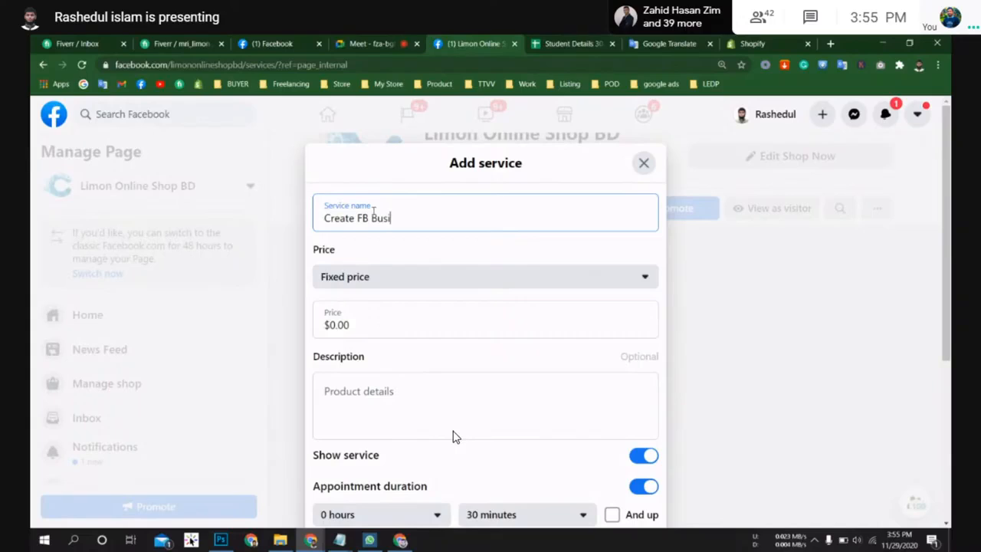
{"action": "type", "text": "ness oage"}
{"action": "key", "text": "BackSpace"}
{"action": "key", "text": "BackSpace"}
{"action": "key", "text": "BackSpace"}
{"action": "key", "text": "BackSpace"}
{"action": "type", "text": "page"}
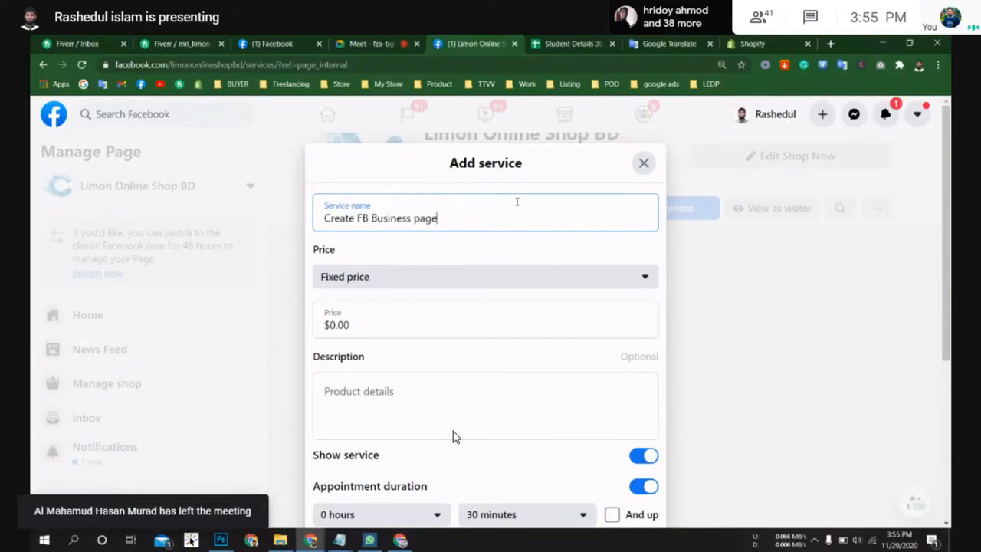
Step: Keep the price type as Fixed price and set the service price to $10.00
{"action": "left_click", "coordinate": [417, 325]}
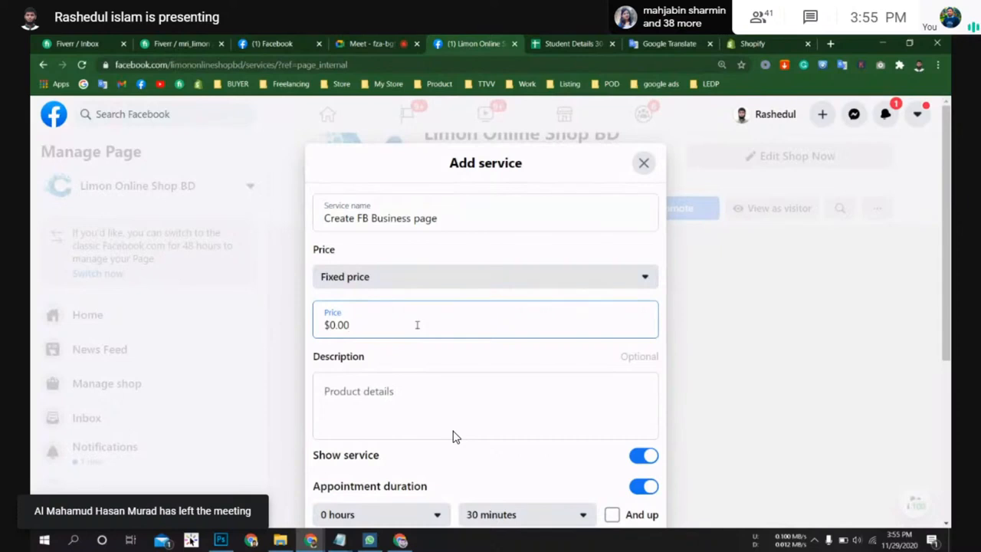
{"action": "left_click", "coordinate": [453, 282]}
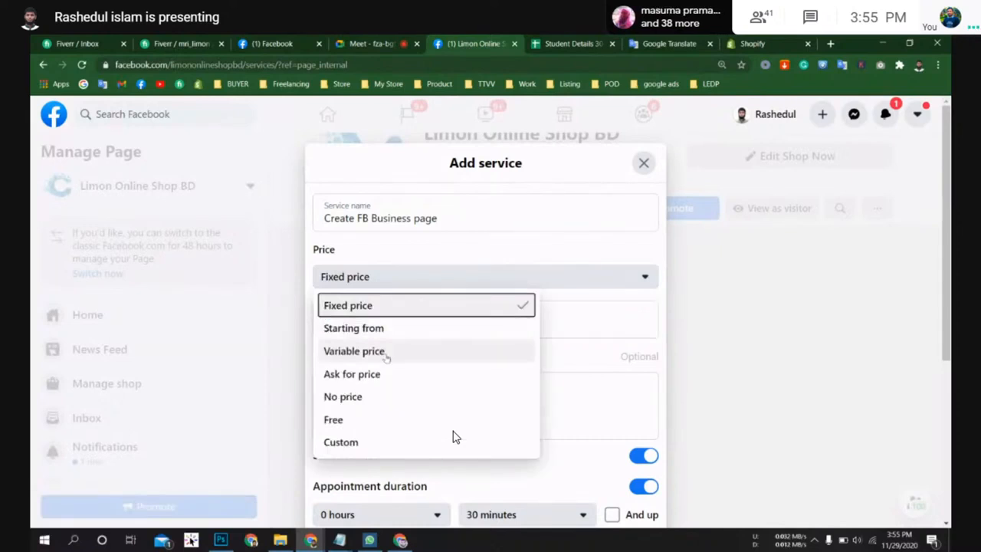
{"action": "scroll", "coordinate": [374, 397], "scroll_direction": "down", "scroll_amount": 1}
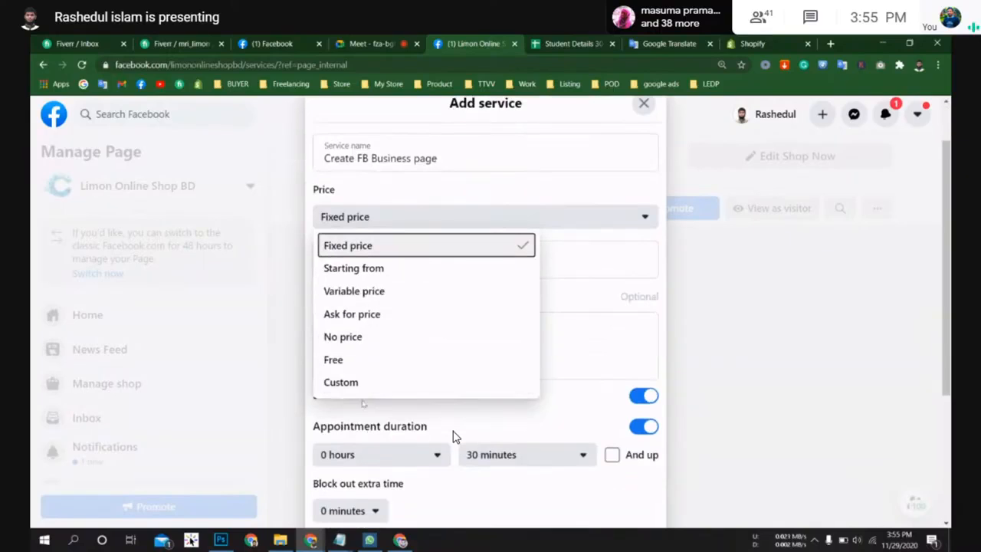
{"action": "left_click", "coordinate": [390, 247]}
{"action": "key", "text": "BackSpace"}
{"action": "key", "text": "BackSpace"}
{"action": "key", "text": "BackSpace"}
{"action": "key", "text": "BackSpace"}
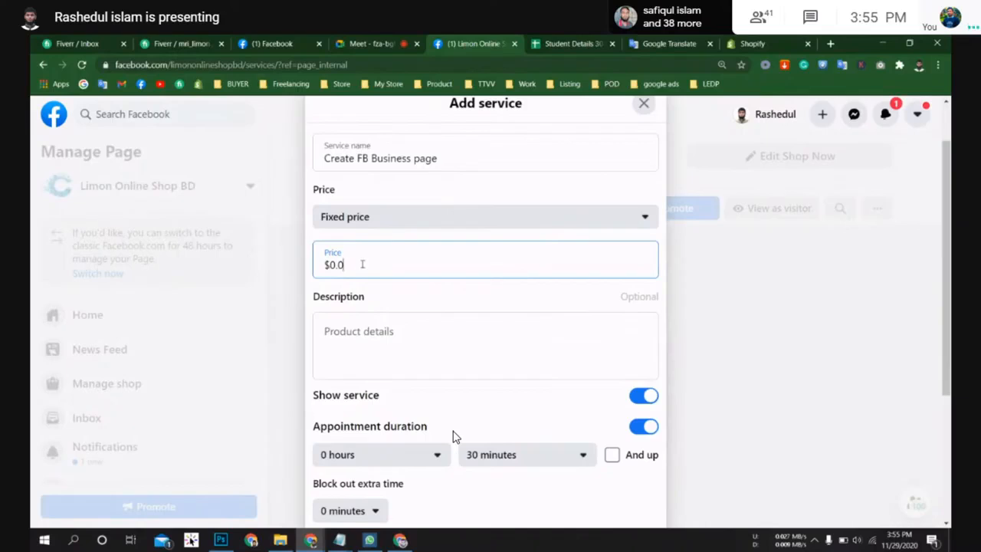
{"action": "type", "text": "10.00"}
{"action": "left_click", "coordinate": [440, 331]}
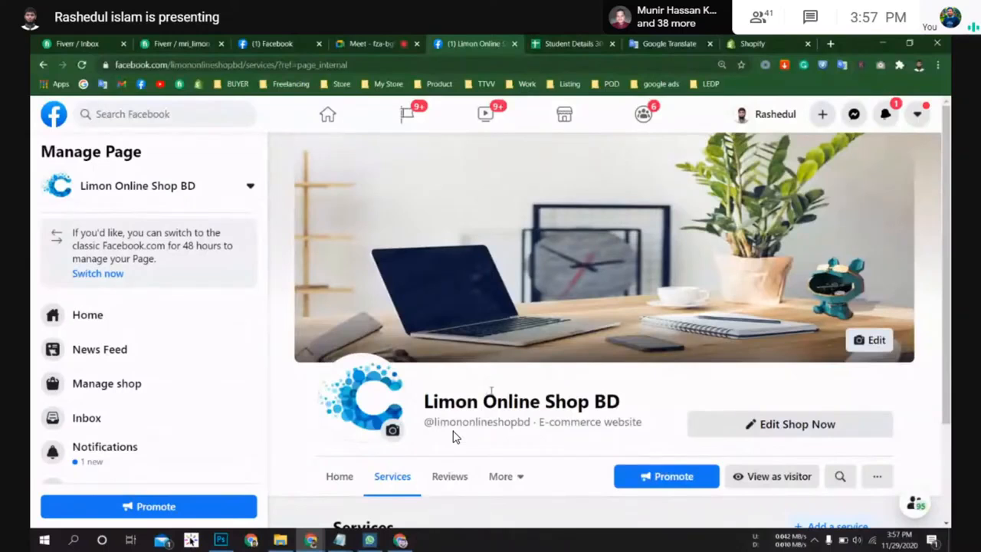
Step: Scroll to the Services section to review the added service and dismiss the notification
{"action": "scroll", "coordinate": [452, 437], "scroll_direction": "down", "scroll_amount": 2}
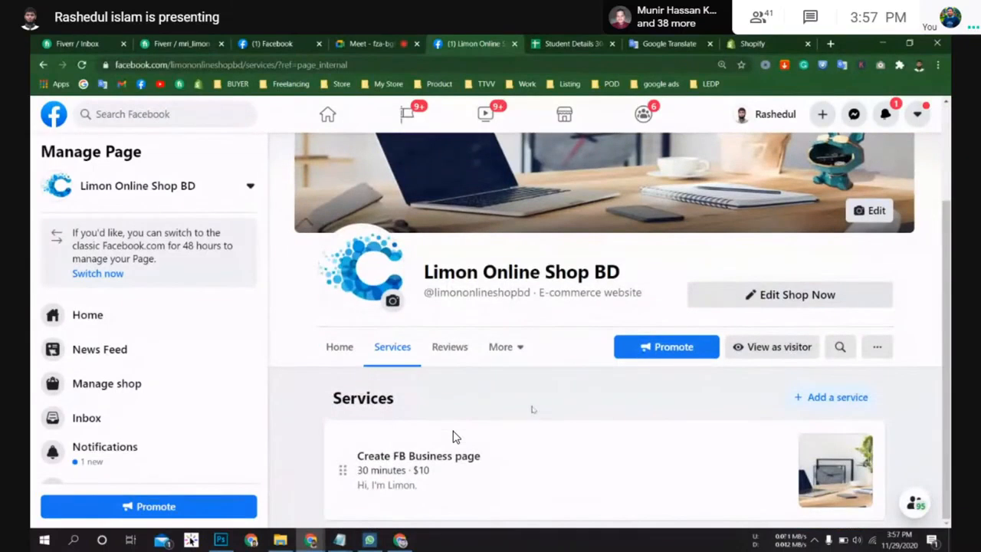
{"action": "scroll", "coordinate": [153, 368], "scroll_direction": "down", "scroll_amount": 3}
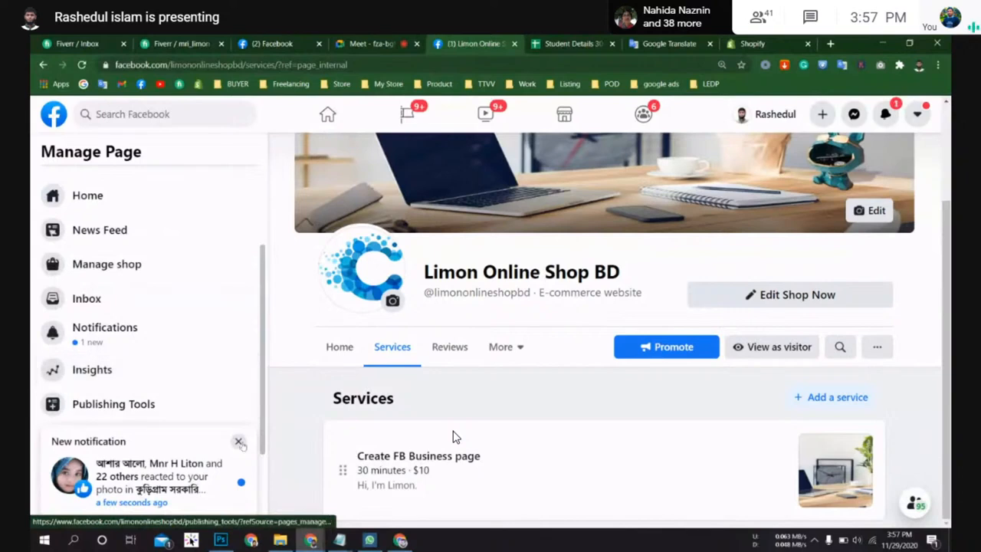
{"action": "left_click", "coordinate": [239, 443]}
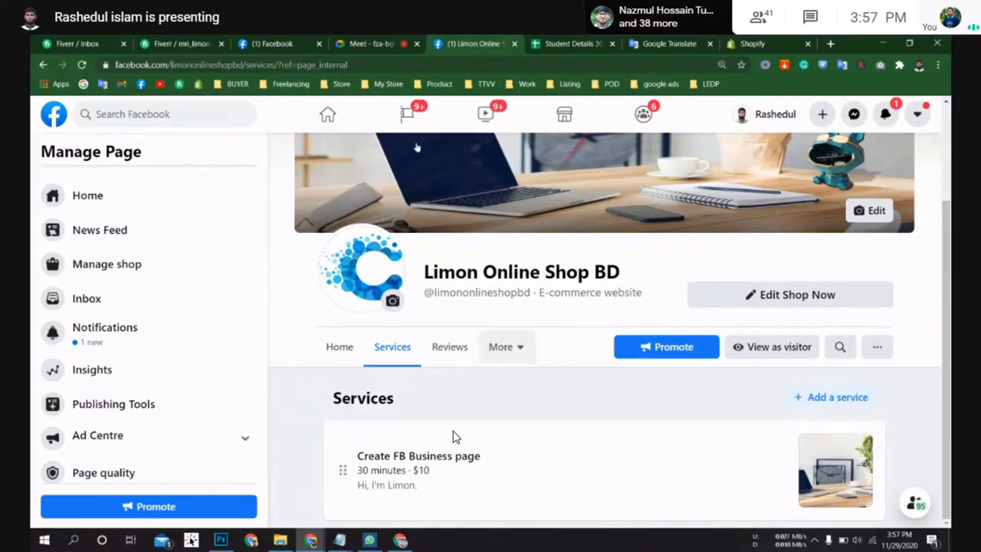
Step: Switch to the YouTube Studio live streaming tab and end the live stream
{"action": "left_click", "coordinate": [358, 39]}
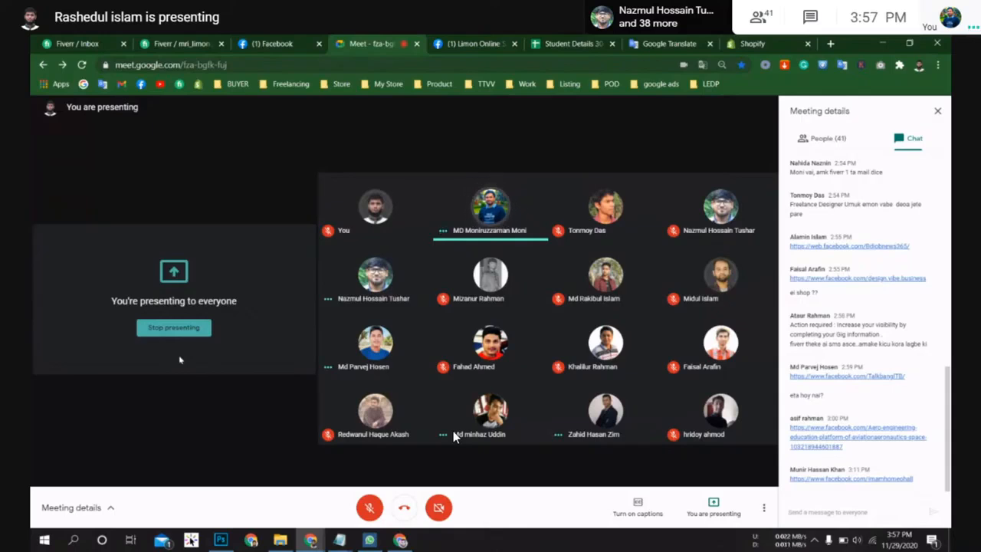
{"action": "key", "text": "F11"}
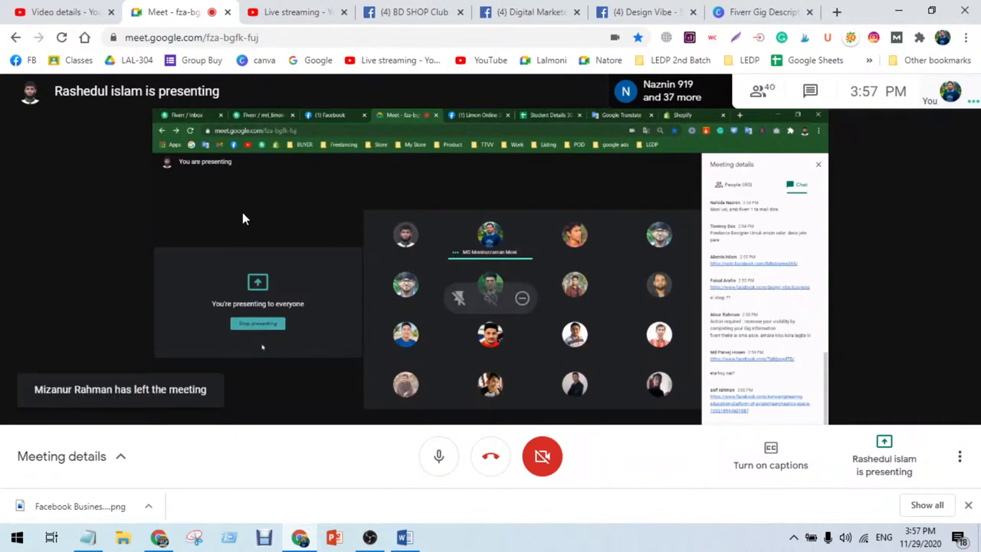
{"action": "left_click", "coordinate": [287, 17]}
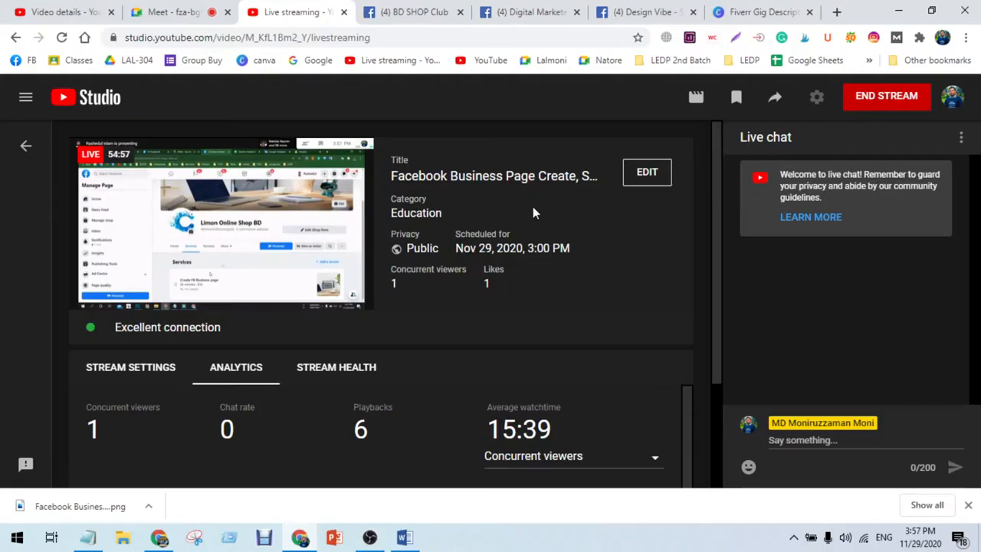
{"action": "left_click", "coordinate": [865, 107]}
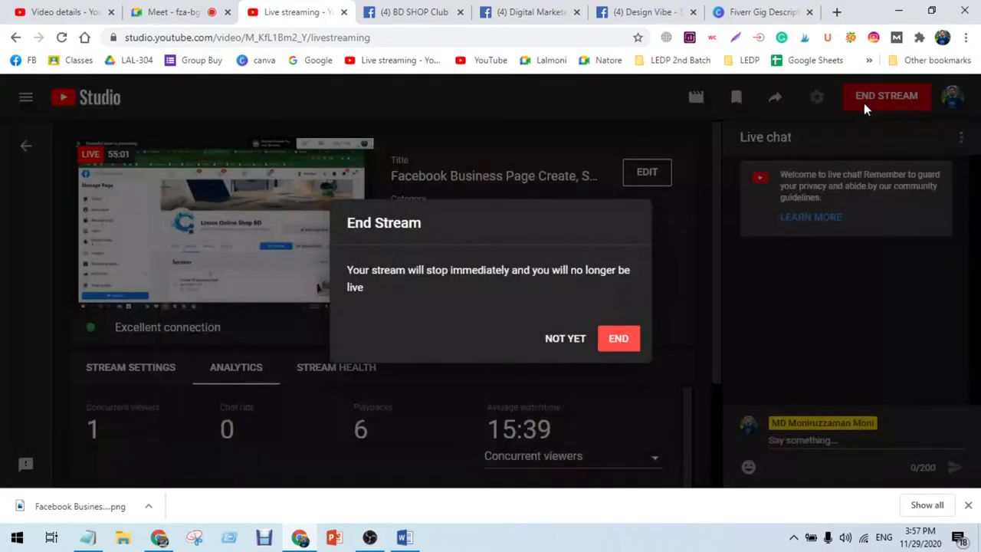
{"action": "left_click", "coordinate": [629, 341]}
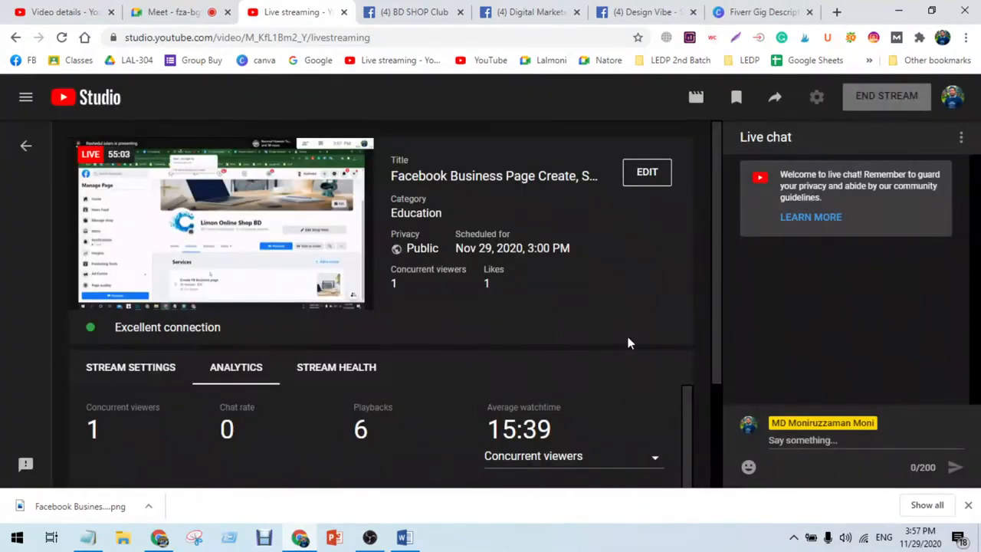